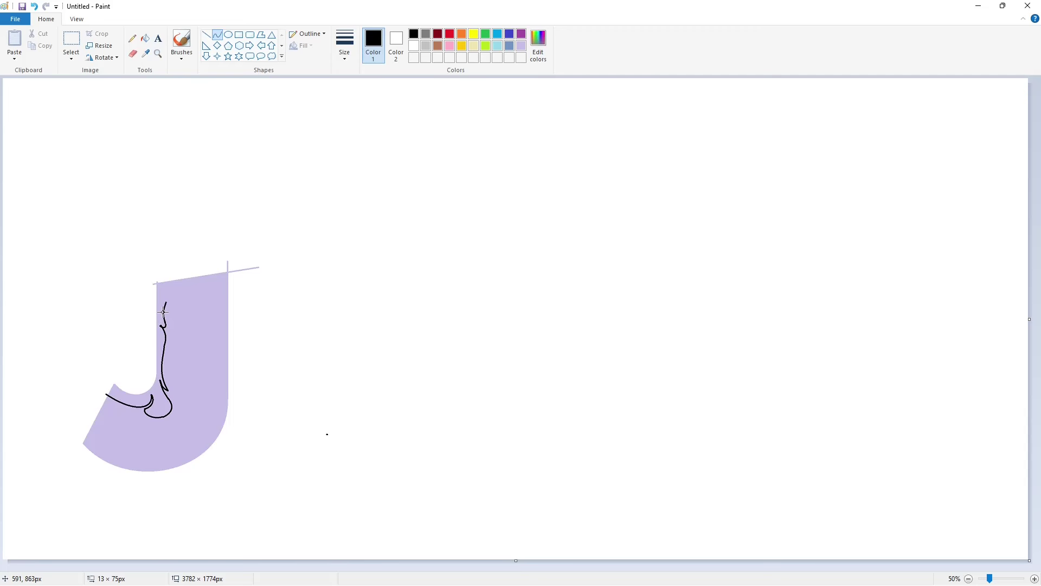
Extend the black flame outline up the J stem's inner side to its top edge with curved lines.
{"action": "left_click_drag", "start_coordinate": [167, 303], "coordinate": [178, 278]}
{"action": "left_click_drag", "start_coordinate": [168, 305], "coordinate": [167, 324]}
{"action": "left_click_drag", "start_coordinate": [178, 319], "coordinate": [182, 317]}
{"action": "left_click", "coordinate": [215, 335]}
Draw wavy black flame curves inside the J's hook, from its cut end along the lower edge.
{"action": "left_click_drag", "start_coordinate": [84, 434], "coordinate": [112, 451]}
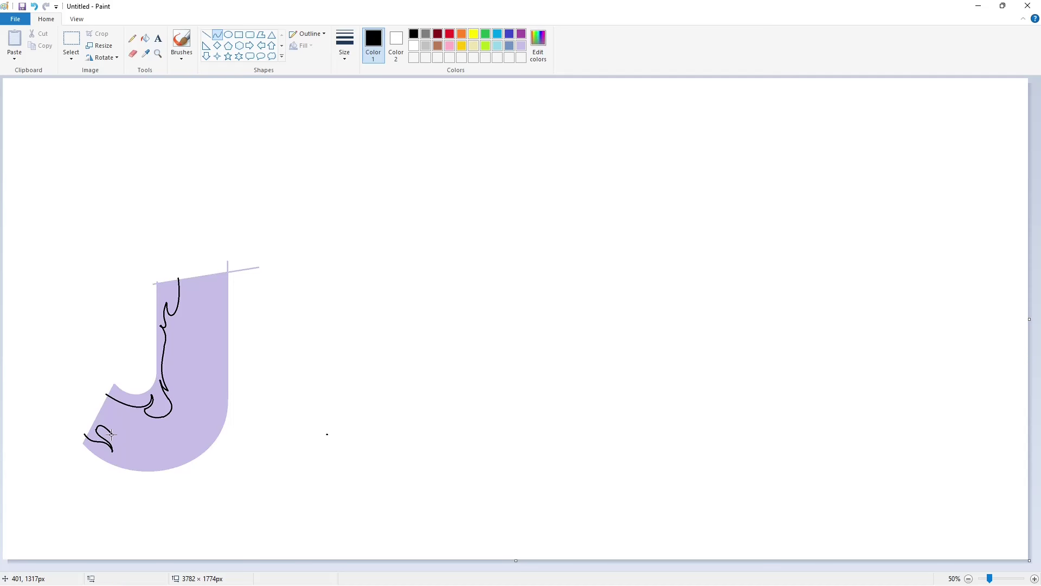
{"action": "mouse_move", "coordinate": [111, 435]}
{"action": "left_mouse_down"}
{"action": "mouse_move", "coordinate": [161, 460]}
{"action": "mouse_move", "coordinate": [134, 460]}
{"action": "mouse_move", "coordinate": [146, 467]}
{"action": "left_mouse_up"}
{"action": "left_click", "coordinate": [123, 456]}
{"action": "left_click", "coordinate": [130, 458]}
{"action": "key", "text": "ctrl+z"}
{"action": "scroll", "coordinate": [167, 455], "scroll_direction": "down", "scroll_amount": 2}
{"action": "scroll", "coordinate": [167, 456], "scroll_direction": "up", "scroll_amount": 2}
{"action": "mouse_move", "coordinate": [112, 434]}
{"action": "left_mouse_down"}
{"action": "mouse_move", "coordinate": [158, 460]}
{"action": "mouse_move", "coordinate": [130, 467]}
{"action": "left_mouse_up"}
{"action": "left_click", "coordinate": [123, 456]}
Continue the flame outline with black curves around the J's outer bend and up toward the stem.
{"action": "mouse_move", "coordinate": [157, 454]}
{"action": "left_mouse_down"}
{"action": "mouse_move", "coordinate": [191, 455]}
{"action": "mouse_move", "coordinate": [207, 424]}
{"action": "mouse_move", "coordinate": [199, 420]}
{"action": "left_mouse_up"}
{"action": "mouse_move", "coordinate": [198, 429]}
{"action": "left_mouse_down"}
{"action": "mouse_move", "coordinate": [196, 444]}
{"action": "mouse_move", "coordinate": [185, 436]}
{"action": "mouse_move", "coordinate": [218, 391]}
{"action": "mouse_move", "coordinate": [225, 406]}
{"action": "mouse_move", "coordinate": [212, 366]}
{"action": "left_mouse_up"}
{"action": "left_click", "coordinate": [224, 407]}
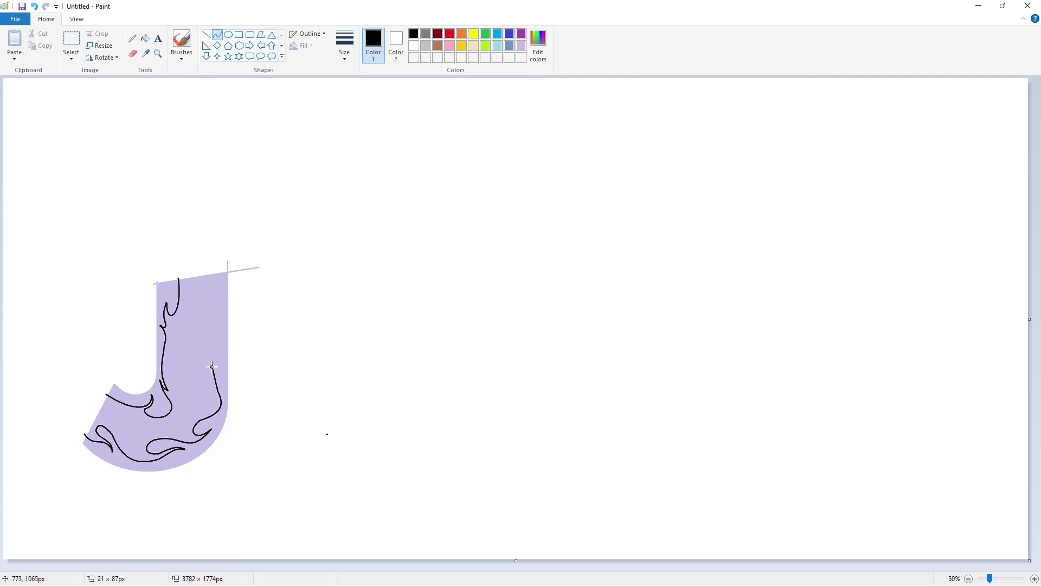
{"action": "left_click", "coordinate": [212, 378]}
Carry the black flame curves up the J's outer side to the top edge and fill the enclosed shape black.
{"action": "mouse_move", "coordinate": [211, 387]}
{"action": "left_mouse_down"}
{"action": "mouse_move", "coordinate": [208, 378]}
{"action": "mouse_move", "coordinate": [204, 395]}
{"action": "mouse_move", "coordinate": [201, 358]}
{"action": "left_mouse_up"}
{"action": "left_click", "coordinate": [214, 402]}
{"action": "left_click", "coordinate": [213, 402]}
{"action": "left_click", "coordinate": [255, 402]}
{"action": "key", "text": "ctrl+z"}
{"action": "left_click_drag", "start_coordinate": [201, 369], "coordinate": [214, 252]}
{"action": "left_click", "coordinate": [266, 372]}
{"action": "left_click", "coordinate": [146, 39]}
{"action": "left_click", "coordinate": [189, 326]}
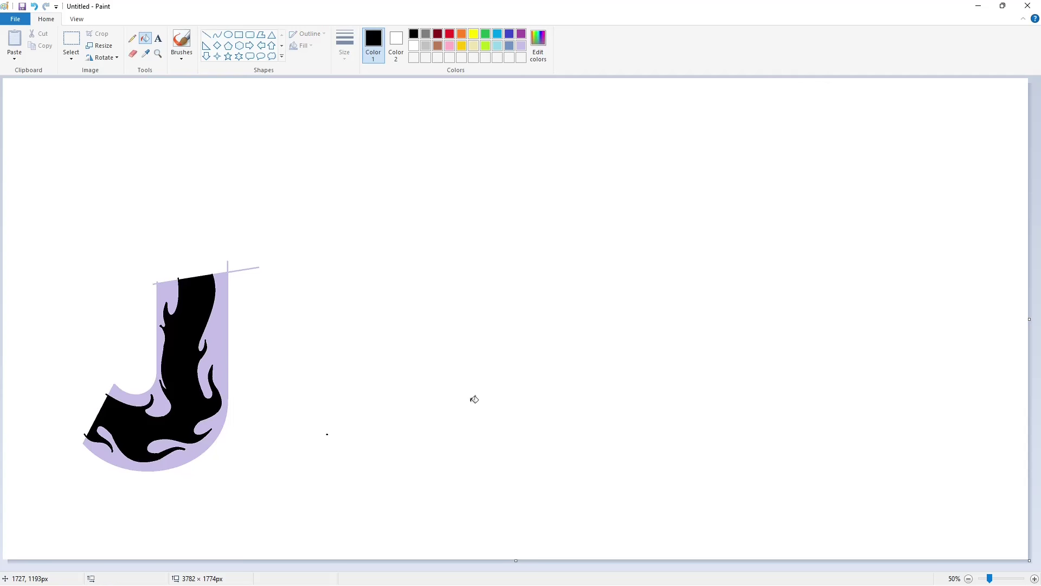
Trim the black outline ends sticking out of the J's hook end with a white line and fill the remnants white.
{"action": "left_click", "coordinate": [1034, 578]}
{"action": "scroll", "coordinate": [698, 448], "scroll_direction": "down", "scroll_amount": 1}
{"action": "scroll", "coordinate": [247, 210], "scroll_direction": "down", "scroll_amount": 1}
{"action": "left_click", "coordinate": [207, 35]}
{"action": "left_click", "coordinate": [414, 45]}
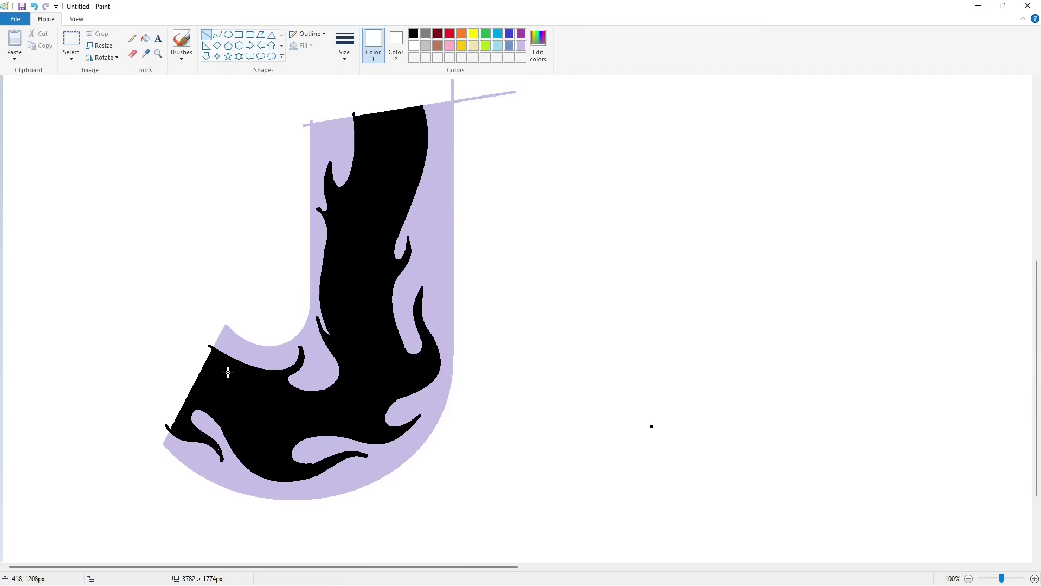
{"action": "mouse_move", "coordinate": [152, 457]}
{"action": "left_mouse_down"}
{"action": "mouse_move", "coordinate": [251, 288]}
{"action": "mouse_move", "coordinate": [242, 288]}
{"action": "left_mouse_up"}
{"action": "left_click", "coordinate": [144, 38]}
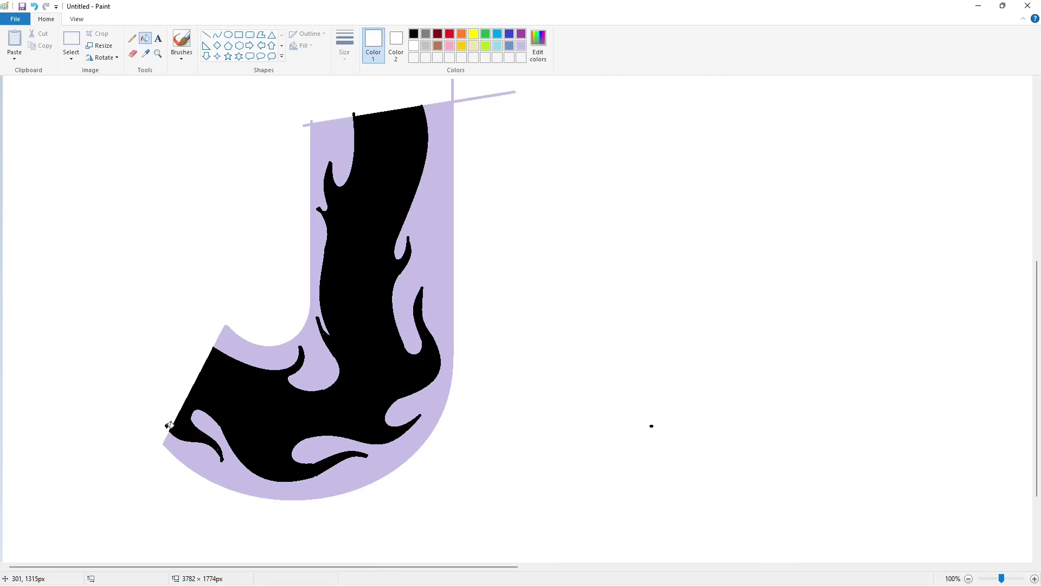
Touch up the flame tips along the J's lower part with short black lines.
{"action": "left_click", "coordinate": [206, 34]}
{"action": "left_click", "coordinate": [413, 35]}
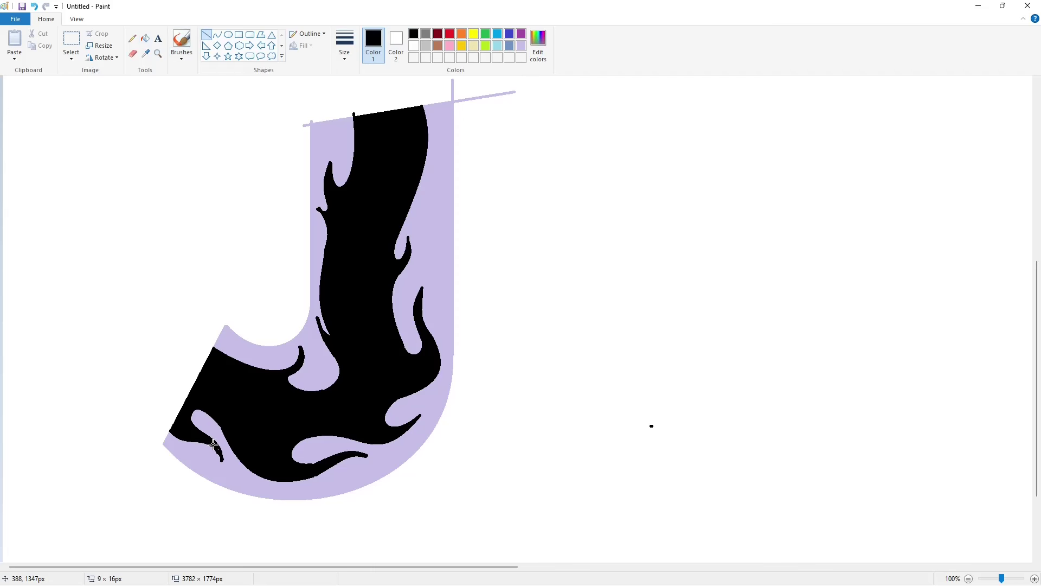
{"action": "left_click", "coordinate": [521, 46]}
{"action": "left_click", "coordinate": [416, 37]}
{"action": "left_click_drag", "start_coordinate": [366, 455], "coordinate": [371, 459]}
{"action": "left_click", "coordinate": [409, 449]}
{"action": "mouse_move", "coordinate": [312, 477]}
{"action": "left_mouse_down"}
{"action": "mouse_move", "coordinate": [321, 473]}
{"action": "mouse_move", "coordinate": [311, 475]}
{"action": "left_mouse_up"}
{"action": "scroll", "coordinate": [732, 418], "scroll_direction": "down", "scroll_amount": 1}
Draw a purple horizontal baseline from beneath the J to the canvas's far edge.
{"action": "left_click", "coordinate": [521, 36]}
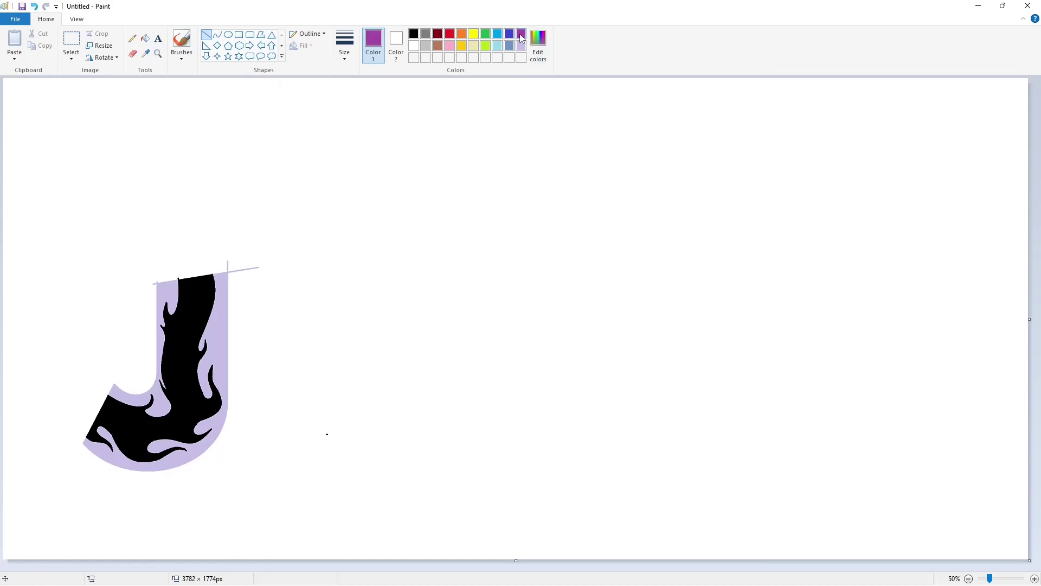
{"action": "left_click_drag", "start_coordinate": [88, 475], "coordinate": [1030, 475]}
{"action": "left_click", "coordinate": [649, 350]}
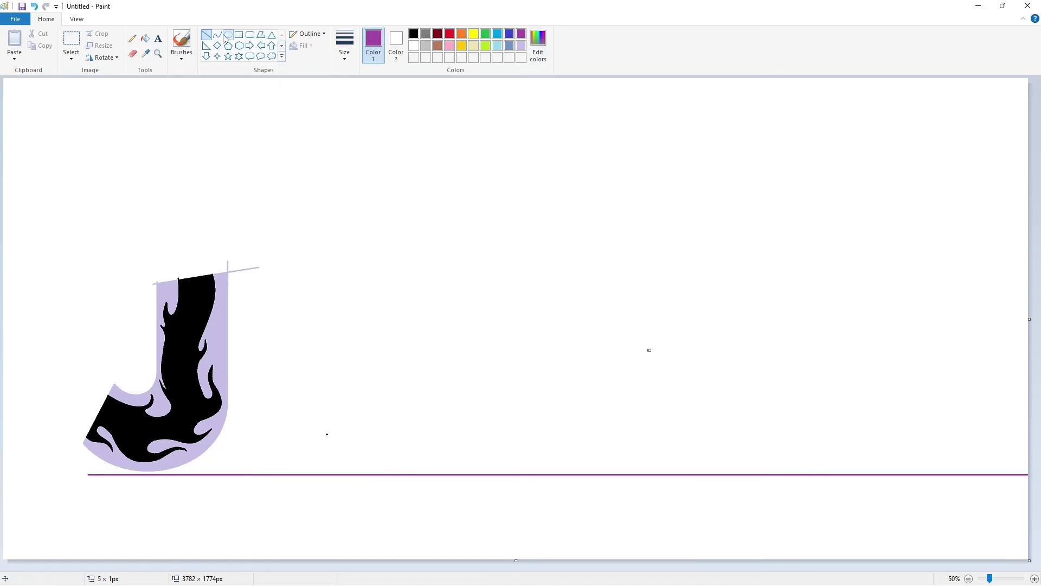
Draw a large black ellipse beside the J, resting just above the baseline, and a small ellipse inside it.
{"action": "left_click", "coordinate": [228, 36]}
{"action": "left_click", "coordinate": [413, 34]}
{"action": "mouse_move", "coordinate": [254, 361]}
{"action": "left_mouse_down"}
{"action": "mouse_move", "coordinate": [326, 435]}
{"action": "mouse_move", "coordinate": [397, 466]}
{"action": "left_mouse_up"}
{"action": "left_click_drag", "start_coordinate": [325, 362], "coordinate": [326, 338]}
{"action": "left_click_drag", "start_coordinate": [253, 402], "coordinate": [238, 406]}
{"action": "left_click_drag", "start_coordinate": [397, 402], "coordinate": [411, 404]}
{"action": "left_click_drag", "start_coordinate": [324, 337], "coordinate": [324, 336]}
{"action": "left_click", "coordinate": [322, 327]}
{"action": "left_click_drag", "start_coordinate": [313, 385], "coordinate": [338, 404]}
{"action": "left_click", "coordinate": [379, 408]}
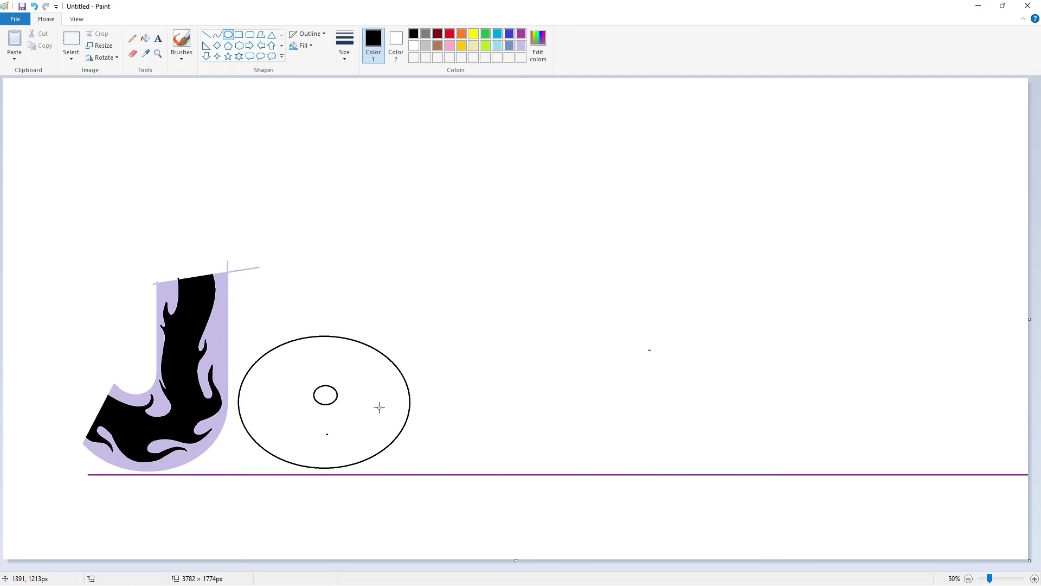
Draw black vertical lines upward from both sides of the large ellipse.
{"action": "left_click", "coordinate": [1034, 578]}
{"action": "left_click", "coordinate": [206, 35]}
{"action": "left_click_drag", "start_coordinate": [476, 486], "coordinate": [475, 226]}
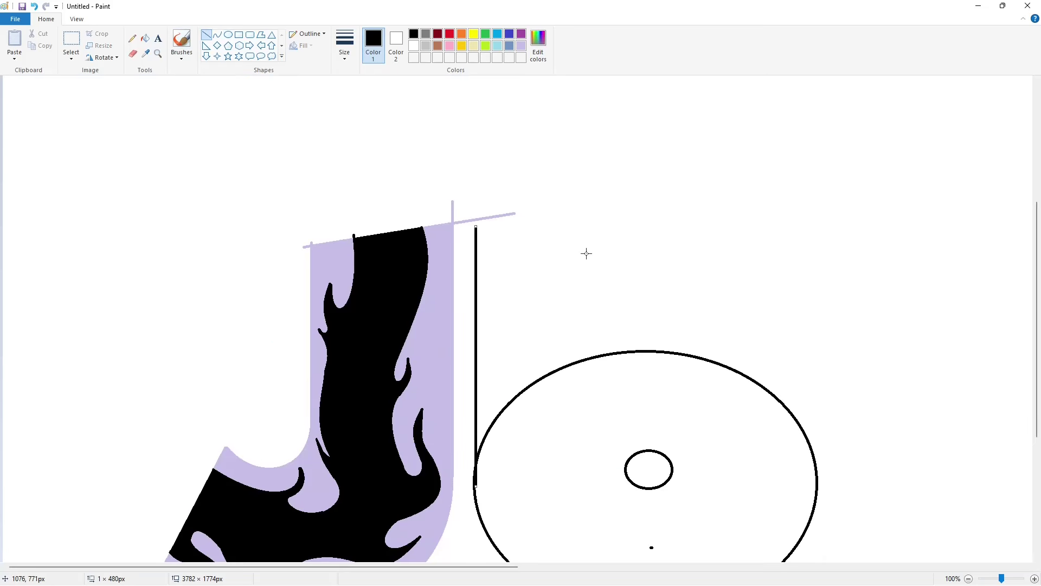
{"action": "left_click", "coordinate": [632, 293]}
{"action": "left_click_drag", "start_coordinate": [815, 488], "coordinate": [814, 224]}
{"action": "left_click_drag", "start_coordinate": [812, 261], "coordinate": [814, 262]}
{"action": "left_click", "coordinate": [773, 273]}
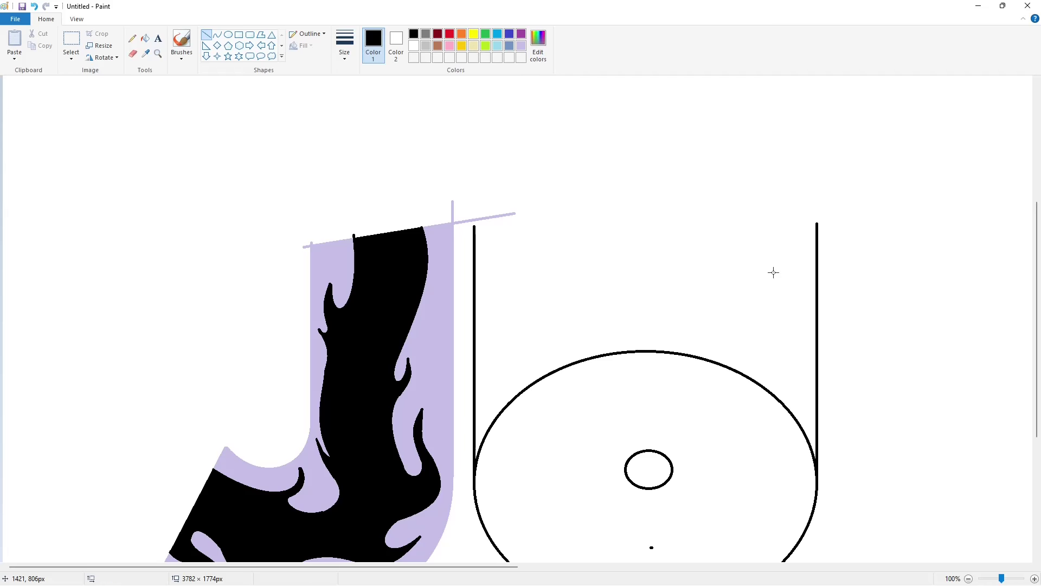
Draw dark red vertical lines upward from both sides of the small ellipse.
{"action": "left_click", "coordinate": [437, 34]}
{"action": "left_click_drag", "start_coordinate": [625, 471], "coordinate": [626, 239]}
{"action": "left_click", "coordinate": [693, 401]}
{"action": "left_click_drag", "start_coordinate": [668, 470], "coordinate": [668, 203]}
{"action": "key", "text": "Right"}
{"action": "key", "text": "Right"}
{"action": "key", "text": "Right"}
{"action": "key", "text": "Right"}
{"action": "key", "text": "Right"}
{"action": "key", "text": "Right"}
{"action": "key", "text": "Right"}
{"action": "key", "text": "Right"}
Erase the small ellipse's upper arc and the large ellipse's arc between the red lines with white fill.
{"action": "left_click", "coordinate": [145, 38]}
{"action": "left_click", "coordinate": [414, 45]}
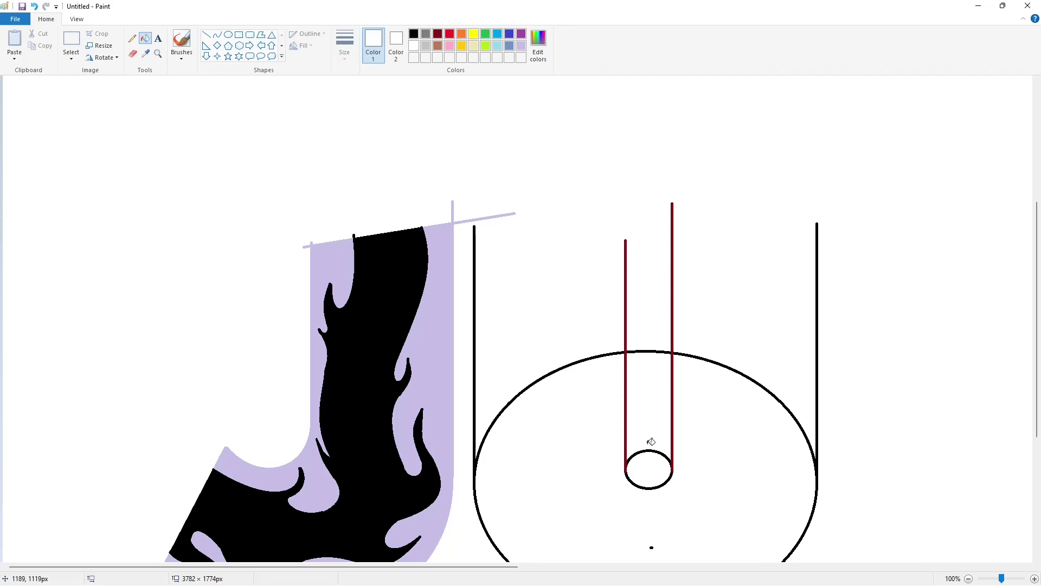
{"action": "left_click", "coordinate": [650, 450]}
{"action": "left_click", "coordinate": [649, 351]}
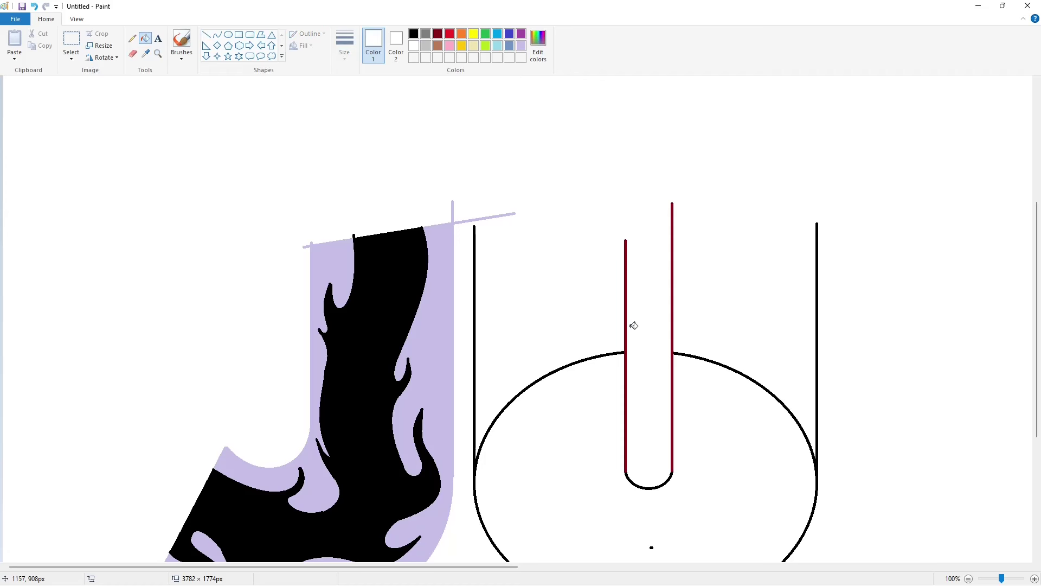
Draw a black horizontal line across the two outer verticals to close the top of the U.
{"action": "left_click", "coordinate": [206, 34]}
{"action": "left_click", "coordinate": [413, 34]}
{"action": "scroll", "coordinate": [948, 555], "scroll_direction": "down", "scroll_amount": 1}
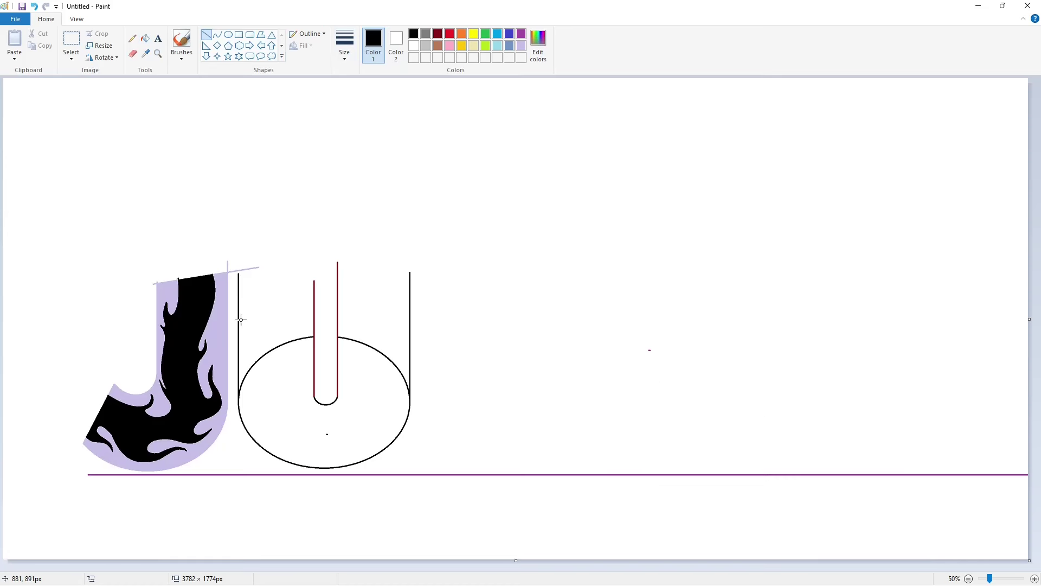
{"action": "left_click_drag", "start_coordinate": [238, 318], "coordinate": [409, 321]}
{"action": "scroll", "coordinate": [722, 452], "scroll_direction": "up", "scroll_amount": 1}
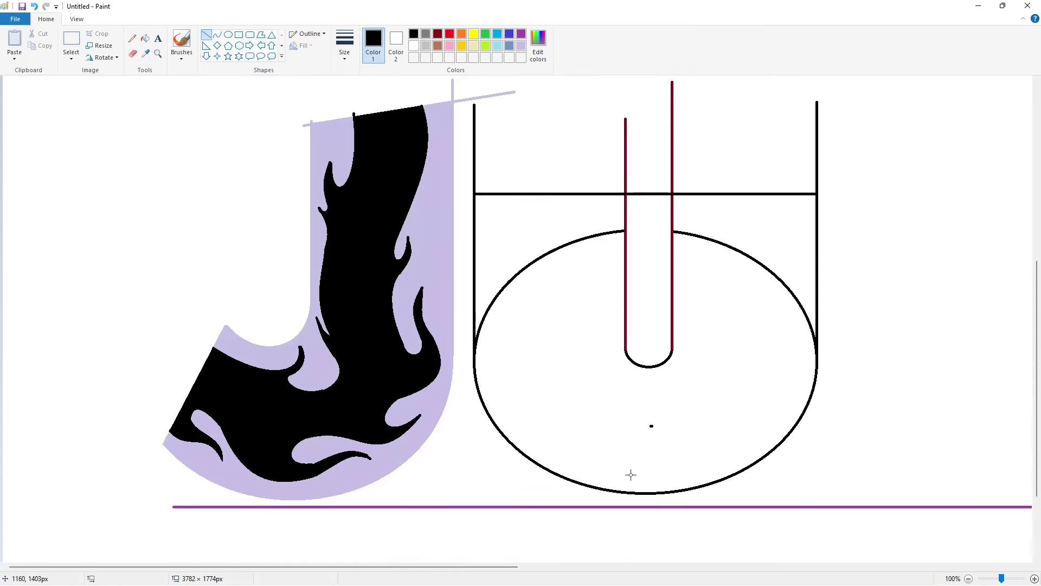
Fill both arms of the U and the red lines bordering its gap with black.
{"action": "scroll", "coordinate": [328, 156], "scroll_direction": "right", "scroll_amount": 3}
{"action": "left_click", "coordinate": [145, 38]}
{"action": "left_click", "coordinate": [533, 283]}
{"action": "left_click", "coordinate": [508, 244]}
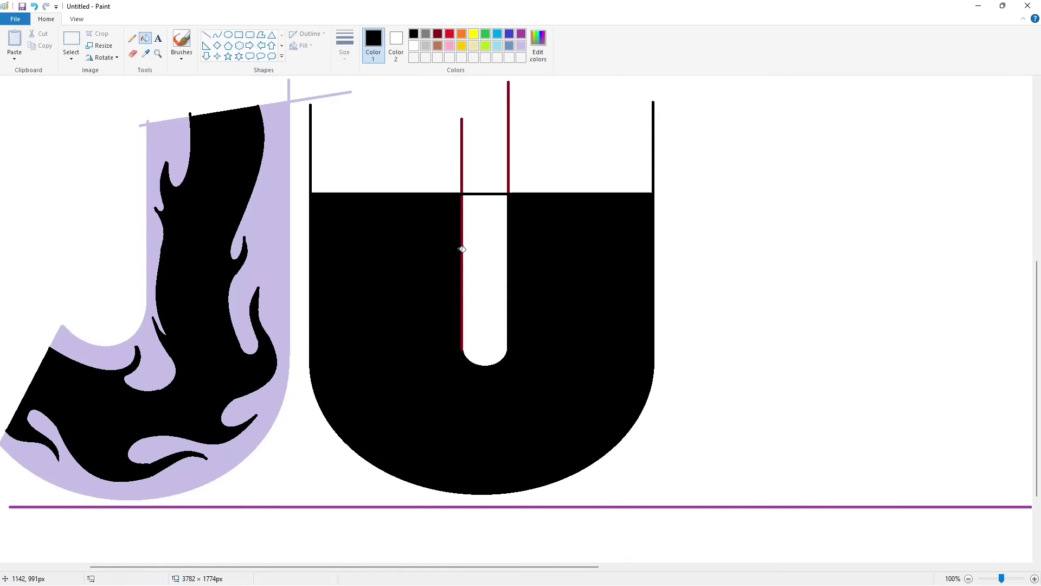
{"action": "left_click", "coordinate": [462, 250]}
Erase the two dark red guide lines above the U with white fill.
{"action": "left_click", "coordinate": [413, 46]}
{"action": "left_click", "coordinate": [461, 151]}
{"action": "left_click", "coordinate": [508, 141]}
Separate the outer guide lines and the bar over the gap from the U using straight white lines.
{"action": "left_click", "coordinate": [206, 34]}
{"action": "left_click_drag", "start_coordinate": [302, 186], "coordinate": [678, 187]}
{"action": "key", "text": "Down"}
{"action": "key", "text": "Down"}
{"action": "key", "text": "Down"}
{"action": "key", "text": "Down"}
{"action": "key", "text": "Down"}
{"action": "key", "text": "Down"}
{"action": "key", "text": "Down"}
{"action": "left_click", "coordinate": [735, 294]}
{"action": "left_click_drag", "start_coordinate": [466, 223], "coordinate": [465, 170]}
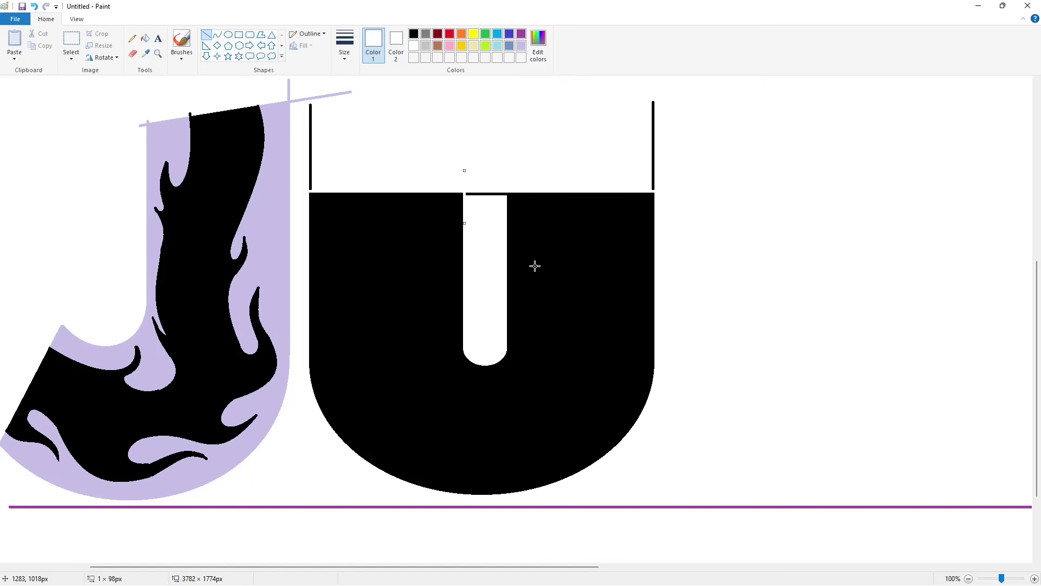
{"action": "left_click_drag", "start_coordinate": [505, 255], "coordinate": [505, 163]}
Erase the leftover outer guide lines and gap bar with white fill, and fill the U with lavender.
{"action": "left_click", "coordinate": [145, 38]}
{"action": "left_click", "coordinate": [310, 136]}
{"action": "left_click", "coordinate": [484, 193]}
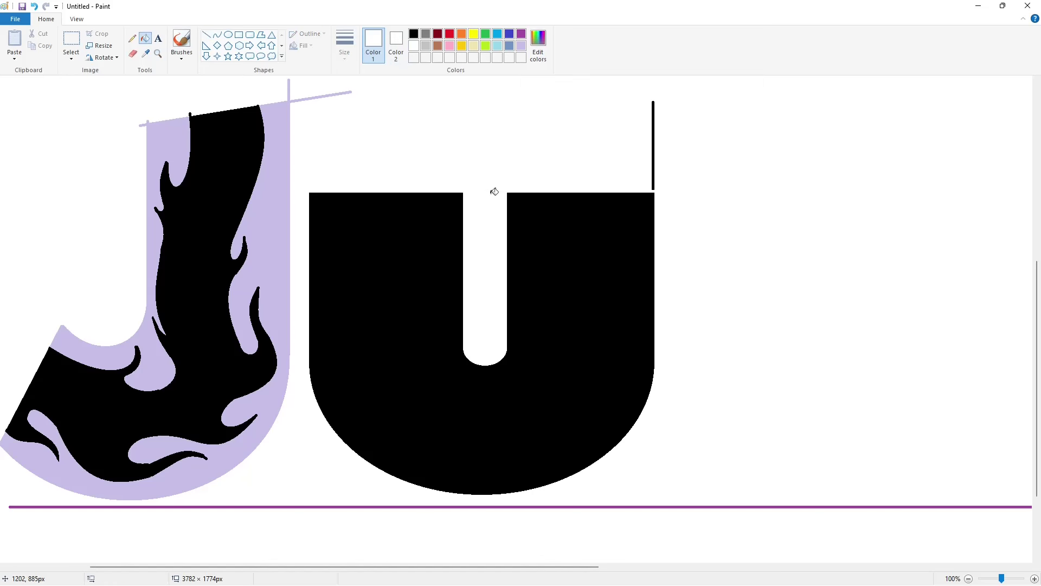
{"action": "left_click", "coordinate": [653, 163]}
{"action": "left_click", "coordinate": [521, 45]}
{"action": "left_click", "coordinate": [643, 278]}
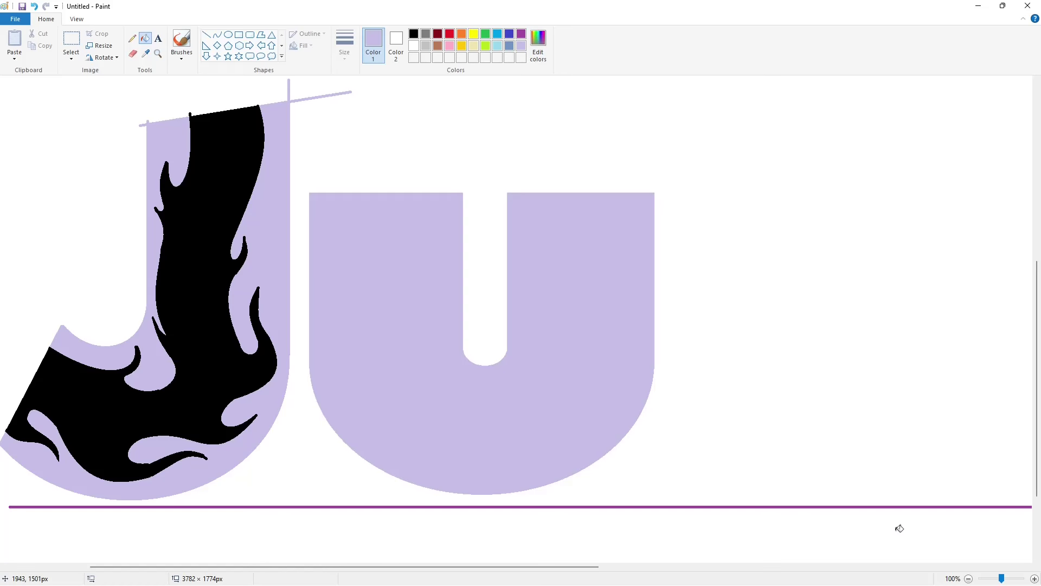
Draw the n's stem beside the U with black lines for its long side, top edge and short inner side.
{"action": "left_click", "coordinate": [968, 579]}
{"action": "left_click", "coordinate": [206, 34]}
{"action": "left_click", "coordinate": [413, 34]}
{"action": "left_click_drag", "start_coordinate": [415, 317], "coordinate": [426, 451]}
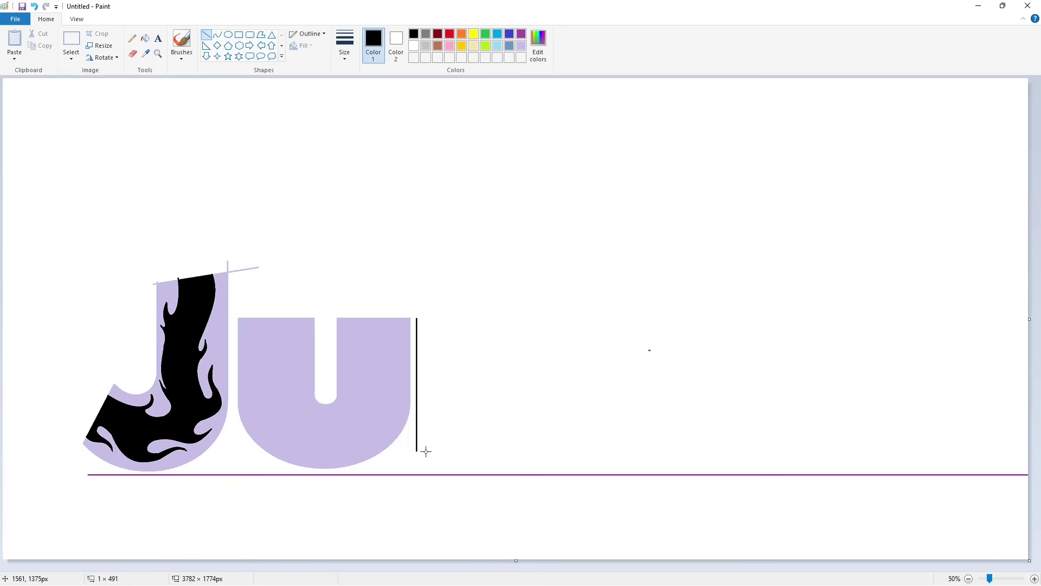
{"action": "mouse_move", "coordinate": [416, 318]}
{"action": "left_mouse_down"}
{"action": "mouse_move", "coordinate": [483, 318]}
{"action": "mouse_move", "coordinate": [483, 351]}
{"action": "mouse_move", "coordinate": [585, 370]}
{"action": "left_mouse_up"}
Draw the black curved arch of the n beside its stem.
{"action": "left_click", "coordinate": [217, 34]}
{"action": "left_click_drag", "start_coordinate": [535, 339], "coordinate": [529, 305]}
{"action": "left_click", "coordinate": [581, 317]}
{"action": "left_click", "coordinate": [1034, 578]}
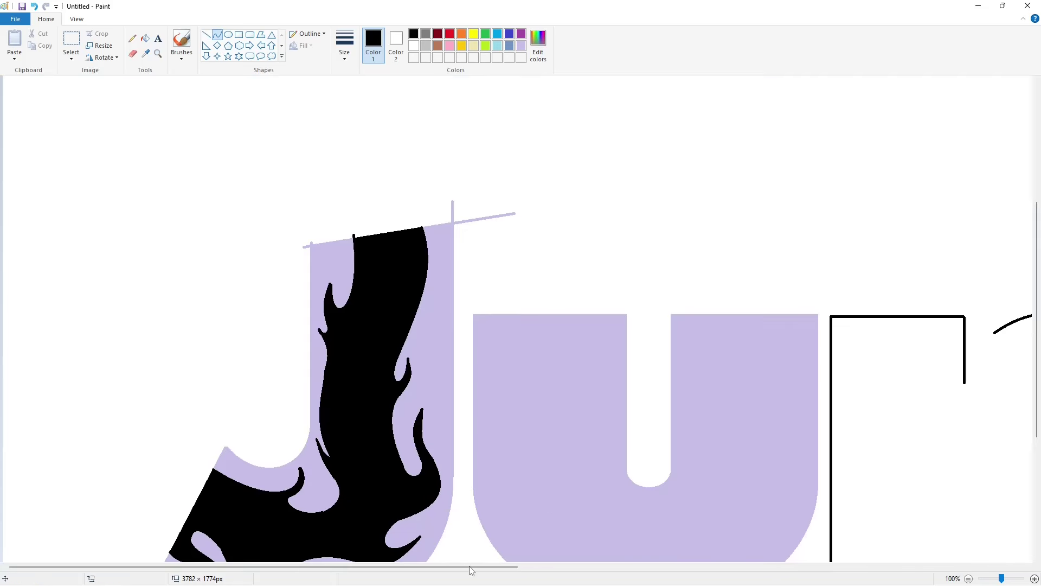
{"action": "left_click", "coordinate": [968, 579]}
Draw a black horizontal line along the n's base, extending past the arch.
{"action": "left_click", "coordinate": [206, 34]}
{"action": "left_click_drag", "start_coordinate": [417, 467], "coordinate": [651, 467]}
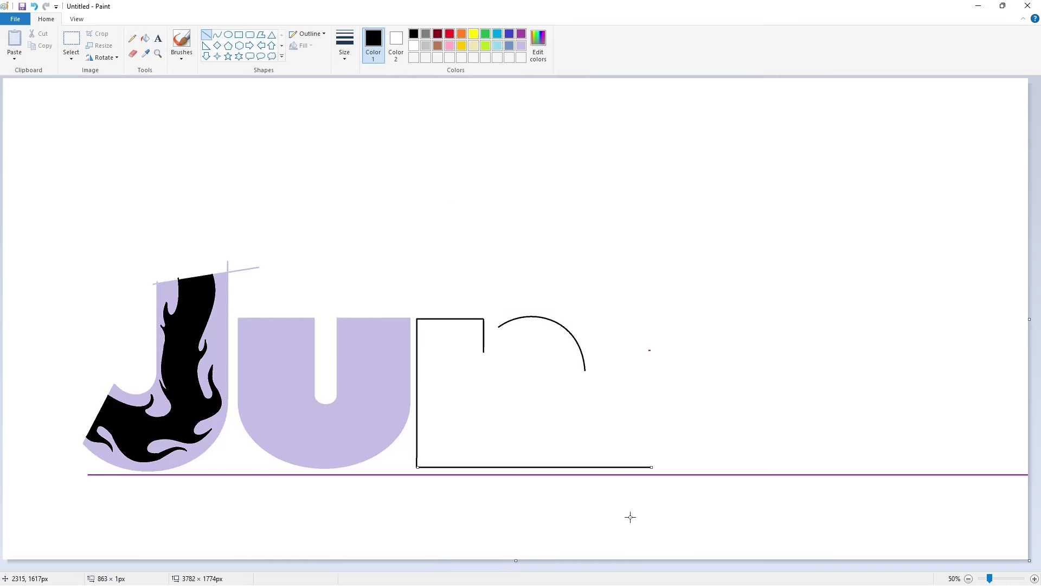
{"action": "left_click", "coordinate": [1034, 578]}
{"action": "scroll", "coordinate": [674, 540], "scroll_direction": "down", "scroll_amount": 2}
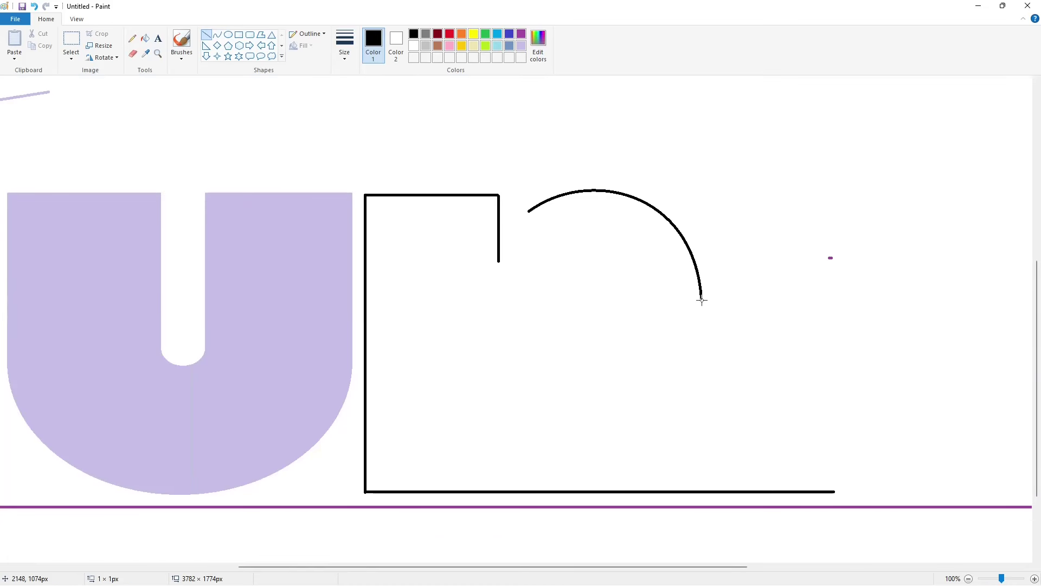
{"action": "left_click_drag", "start_coordinate": [702, 298], "coordinate": [703, 491]}
{"action": "left_click", "coordinate": [438, 37]}
{"action": "left_click", "coordinate": [816, 342]}
{"action": "left_click", "coordinate": [145, 39]}
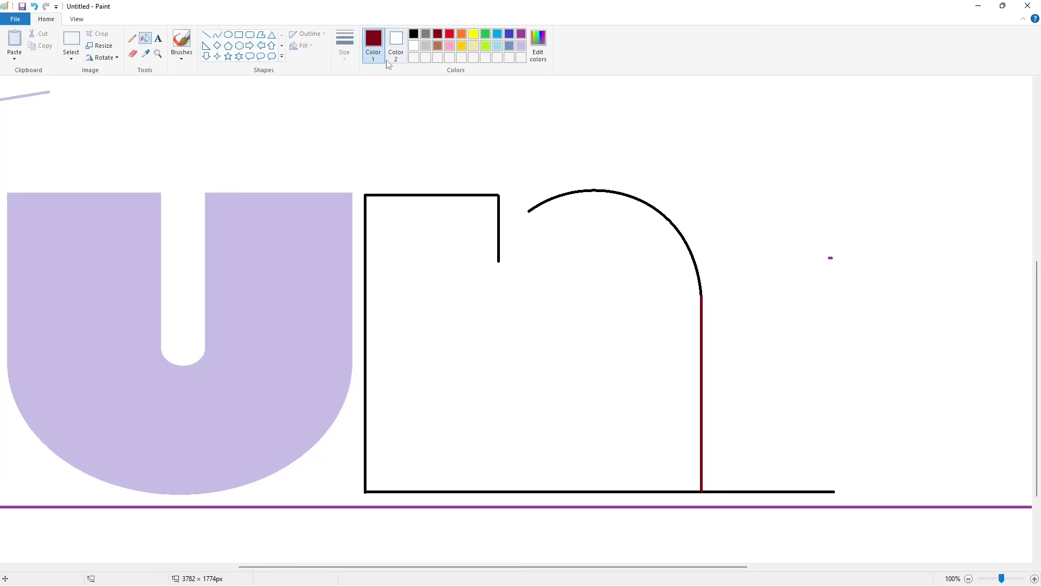
{"action": "left_click", "coordinate": [413, 46]}
{"action": "left_click", "coordinate": [751, 491]}
{"action": "key", "text": "ctrl+z"}
{"action": "key", "text": "ctrl+z"}
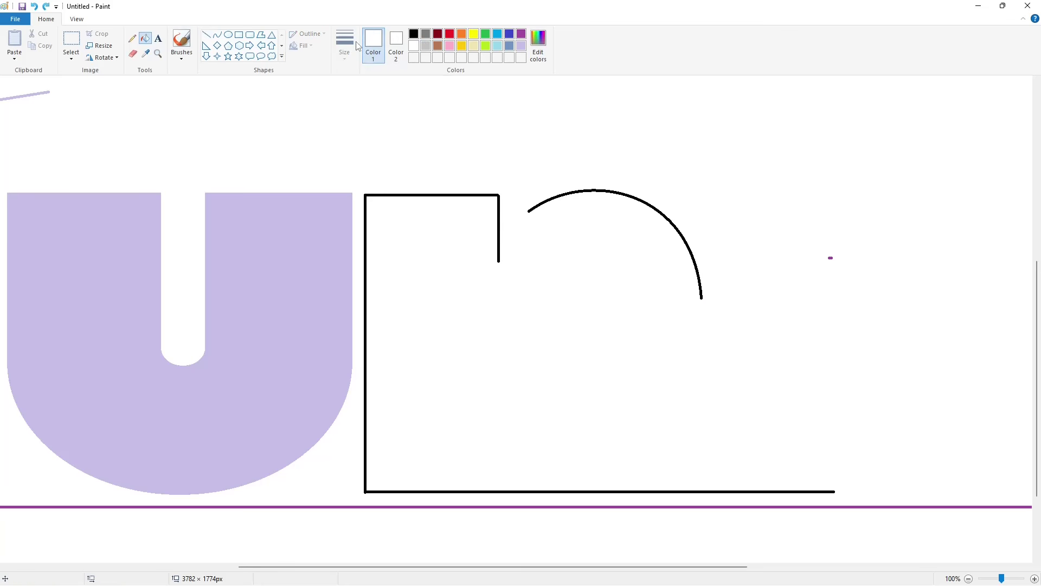
Draw black lines from the arch's outer end down to the base and from its inner end across the stem.
{"action": "left_click", "coordinate": [414, 34]}
{"action": "left_click", "coordinate": [206, 35]}
{"action": "mouse_move", "coordinate": [702, 298]}
{"action": "left_mouse_down"}
{"action": "mouse_move", "coordinate": [715, 446]}
{"action": "mouse_move", "coordinate": [702, 491]}
{"action": "left_mouse_up"}
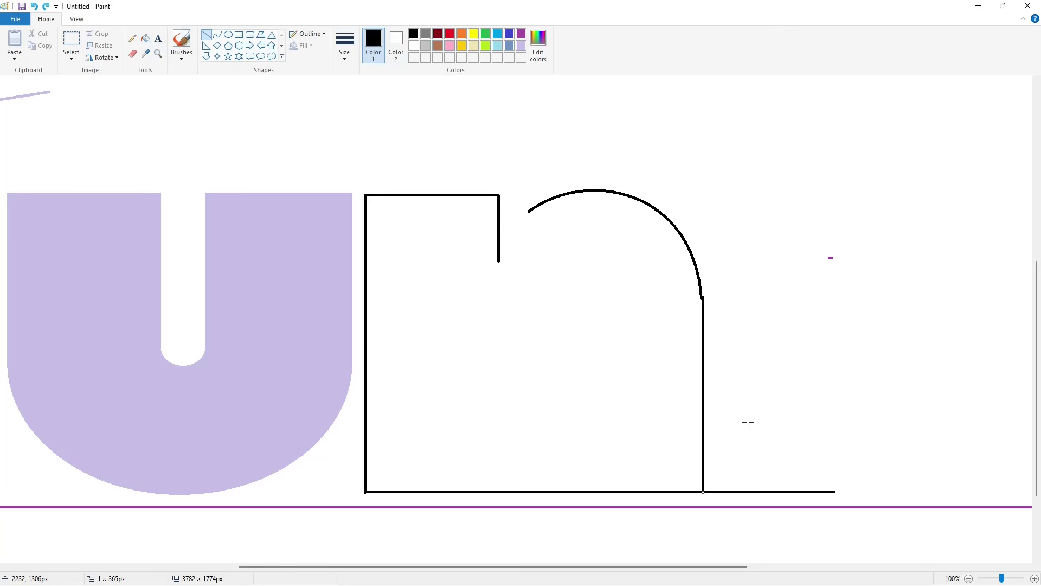
{"action": "left_click_drag", "start_coordinate": [529, 211], "coordinate": [481, 250]}
{"action": "left_click", "coordinate": [540, 266]}
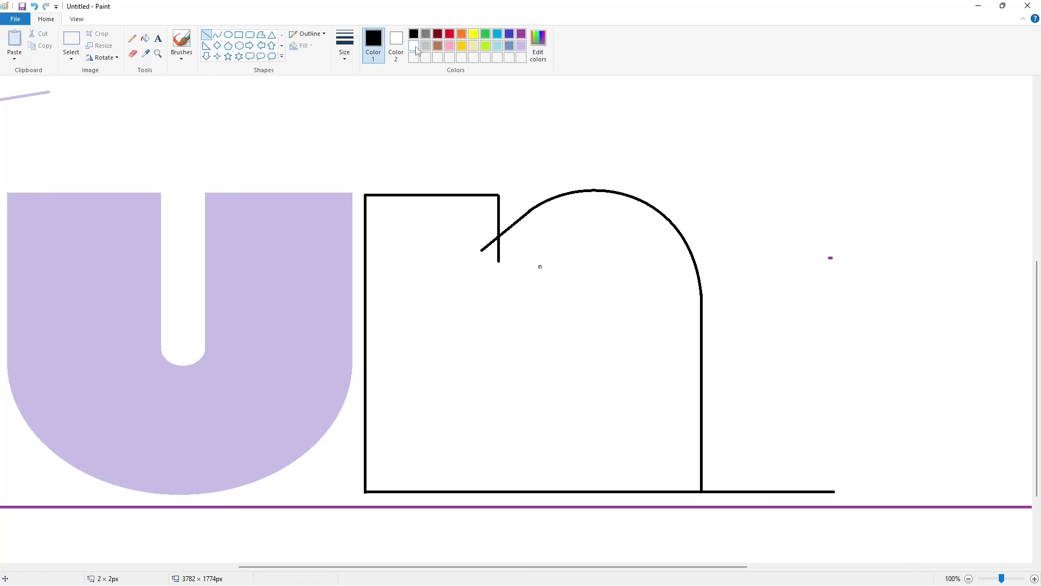
Cut off the base line beyond the n's outer side with a white line and erase the excess.
{"action": "left_click", "coordinate": [416, 47]}
{"action": "left_click_drag", "start_coordinate": [705, 479], "coordinate": [704, 517]}
{"action": "left_click", "coordinate": [145, 38]}
{"action": "left_click", "coordinate": [764, 491]}
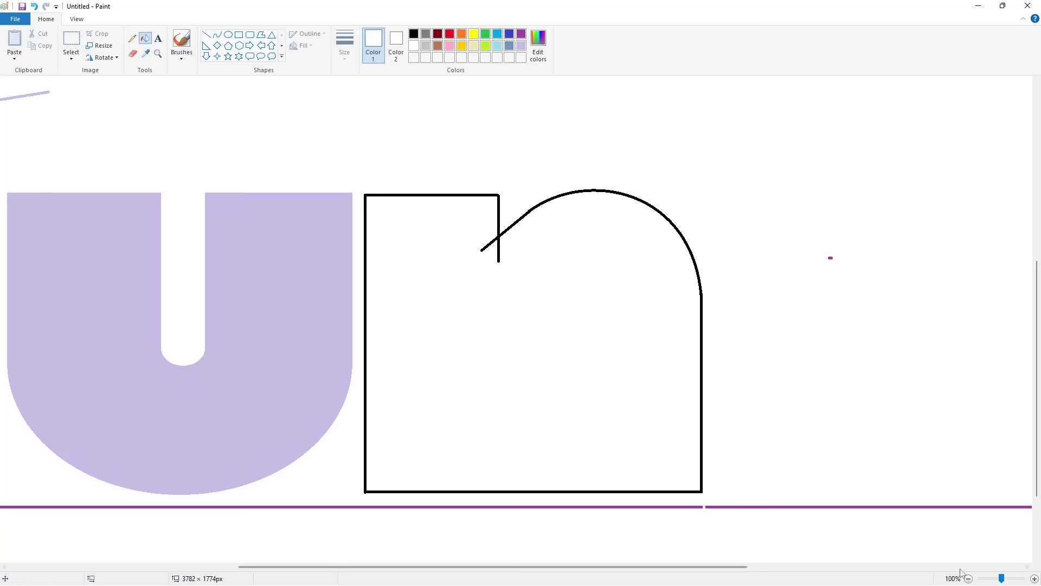
Draw a small black oval of about 95 × 105 px inside the n.
{"action": "left_click", "coordinate": [968, 578]}
{"action": "left_click", "coordinate": [228, 35]}
{"action": "left_click", "coordinate": [414, 33]}
{"action": "left_click_drag", "start_coordinate": [487, 384], "coordinate": [514, 413]}
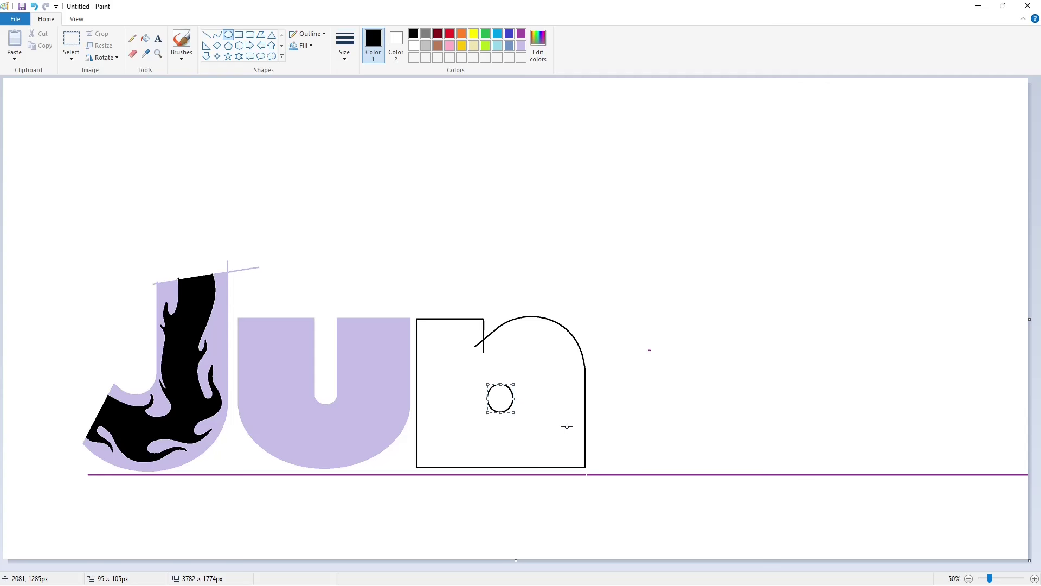
{"action": "left_click", "coordinate": [626, 422]}
Draw a circle of about 244 × 239 px around the small oval and thicken its outline.
{"action": "left_click_drag", "start_coordinate": [467, 372], "coordinate": [532, 438]}
{"action": "mouse_move", "coordinate": [500, 416]}
{"action": "left_mouse_down"}
{"action": "mouse_move", "coordinate": [499, 407]}
{"action": "mouse_move", "coordinate": [534, 398]}
{"action": "left_mouse_up"}
{"action": "left_click", "coordinate": [345, 46]}
{"action": "left_click", "coordinate": [370, 144]}
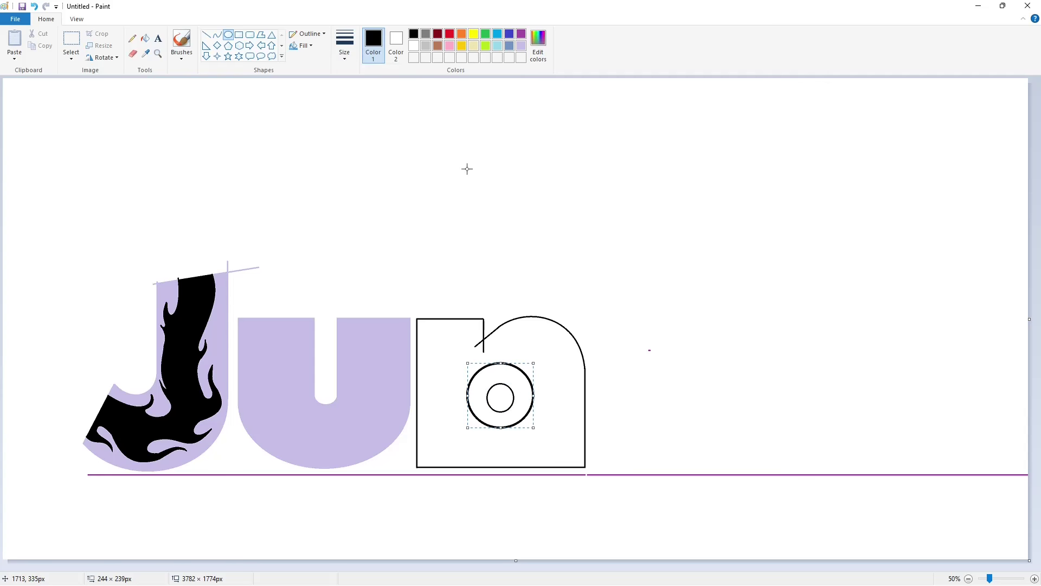
{"action": "key", "text": "ctrl+plus"}
{"action": "key", "text": "ctrl+plus"}
{"action": "left_click", "coordinate": [622, 180]}
Draw a dark red vertical line from the large circle's stem-side edge down past the n's base.
{"action": "left_click", "coordinate": [1033, 579]}
{"action": "scroll", "coordinate": [813, 531], "scroll_direction": "down", "scroll_amount": 2}
{"action": "left_click_drag", "start_coordinate": [500, 567], "coordinate": [723, 566]}
{"action": "scroll", "coordinate": [723, 490], "scroll_direction": "down", "scroll_amount": 1}
{"action": "left_click", "coordinate": [207, 35]}
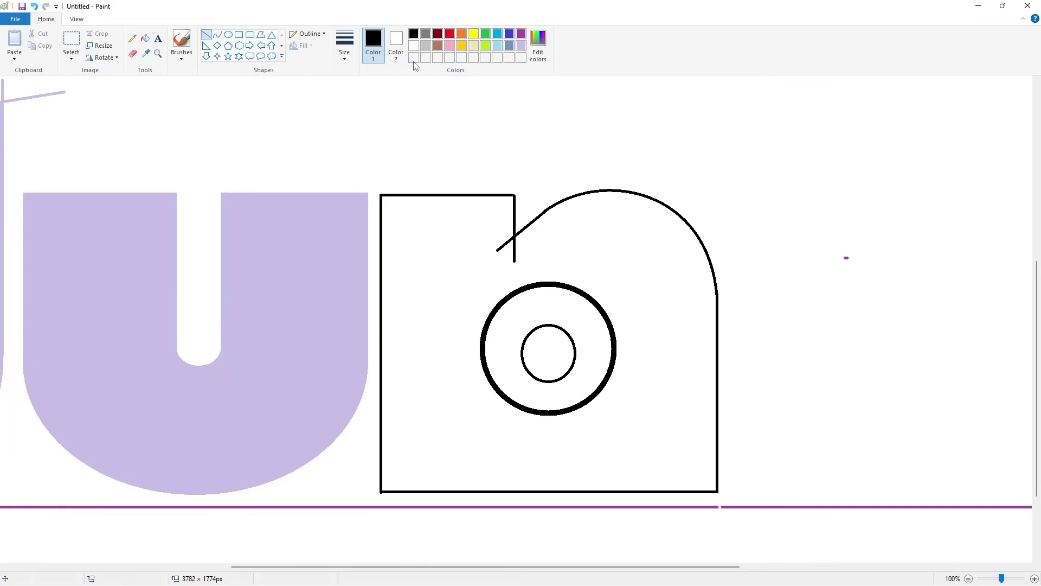
{"action": "left_click", "coordinate": [437, 34]}
{"action": "left_click_drag", "start_coordinate": [483, 343], "coordinate": [483, 496]}
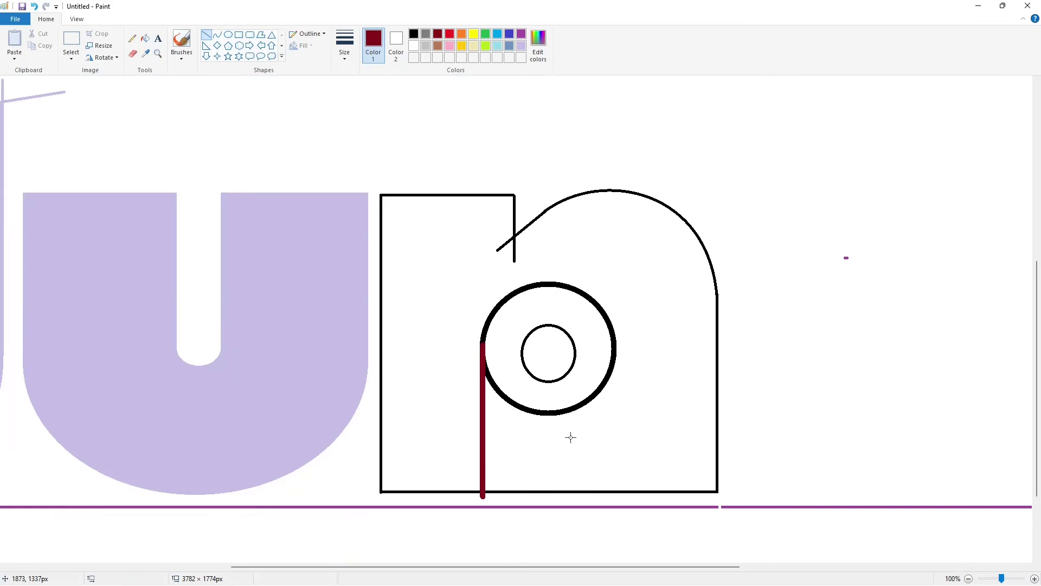
Draw a thick dark red vertical line from the large circle's outer-side edge down past the n's base.
{"action": "left_click_drag", "start_coordinate": [615, 342], "coordinate": [612, 496]}
{"action": "key", "text": "Left"}
{"action": "key", "text": "Left"}
{"action": "left_click", "coordinate": [676, 421]}
Draw two thinner dark red vertical lines from both sides of the small oval down past the n's base.
{"action": "left_click", "coordinate": [341, 55]}
{"action": "left_click", "coordinate": [366, 122]}
{"action": "left_click", "coordinate": [414, 35]}
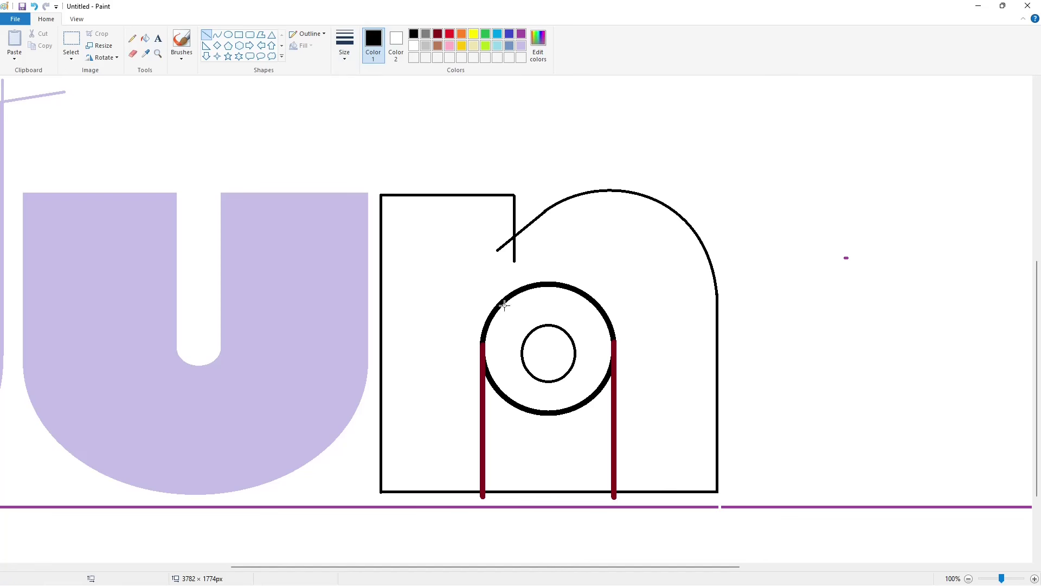
{"action": "left_click", "coordinate": [437, 34]}
{"action": "left_click_drag", "start_coordinate": [522, 347], "coordinate": [522, 495]}
{"action": "left_click_drag", "start_coordinate": [575, 350], "coordinate": [575, 495]}
{"action": "left_click", "coordinate": [664, 428]}
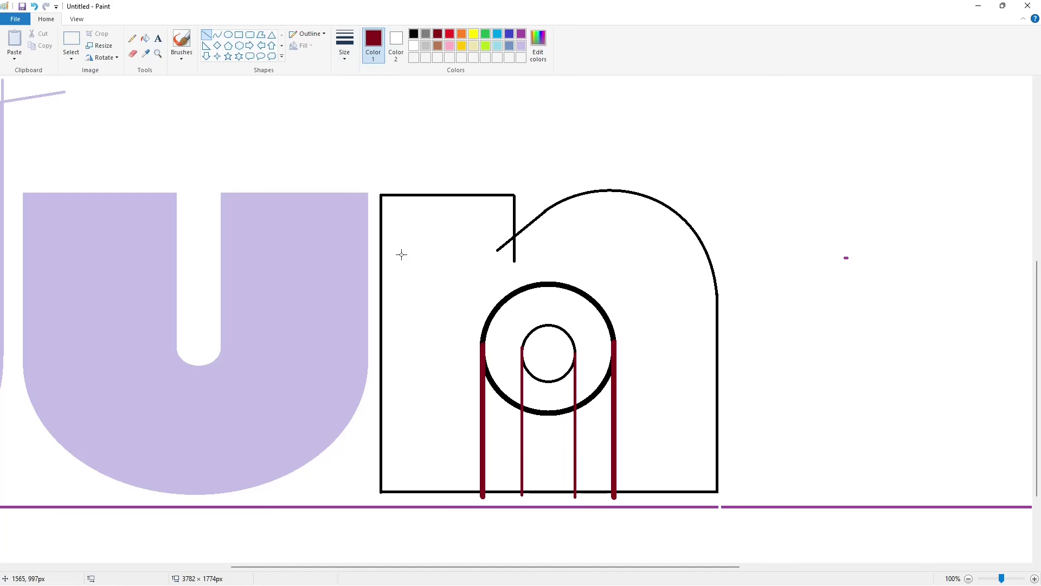
Fill with white the lower arcs of both circles and the base segment between the two inner lines.
{"action": "left_click", "coordinate": [145, 38]}
{"action": "left_click", "coordinate": [414, 45]}
{"action": "left_click", "coordinate": [548, 411]}
{"action": "left_click", "coordinate": [549, 381]}
{"action": "left_click", "coordinate": [544, 490]}
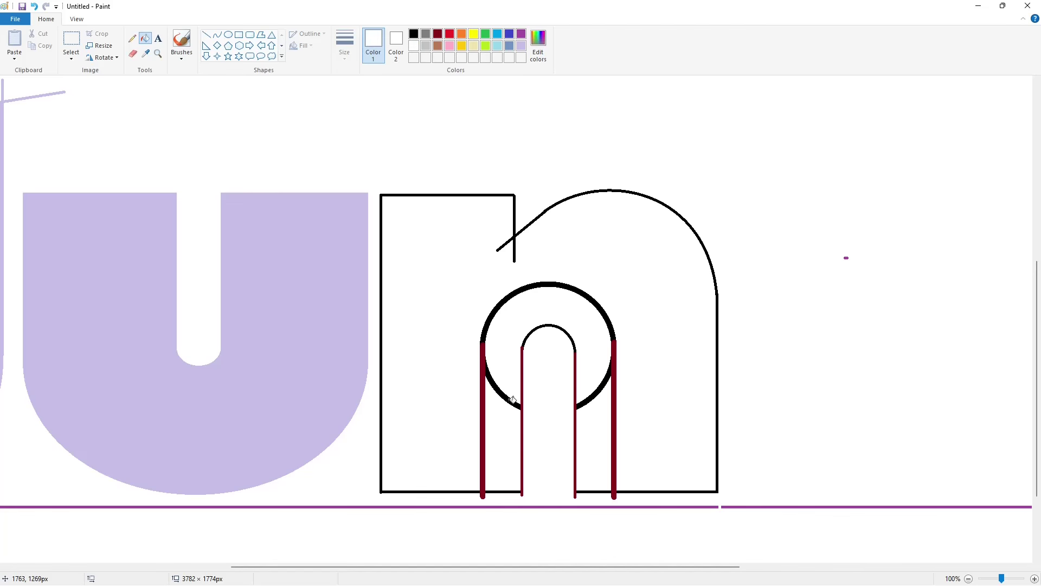
{"action": "left_click", "coordinate": [502, 392]}
{"action": "left_click", "coordinate": [594, 392]}
Recolour the four dark red vertical lines of the n black.
{"action": "left_click", "coordinate": [414, 34]}
{"action": "left_click", "coordinate": [482, 364]}
{"action": "left_click", "coordinate": [520, 367]}
{"action": "key", "text": "ctrl+z"}
{"action": "left_click", "coordinate": [522, 369]}
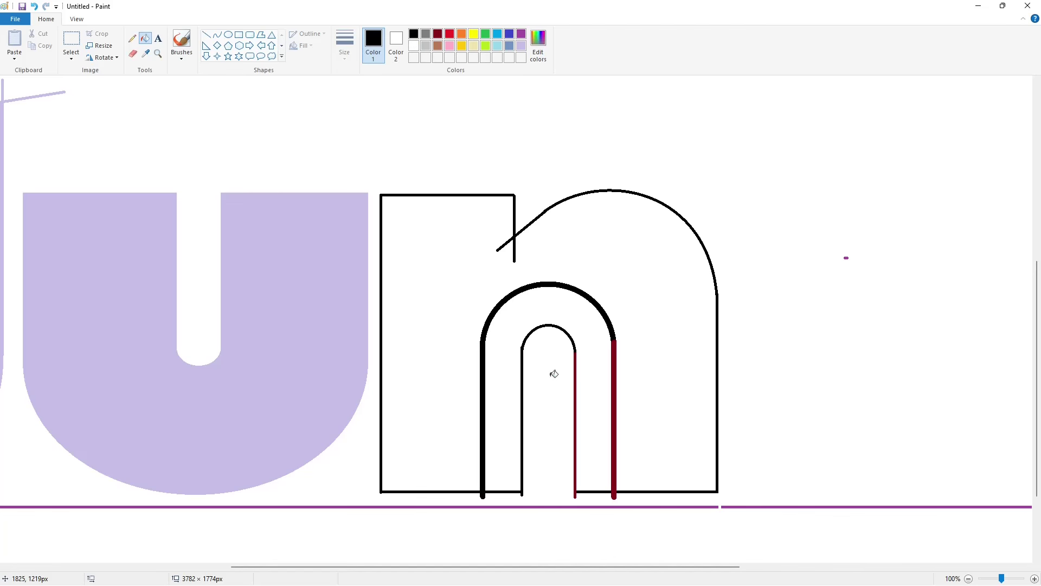
{"action": "left_click", "coordinate": [576, 374]}
{"action": "left_click", "coordinate": [614, 380]}
Trim the line ends below the n's base with a white line and erase the leftover specks.
{"action": "left_click", "coordinate": [414, 46]}
{"action": "left_click", "coordinate": [206, 37]}
{"action": "left_click_drag", "start_coordinate": [467, 493], "coordinate": [648, 493]}
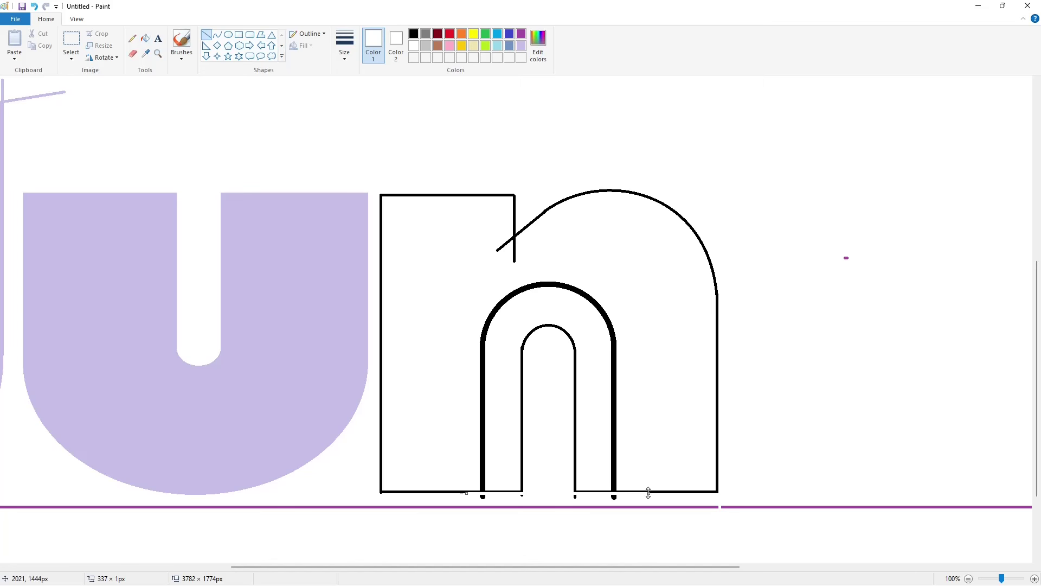
{"action": "key", "text": "Down"}
{"action": "key", "text": "Down"}
{"action": "key", "text": "Down"}
{"action": "left_click", "coordinate": [654, 427]}
{"action": "left_click", "coordinate": [145, 38]}
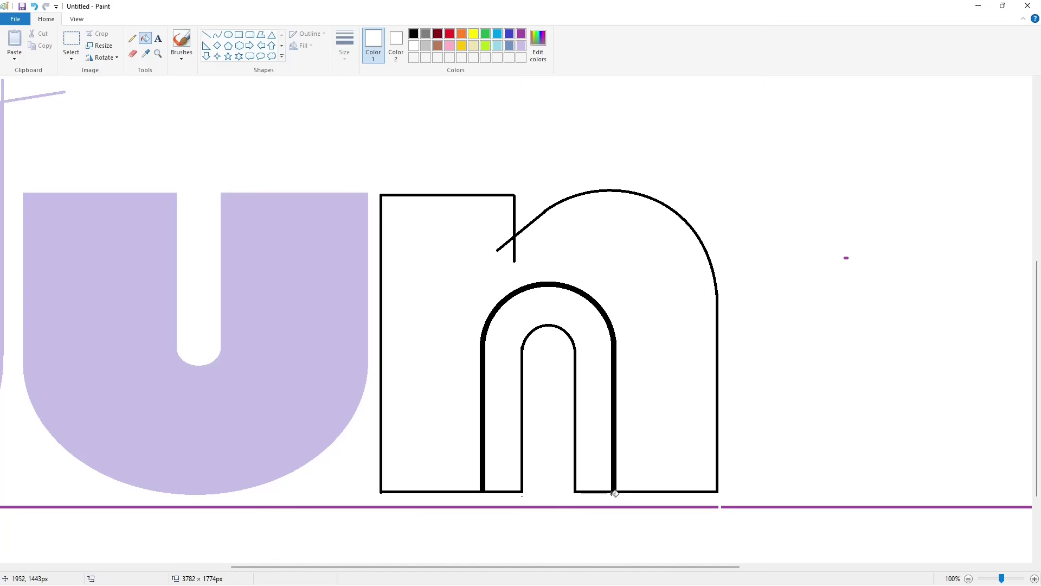
{"action": "left_click", "coordinate": [206, 35]}
{"action": "left_click_drag", "start_coordinate": [516, 361], "coordinate": [523, 327]}
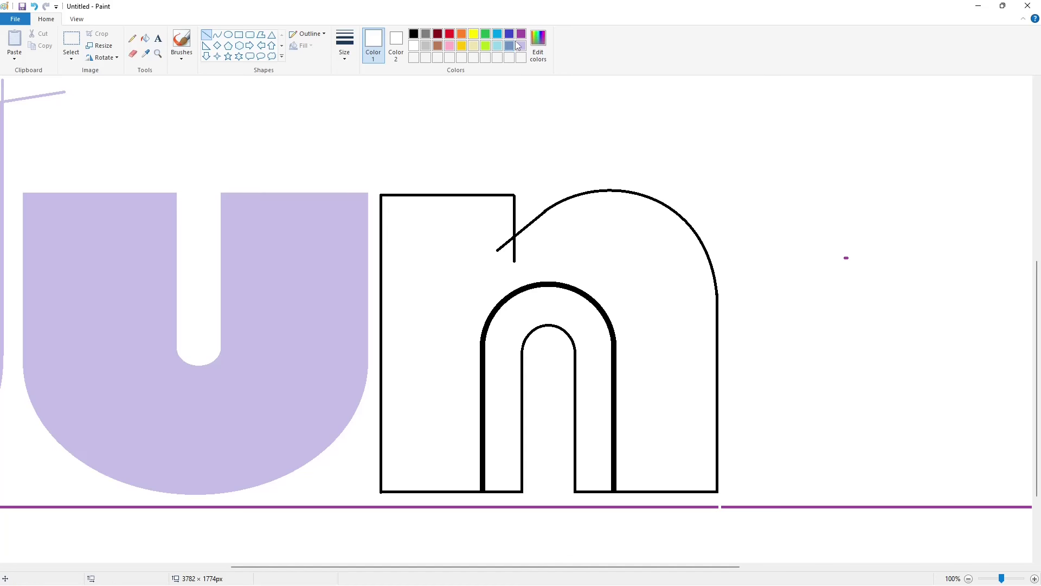
Fill the n's body and its inner arch band with purple.
{"action": "left_click", "coordinate": [521, 35]}
{"action": "left_click", "coordinate": [145, 39]}
{"action": "left_click", "coordinate": [435, 271]}
{"action": "left_click", "coordinate": [503, 336]}
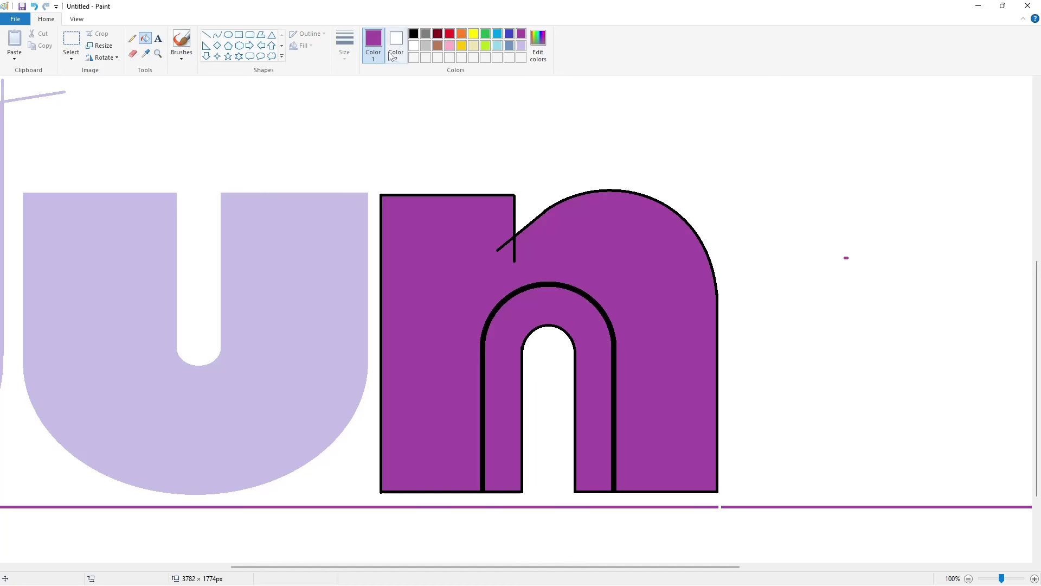
Extend both legs of the thick inner arch slightly past the n's base and recolour the whole arch dark red.
{"action": "left_click", "coordinate": [206, 35]}
{"action": "left_click", "coordinate": [344, 47]}
{"action": "left_click", "coordinate": [363, 140]}
{"action": "left_click", "coordinate": [413, 34]}
{"action": "left_click", "coordinate": [344, 48]}
{"action": "left_click", "coordinate": [364, 140]}
{"action": "left_click_drag", "start_coordinate": [482, 476], "coordinate": [483, 498]}
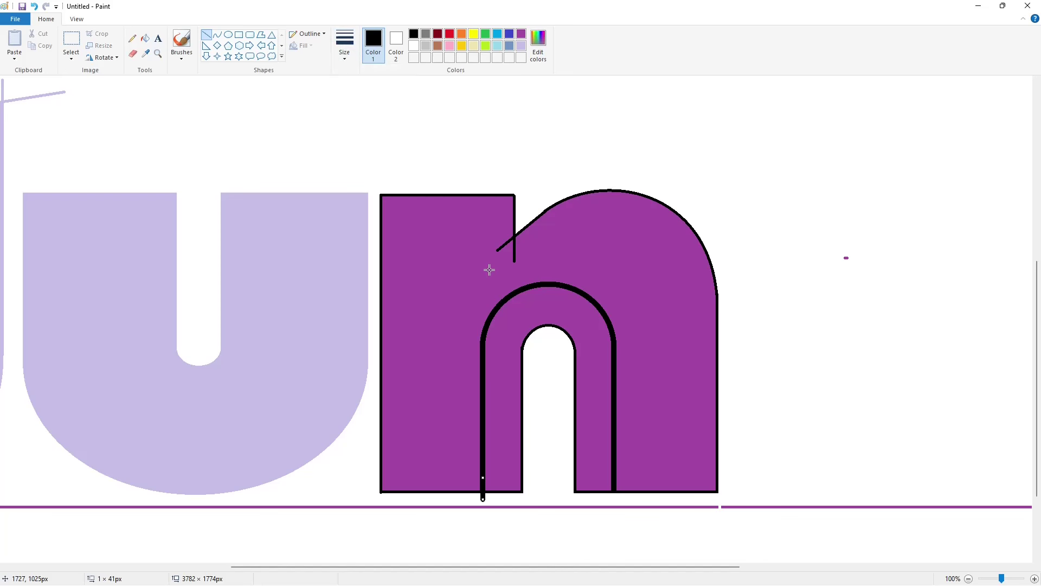
{"action": "left_click", "coordinate": [437, 34]}
{"action": "left_click_drag", "start_coordinate": [483, 477], "coordinate": [483, 466]}
{"action": "left_click_drag", "start_coordinate": [613, 466], "coordinate": [612, 500]}
{"action": "left_click", "coordinate": [146, 39]}
{"action": "left_click", "coordinate": [482, 332]}
Recolour the n's outer and inner outlines purple, and the thick inner arch black.
{"action": "left_click", "coordinate": [521, 34]}
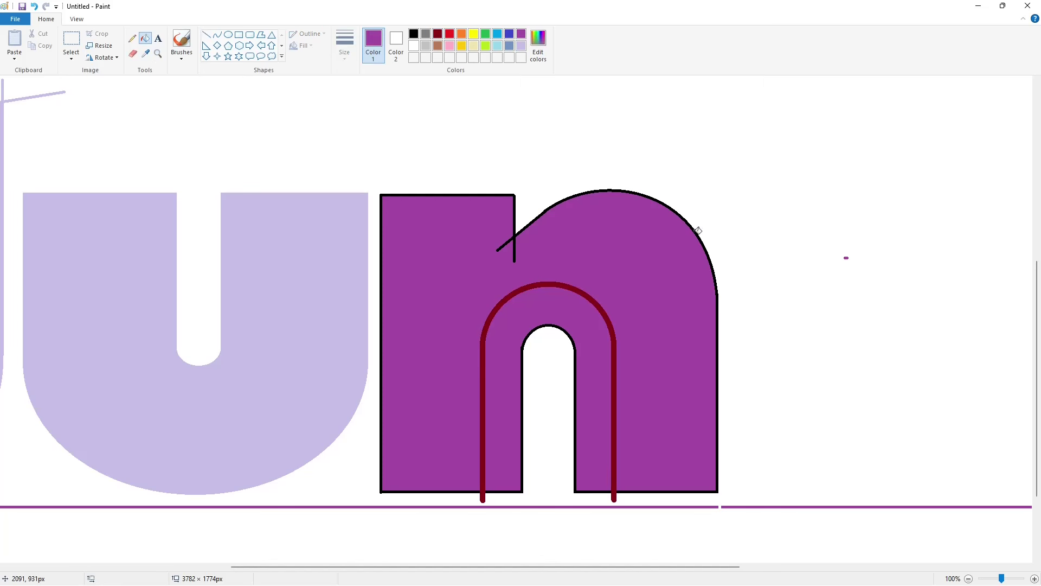
{"action": "left_click", "coordinate": [717, 296]}
{"action": "left_click", "coordinate": [548, 325]}
{"action": "left_click", "coordinate": [413, 34]}
{"action": "left_click", "coordinate": [581, 285]}
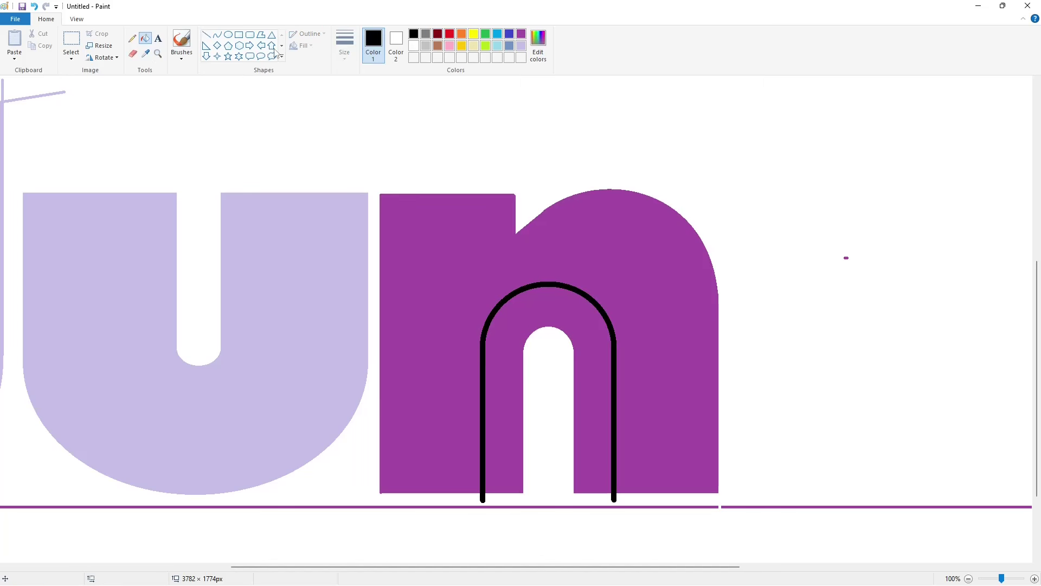
Fill the arch's two protruding ends below the n's base with white.
{"action": "left_click", "coordinate": [414, 45]}
{"action": "left_click", "coordinate": [483, 497]}
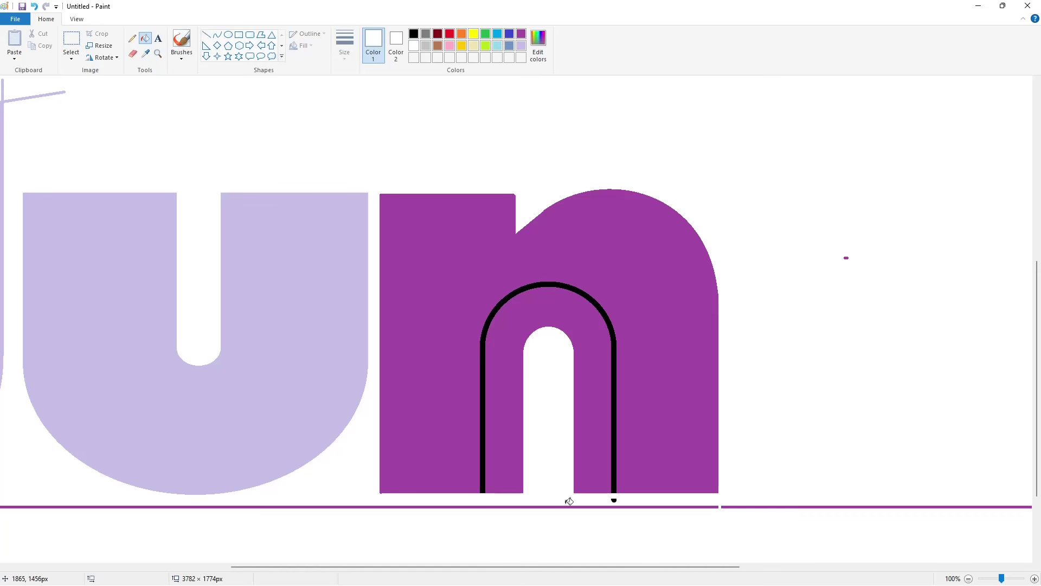
{"action": "left_click", "coordinate": [614, 500]}
Draw two tooth-like black quadrilaterals side by side in the u's lower curve and fill them black.
{"action": "left_click", "coordinate": [968, 579]}
{"action": "left_click", "coordinate": [261, 35]}
{"action": "left_click", "coordinate": [347, 51]}
{"action": "left_click", "coordinate": [370, 124]}
{"action": "left_click", "coordinate": [412, 35]}
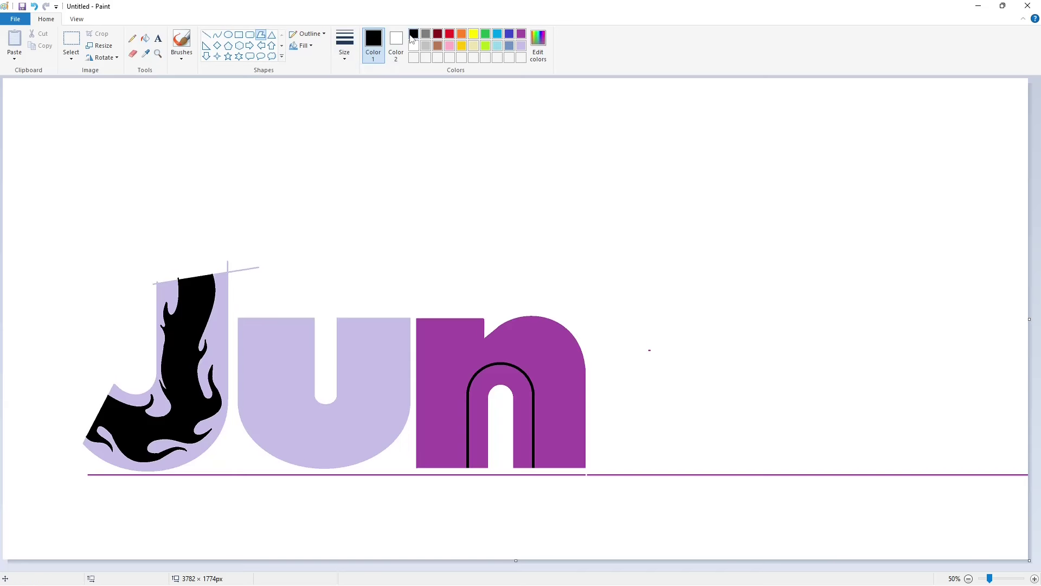
{"action": "left_click_drag", "start_coordinate": [297, 433], "coordinate": [297, 460]}
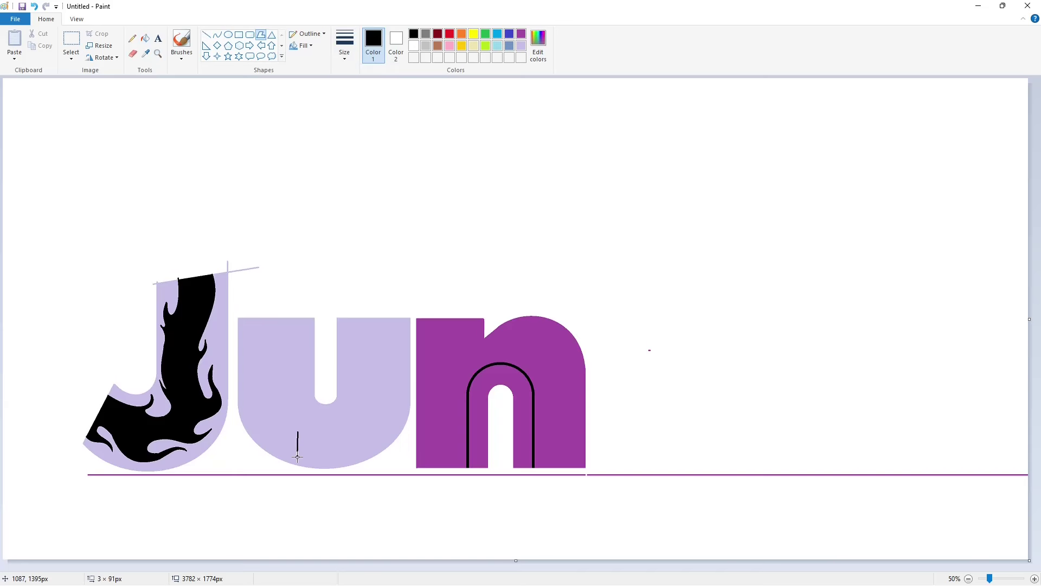
{"action": "left_click", "coordinate": [320, 432]}
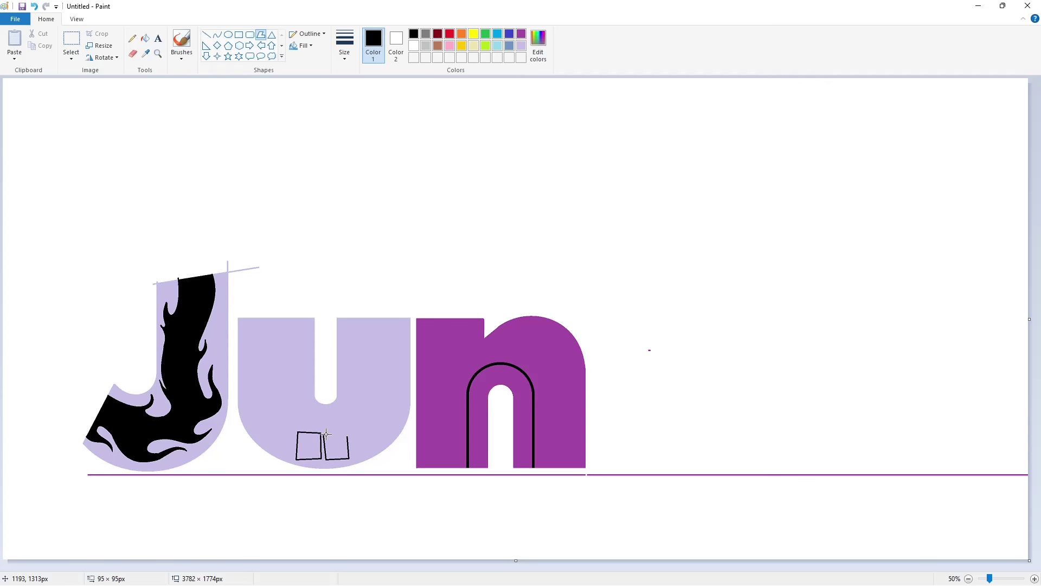
{"action": "left_click", "coordinate": [326, 433]}
{"action": "left_click", "coordinate": [145, 37]}
{"action": "left_click", "coordinate": [309, 446]}
{"action": "left_click", "coordinate": [337, 443]}
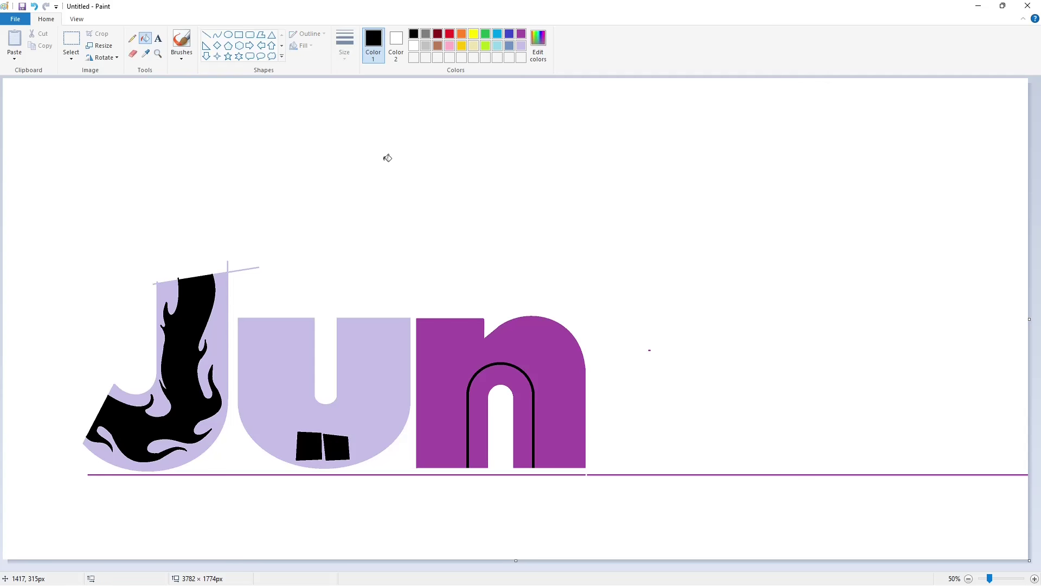
Draw a rectangle as tall as the n just after it for the letter i, and fill it and its outline purple.
{"action": "left_click", "coordinate": [238, 34]}
{"action": "left_click", "coordinate": [344, 46]}
{"action": "left_click", "coordinate": [371, 125]}
{"action": "left_click_drag", "start_coordinate": [588, 320], "coordinate": [659, 469]}
{"action": "left_click", "coordinate": [144, 38]}
{"action": "left_click", "coordinate": [628, 356]}
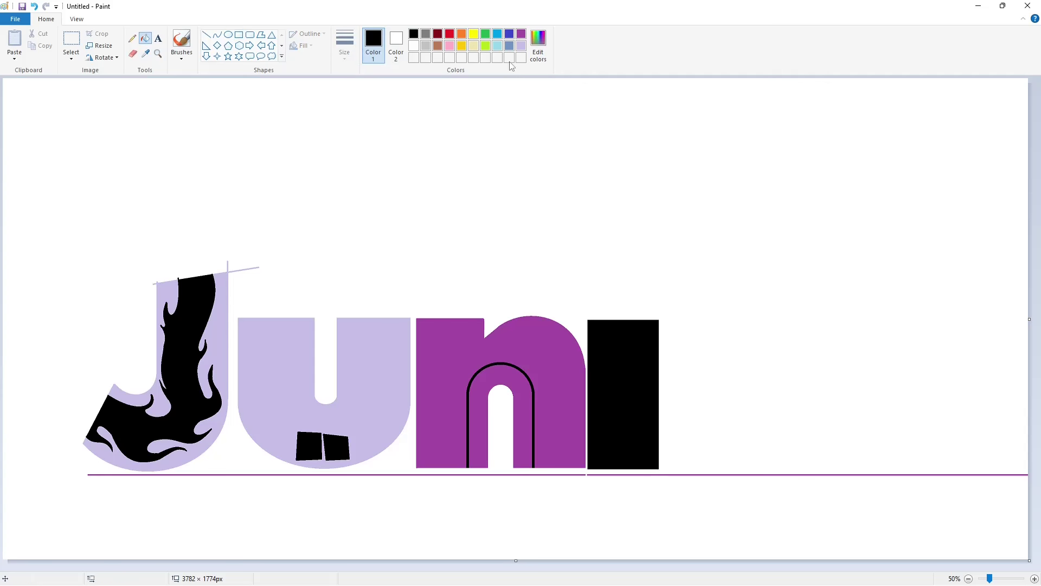
{"action": "left_click", "coordinate": [521, 34]}
{"action": "left_click", "coordinate": [607, 338]}
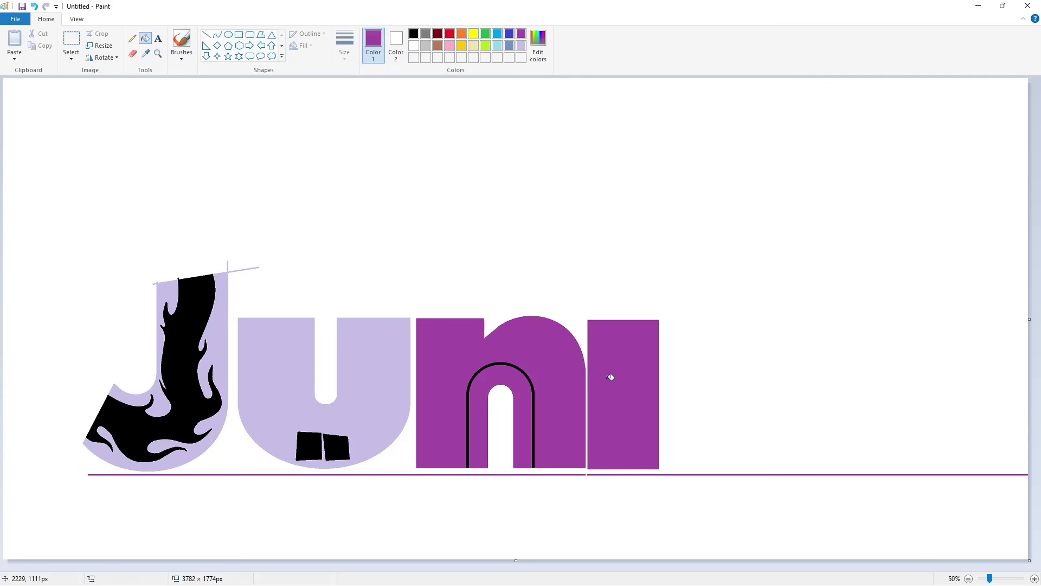
Draw a closed black lightning-bolt polygon with a thick outline on the i, its tip near the upper edge and its base past the lower edge.
{"action": "left_click", "coordinate": [207, 35]}
{"action": "left_click", "coordinate": [344, 48]}
{"action": "left_click", "coordinate": [361, 140]}
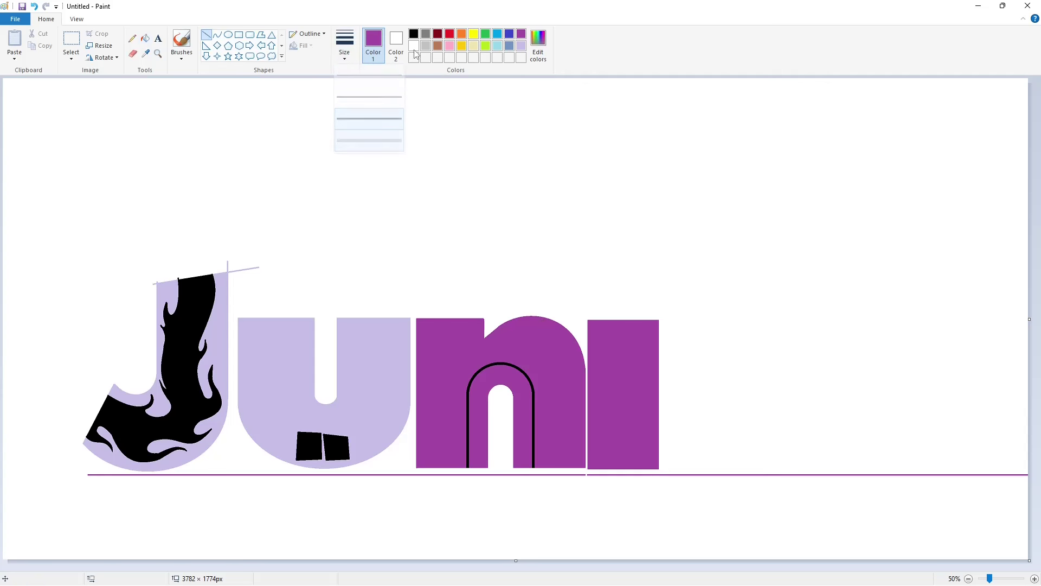
{"action": "left_click", "coordinate": [414, 35]}
{"action": "left_click", "coordinate": [261, 35]}
{"action": "left_click_drag", "start_coordinate": [604, 484], "coordinate": [612, 438]}
{"action": "left_click", "coordinate": [593, 451]}
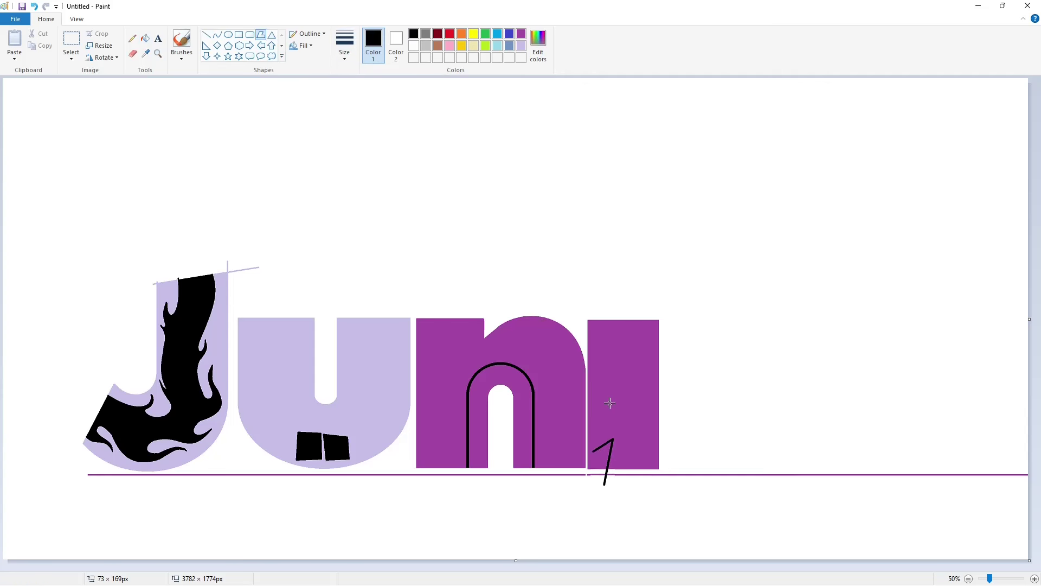
{"action": "left_click", "coordinate": [615, 387]}
{"action": "left_click", "coordinate": [627, 333]}
{"action": "left_click", "coordinate": [628, 371]}
{"action": "left_click", "coordinate": [642, 361]}
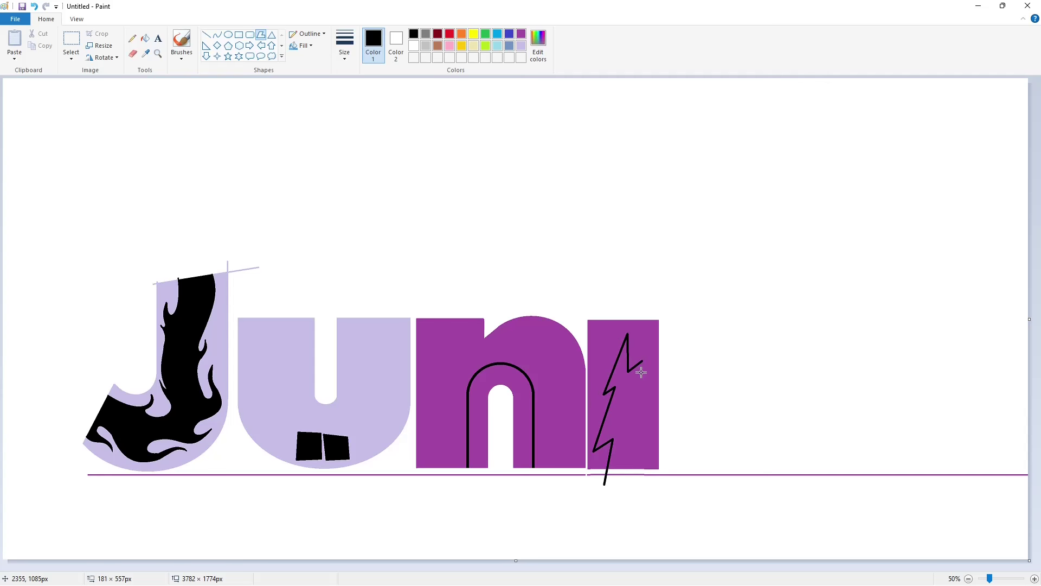
{"action": "left_click", "coordinate": [637, 412]}
{"action": "left_click", "coordinate": [654, 401]}
{"action": "left_click", "coordinate": [637, 446]}
{"action": "left_click", "coordinate": [647, 461]}
{"action": "double_click", "coordinate": [642, 482]}
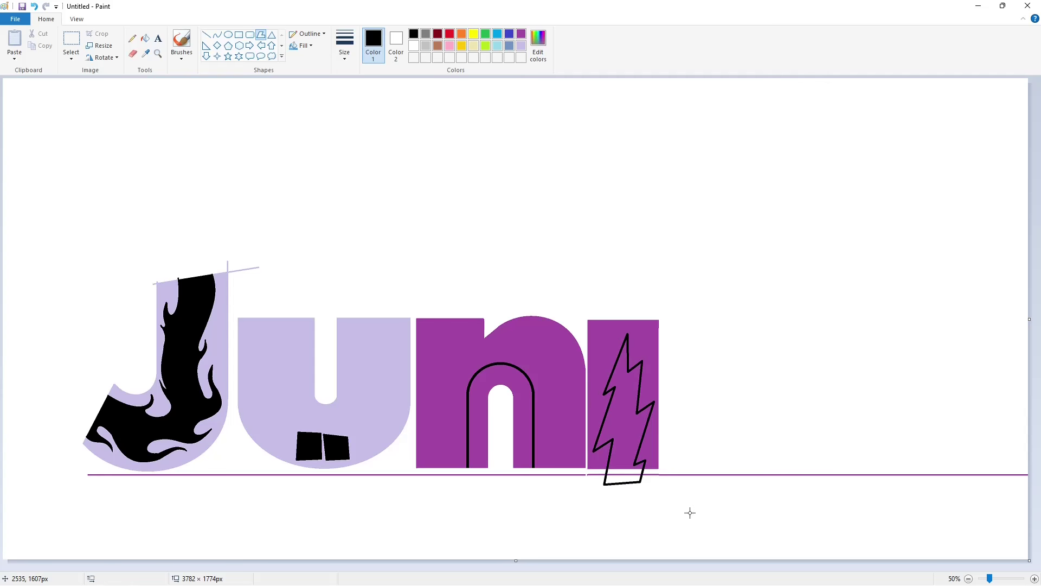
Set a thin dark red line for tracing around the lightning bolt on the i.
{"action": "left_click", "coordinate": [206, 35]}
{"action": "left_click", "coordinate": [351, 48]}
{"action": "left_click", "coordinate": [375, 115]}
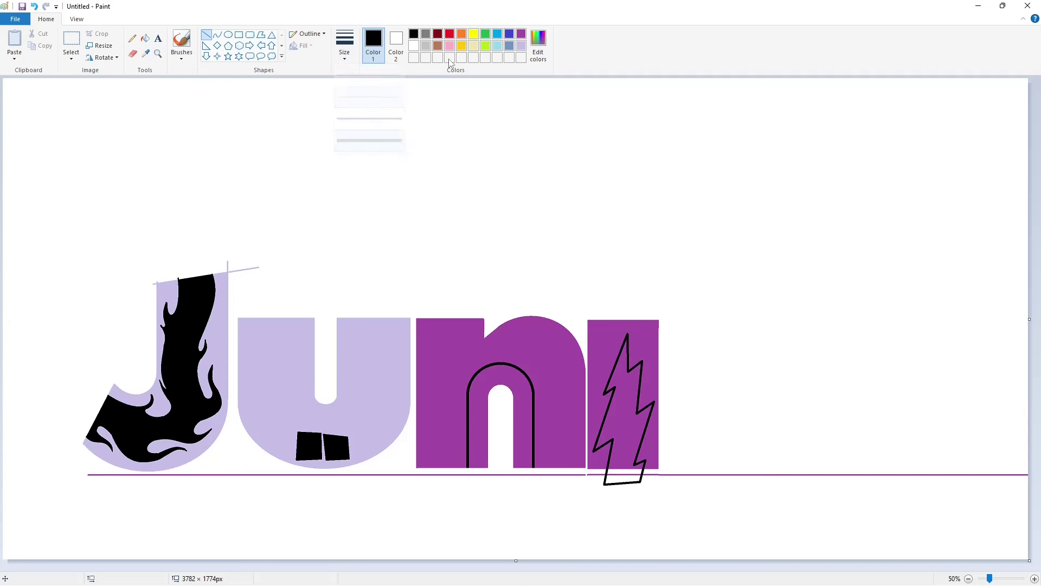
{"action": "left_click", "coordinate": [438, 33]}
{"action": "left_click", "coordinate": [1033, 578]}
{"action": "left_click_drag", "start_coordinate": [508, 567], "coordinate": [811, 567]}
{"action": "scroll", "coordinate": [616, 481], "scroll_direction": "down", "scroll_amount": 3}
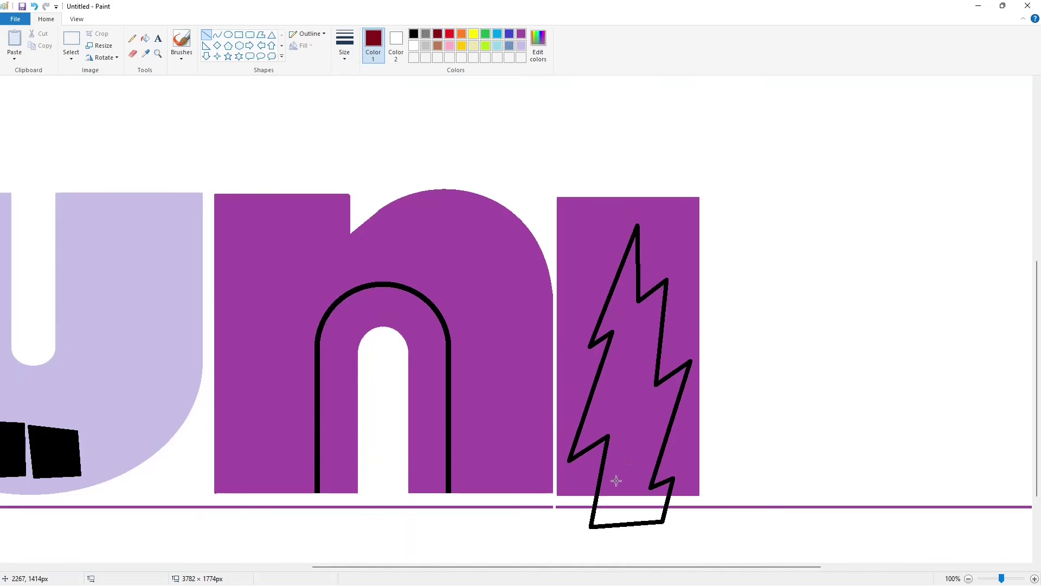
{"action": "left_click_drag", "start_coordinate": [588, 500], "coordinate": [599, 450]}
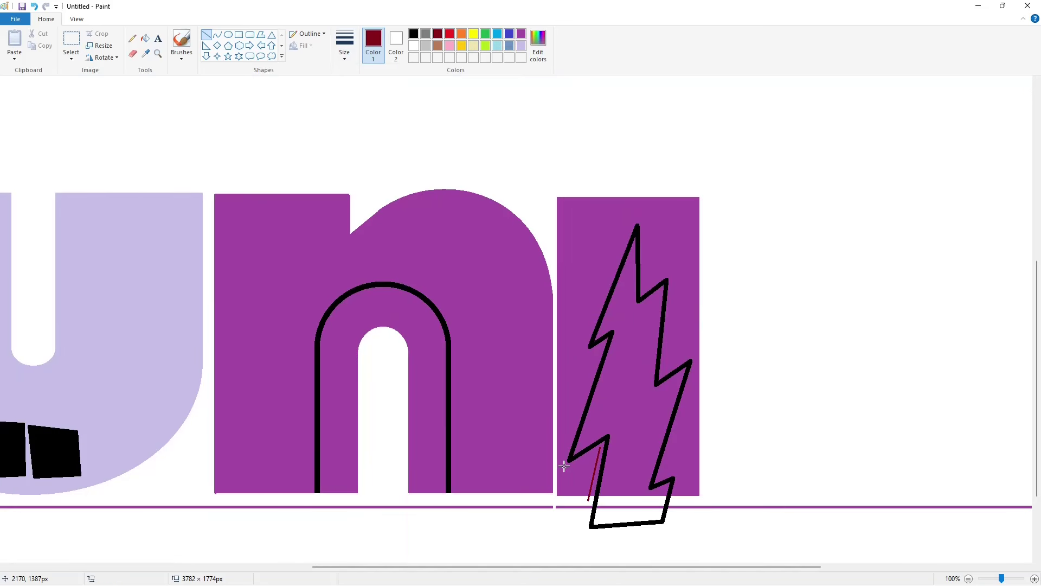
{"action": "key", "text": "ctrl+z"}
{"action": "left_click_drag", "start_coordinate": [589, 499], "coordinate": [601, 445]}
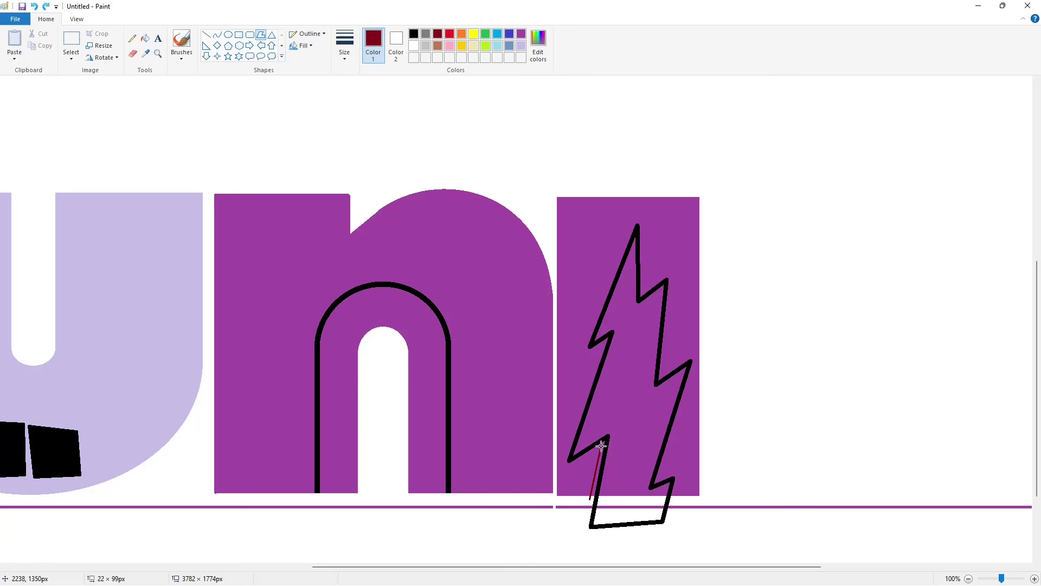
{"action": "left_click", "coordinate": [604, 343]}
{"action": "left_click", "coordinate": [602, 345]}
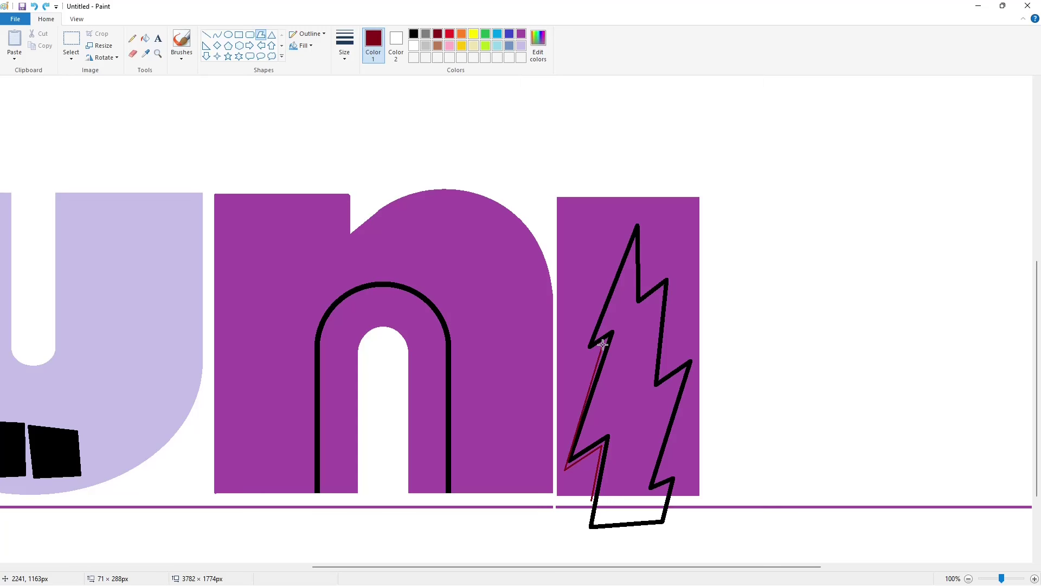
{"action": "left_click", "coordinate": [637, 217]}
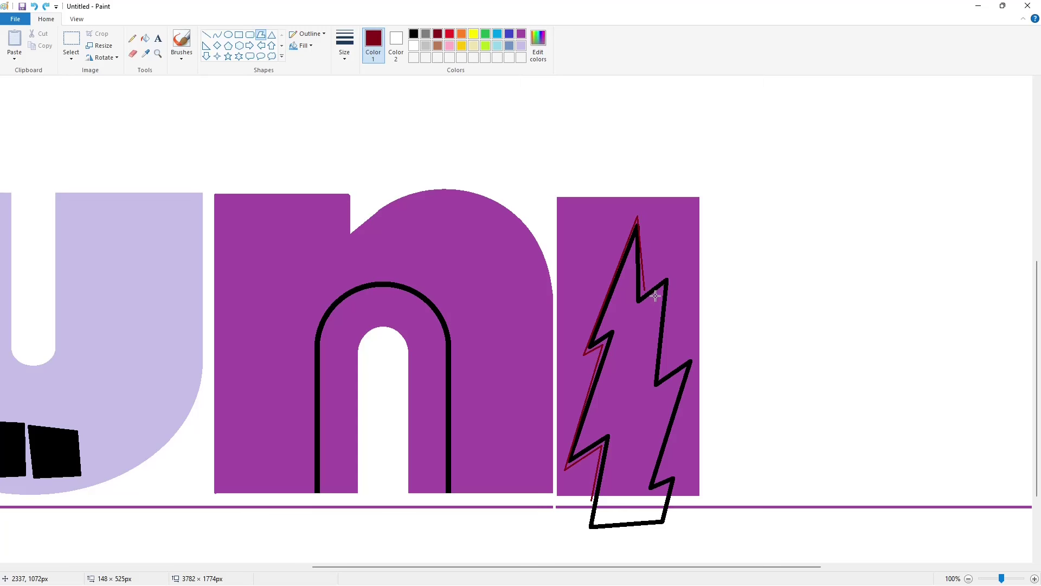
{"action": "key", "text": "ctrl+z"}
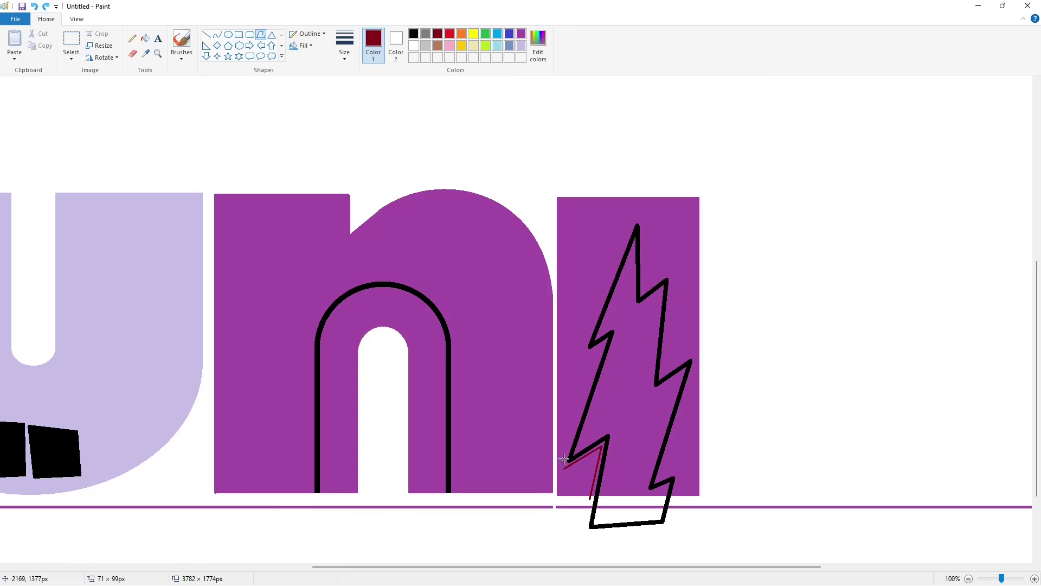
Trace a thin dark red polygon just outside the black lightning bolt, following its zigzags, and close it below the base line.
{"action": "left_click", "coordinate": [602, 344]}
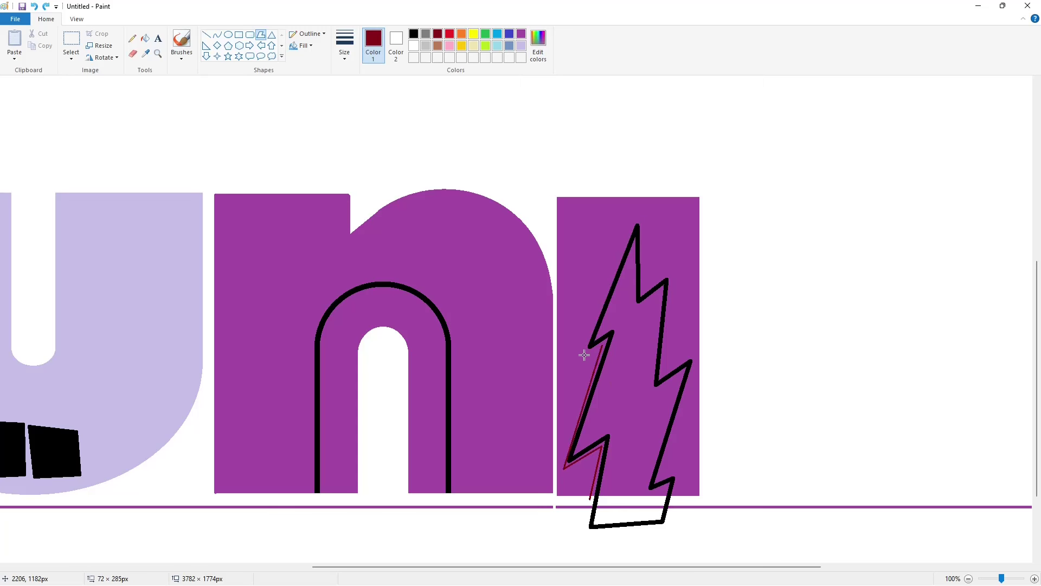
{"action": "left_click", "coordinate": [636, 214]}
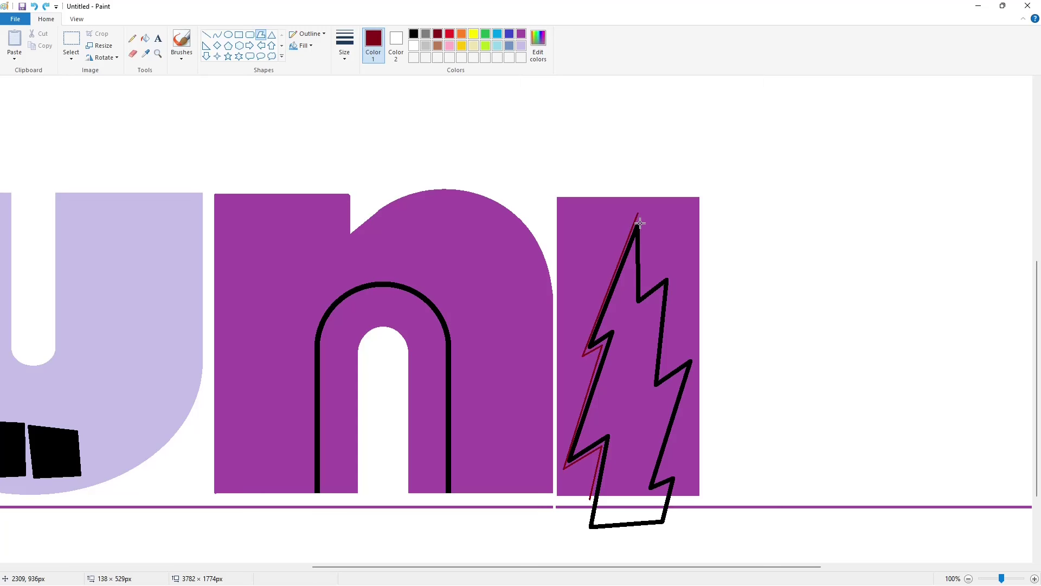
{"action": "left_click", "coordinate": [660, 371]}
{"action": "left_click", "coordinate": [661, 475]}
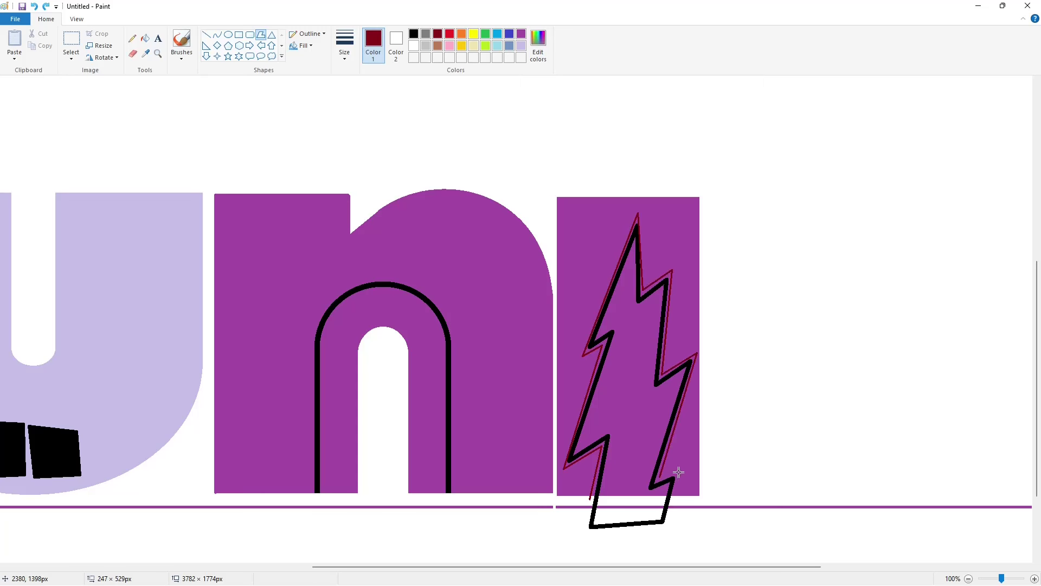
{"action": "double_click", "coordinate": [584, 539]}
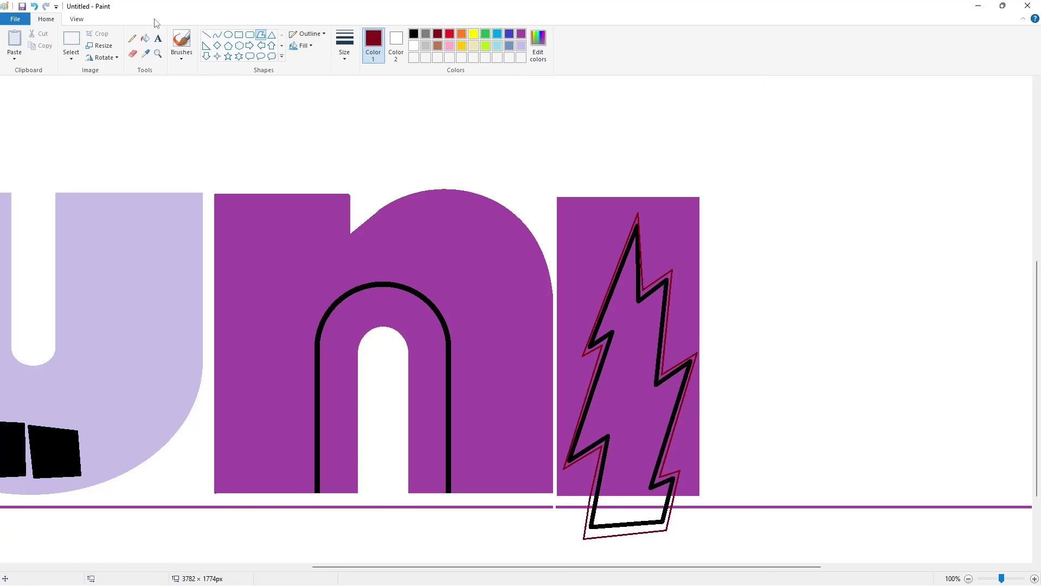
Fill the purple gaps between the black lightning bolt and its thin outer outline with dark red.
{"action": "left_click", "coordinate": [145, 38]}
{"action": "left_click", "coordinate": [672, 273]}
{"action": "left_click", "coordinate": [682, 383]}
{"action": "left_click", "coordinate": [603, 459]}
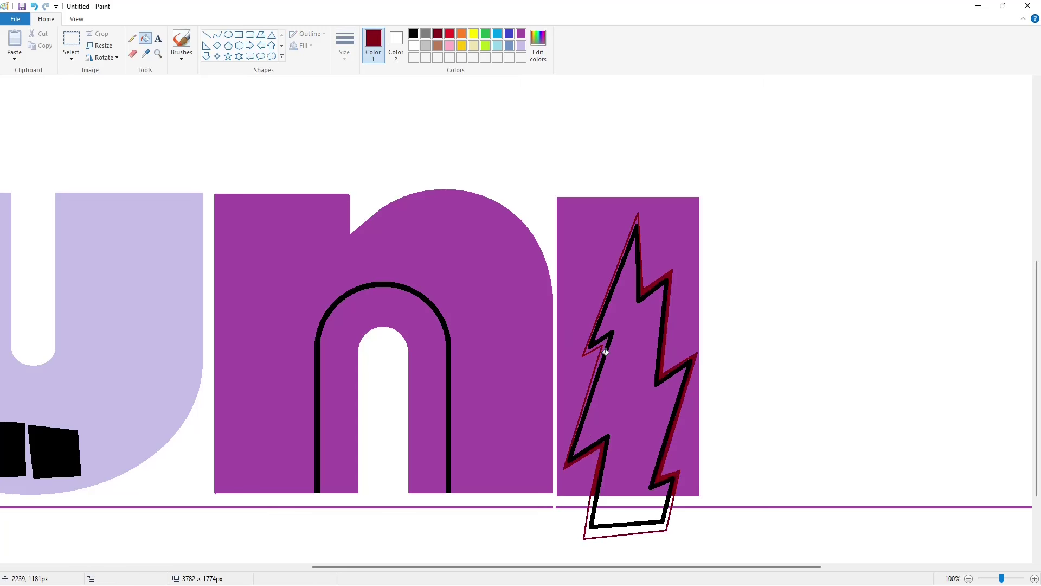
{"action": "left_click", "coordinate": [604, 351]}
Trim the lightning bolt level with the i's base, using a white horizontal line and white fills over the parts below it.
{"action": "left_click", "coordinate": [413, 47]}
{"action": "left_click", "coordinate": [206, 34]}
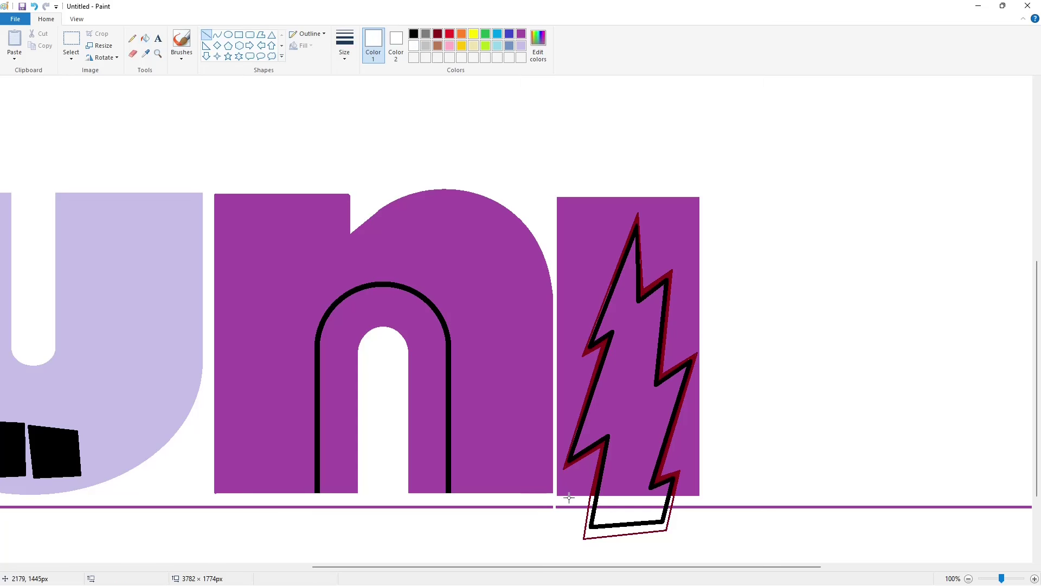
{"action": "left_click", "coordinate": [344, 46]}
{"action": "left_click", "coordinate": [370, 93]}
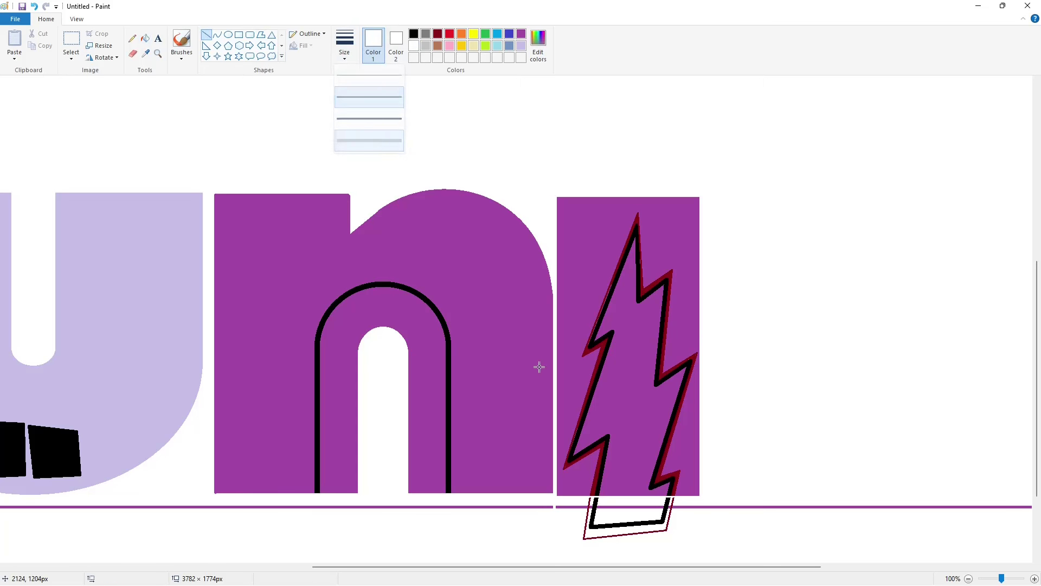
{"action": "left_click_drag", "start_coordinate": [501, 495], "coordinate": [738, 495]}
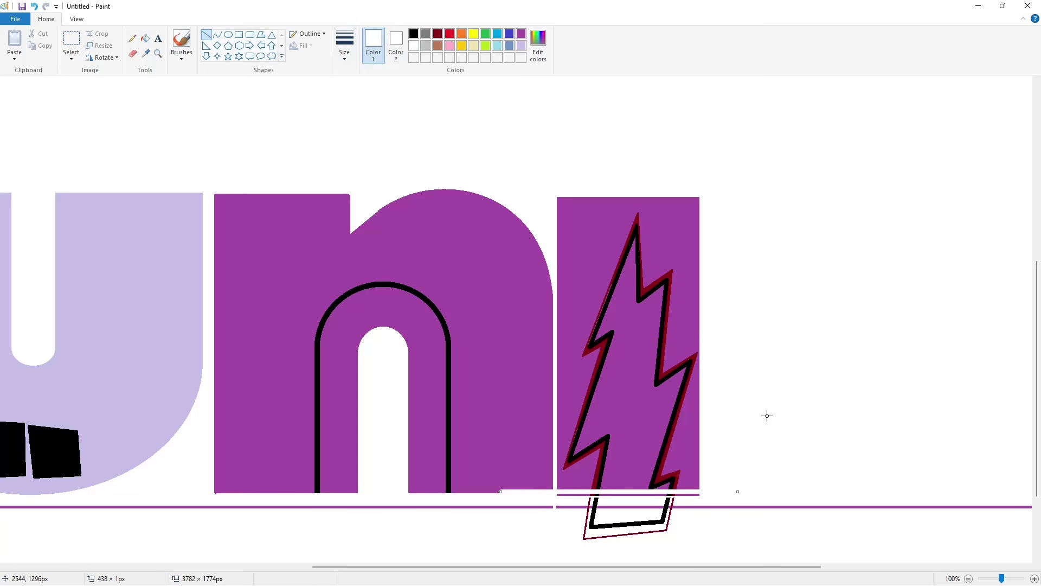
{"action": "left_click", "coordinate": [145, 38]}
{"action": "left_click", "coordinate": [668, 510]}
{"action": "left_click", "coordinate": [667, 527]}
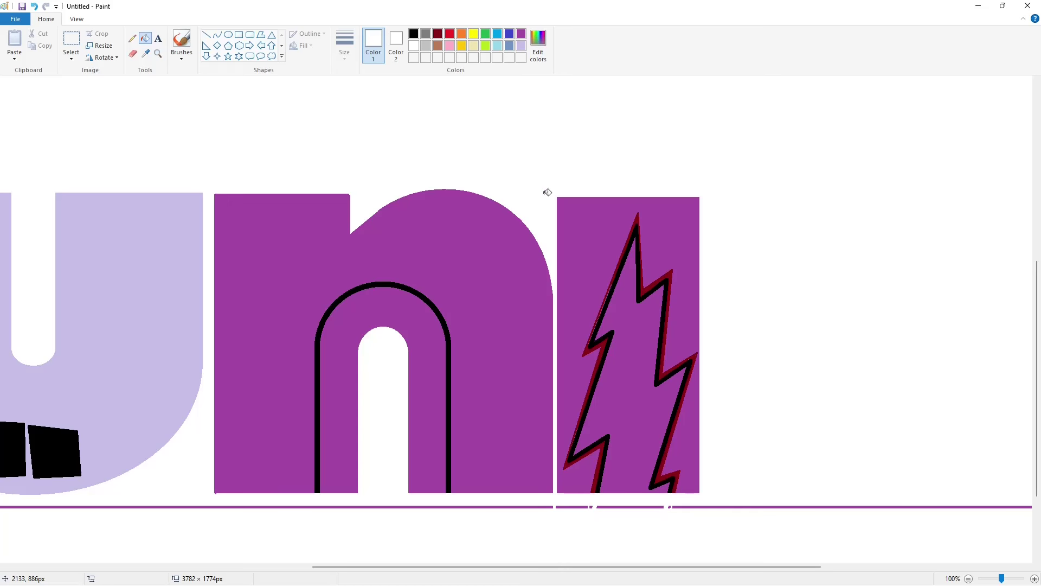
Draw two concentric black circle outlines above the i to form a ringed dot.
{"action": "left_click", "coordinate": [968, 579]}
{"action": "left_click", "coordinate": [228, 34]}
{"action": "left_click", "coordinate": [344, 47]}
{"action": "left_click", "coordinate": [370, 142]}
{"action": "left_click", "coordinate": [413, 33]}
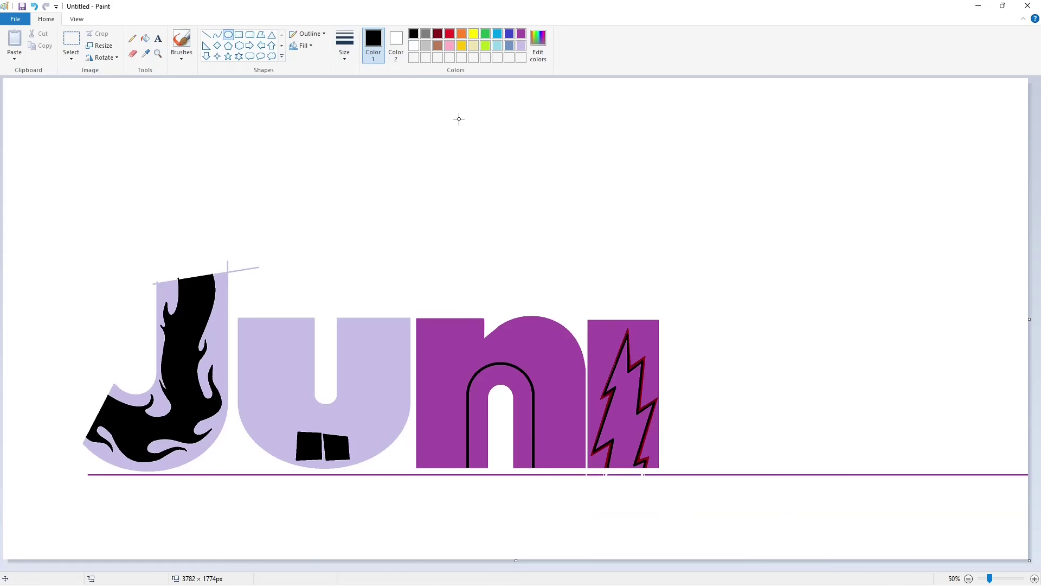
{"action": "mouse_move", "coordinate": [594, 257]}
{"action": "left_mouse_down"}
{"action": "mouse_move", "coordinate": [653, 319]}
{"action": "mouse_move", "coordinate": [623, 278]}
{"action": "left_mouse_up"}
{"action": "left_click", "coordinate": [344, 46]}
{"action": "left_click", "coordinate": [365, 97]}
{"action": "mouse_move", "coordinate": [624, 311]}
{"action": "left_mouse_down"}
{"action": "mouse_move", "coordinate": [618, 286]}
{"action": "mouse_move", "coordinate": [590, 291]}
{"action": "mouse_move", "coordinate": [639, 304]}
{"action": "mouse_move", "coordinate": [626, 286]}
{"action": "mouse_move", "coordinate": [627, 304]}
{"action": "mouse_move", "coordinate": [645, 299]}
{"action": "mouse_move", "coordinate": [600, 288]}
{"action": "left_mouse_up"}
{"action": "left_click", "coordinate": [581, 273]}
{"action": "left_click", "coordinate": [721, 324]}
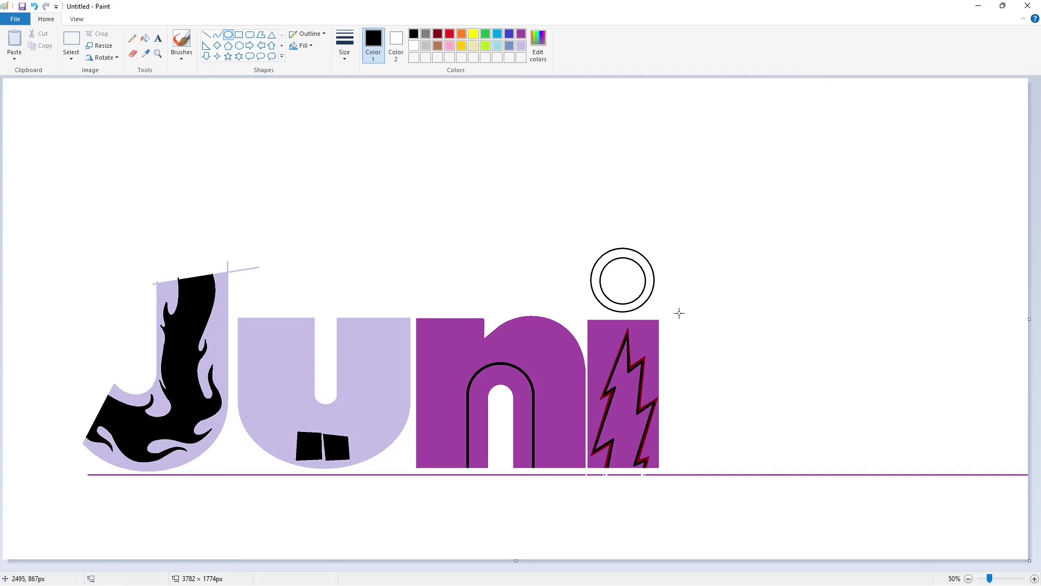
Draw a thick black oval beside the i for the o, stretched to about 649 × 559 px.
{"action": "left_click", "coordinate": [343, 55]}
{"action": "left_click", "coordinate": [364, 140]}
{"action": "mouse_move", "coordinate": [693, 339]}
{"action": "left_mouse_down"}
{"action": "mouse_move", "coordinate": [768, 426]}
{"action": "mouse_move", "coordinate": [817, 459]}
{"action": "left_mouse_up"}
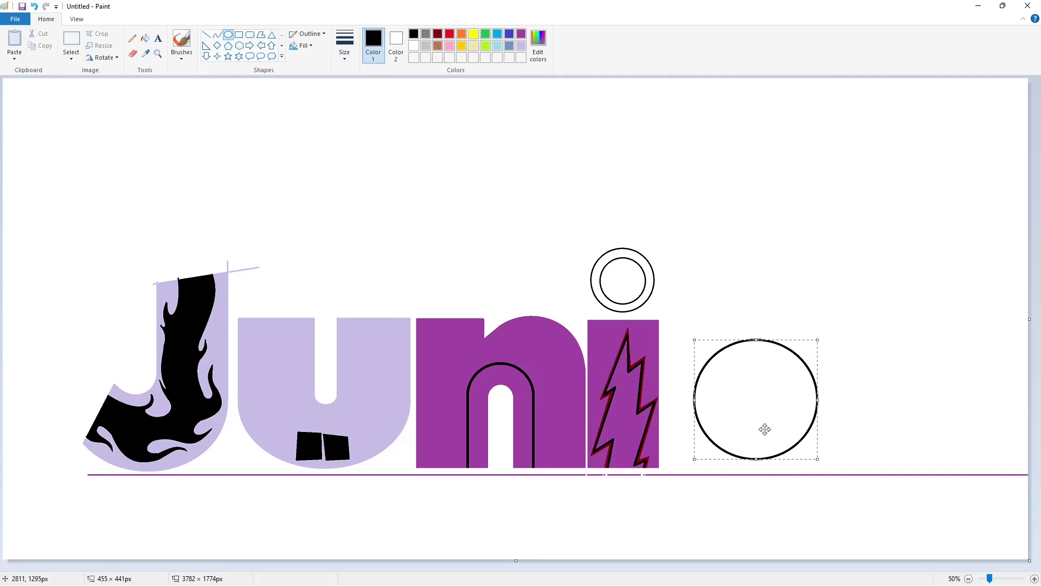
{"action": "mouse_move", "coordinate": [764, 428]}
{"action": "left_mouse_down"}
{"action": "mouse_move", "coordinate": [763, 407]}
{"action": "mouse_move", "coordinate": [768, 454]}
{"action": "left_mouse_up"}
{"action": "left_click_drag", "start_coordinate": [769, 412], "coordinate": [761, 411]}
{"action": "left_click_drag", "start_coordinate": [690, 391], "coordinate": [662, 404]}
{"action": "left_click_drag", "start_coordinate": [812, 391], "coordinate": [838, 400]}
{"action": "left_click_drag", "start_coordinate": [751, 466], "coordinate": [754, 467]}
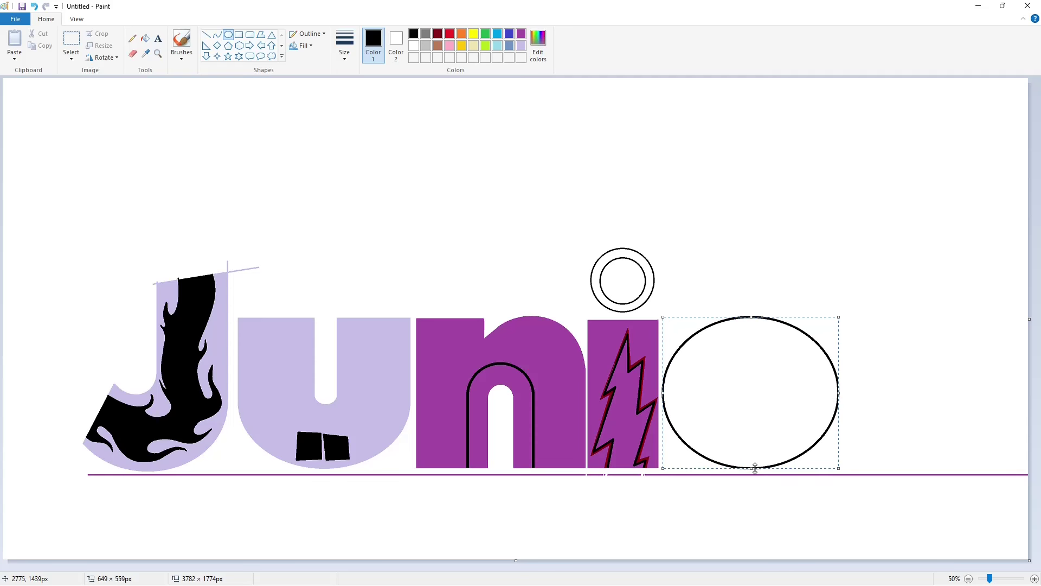
Narrow the large oval to about 625 px wide, centre it beside the i, and thicken its outline.
{"action": "left_click_drag", "start_coordinate": [839, 394], "coordinate": [833, 394]}
{"action": "key", "text": "Right"}
{"action": "key", "text": "Right"}
{"action": "key", "text": "Right"}
{"action": "key", "text": "Right"}
{"action": "key", "text": "Right"}
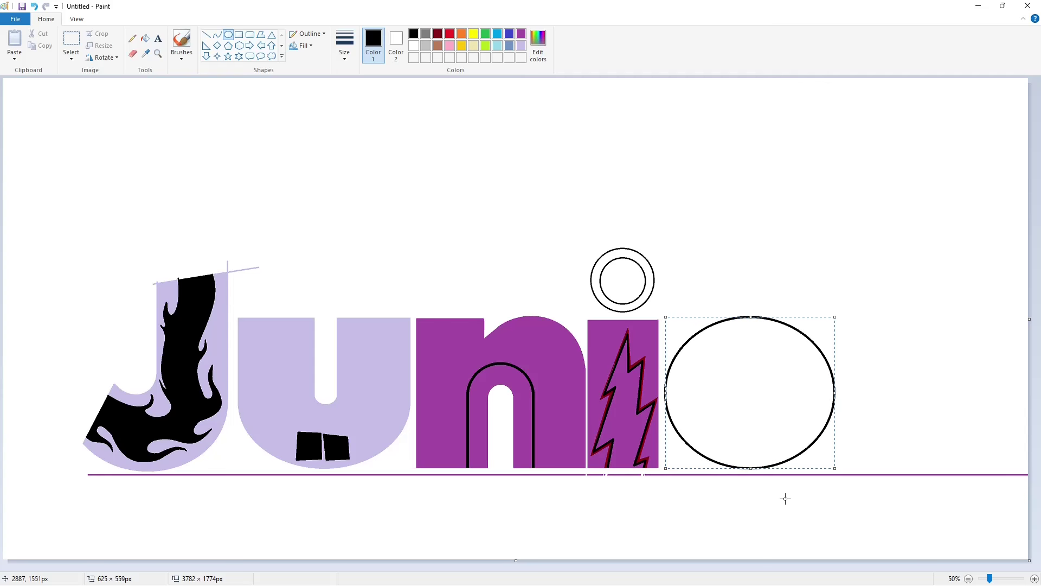
{"action": "key", "text": "ctrl+plus"}
{"action": "key", "text": "ctrl+plus"}
{"action": "key", "text": "ctrl+plus"}
{"action": "key", "text": "ctrl+plus"}
{"action": "left_click", "coordinate": [734, 538]}
Draw a thinner black oval of about 585 × 509 px just inside the o's thick outline.
{"action": "left_click", "coordinate": [347, 52]}
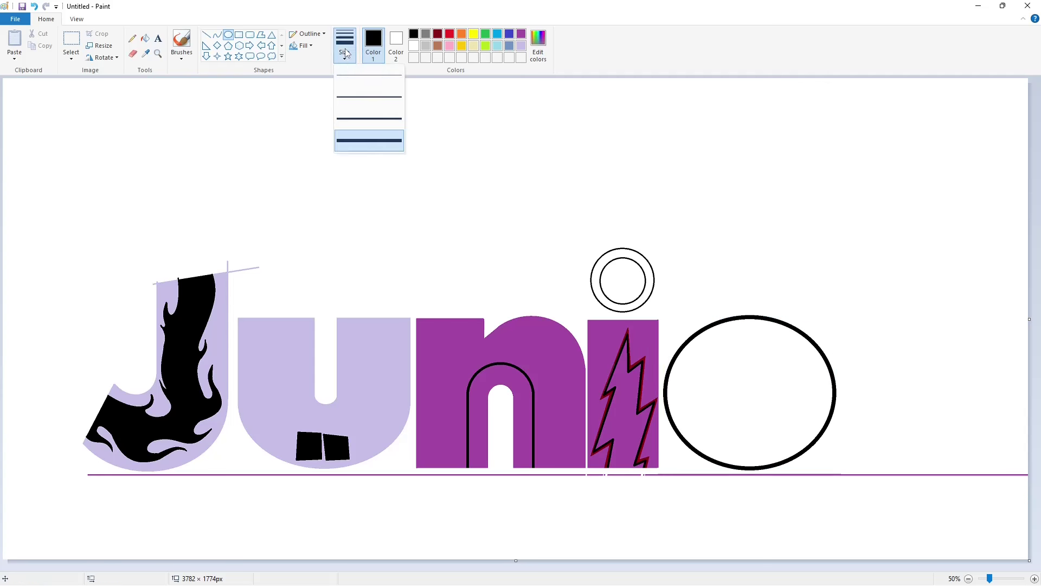
{"action": "left_click", "coordinate": [365, 116]}
{"action": "mouse_move", "coordinate": [709, 353]}
{"action": "left_mouse_down"}
{"action": "mouse_move", "coordinate": [781, 430]}
{"action": "mouse_move", "coordinate": [744, 380]}
{"action": "mouse_move", "coordinate": [752, 461]}
{"action": "left_mouse_up"}
{"action": "left_click_drag", "start_coordinate": [716, 392], "coordinate": [672, 404]}
{"action": "left_click_drag", "start_coordinate": [788, 393], "coordinate": [829, 408]}
{"action": "key", "text": "Down"}
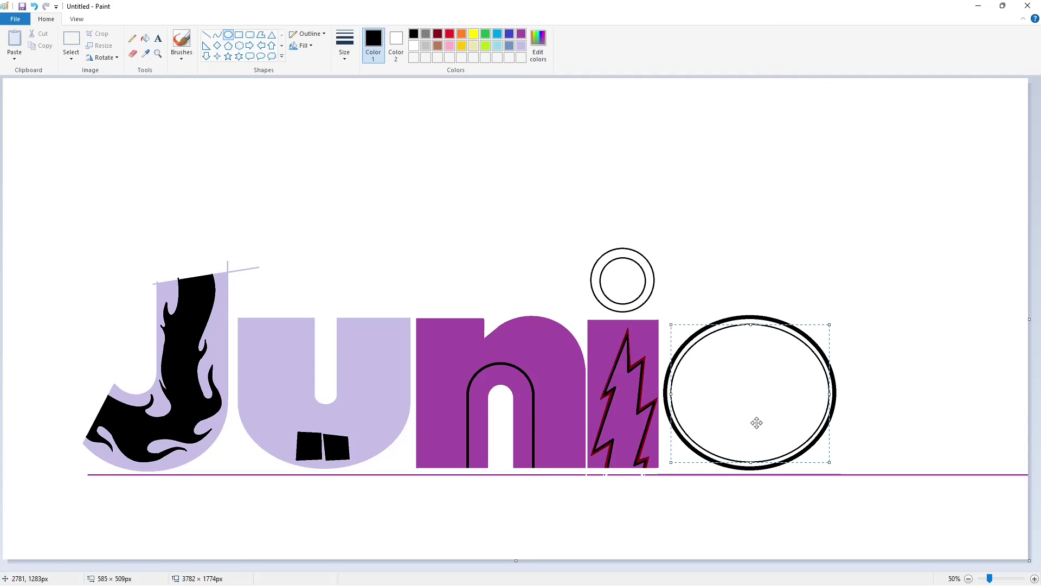
{"action": "left_click", "coordinate": [876, 403]}
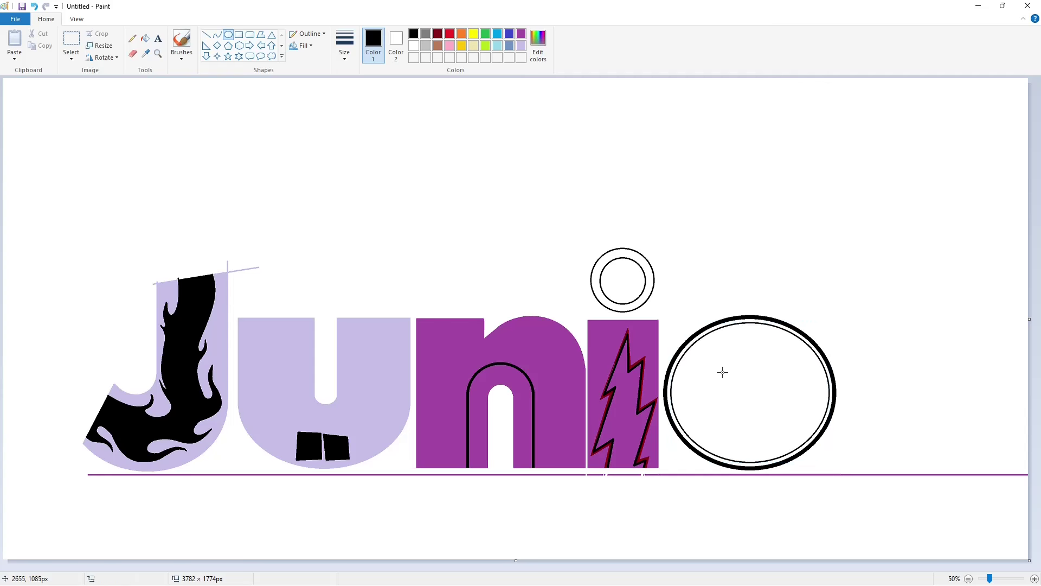
Draw two small, closely spaced concentric black circles in the centre of the o.
{"action": "mouse_move", "coordinate": [722, 372]}
{"action": "left_mouse_down"}
{"action": "mouse_move", "coordinate": [790, 432]}
{"action": "mouse_move", "coordinate": [767, 422]}
{"action": "left_mouse_up"}
{"action": "left_click_drag", "start_coordinate": [721, 392], "coordinate": [725, 392]}
{"action": "mouse_move", "coordinate": [789, 392]}
{"action": "left_mouse_down"}
{"action": "mouse_move", "coordinate": [776, 413]}
{"action": "mouse_move", "coordinate": [754, 385]}
{"action": "mouse_move", "coordinate": [758, 419]}
{"action": "mouse_move", "coordinate": [779, 393]}
{"action": "mouse_move", "coordinate": [730, 396]}
{"action": "left_mouse_up"}
{"action": "left_click", "coordinate": [818, 418]}
{"action": "left_click", "coordinate": [812, 431]}
Draw a black circle of about 353 × 343 px around the o's two central circles.
{"action": "left_click_drag", "start_coordinate": [709, 349], "coordinate": [802, 440]}
{"action": "left_click_drag", "start_coordinate": [770, 415], "coordinate": [765, 412]}
{"action": "left_click_drag", "start_coordinate": [798, 346], "coordinate": [802, 344]}
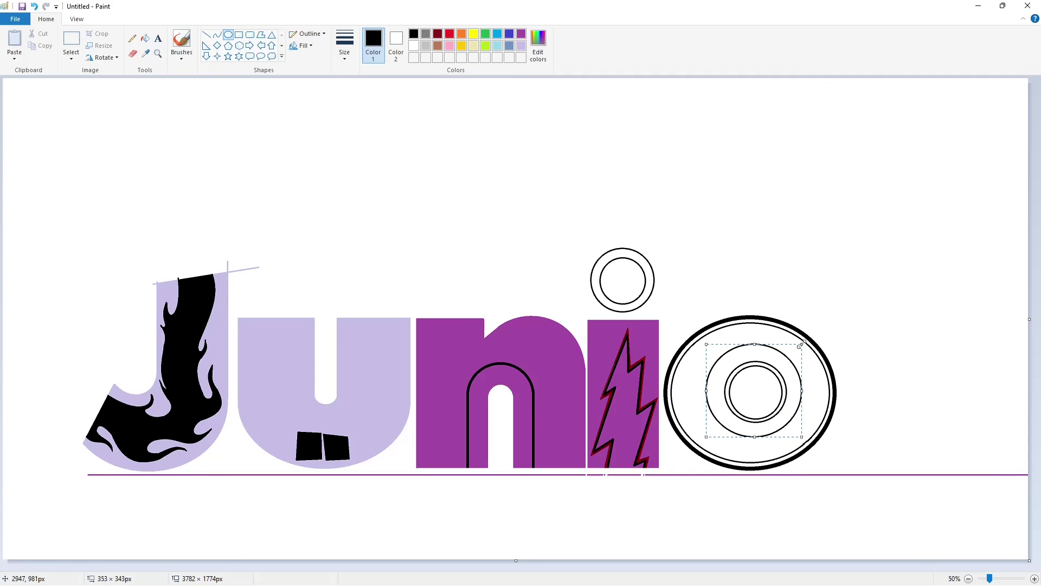
{"action": "left_click_drag", "start_coordinate": [787, 380], "coordinate": [787, 381]}
{"action": "left_click", "coordinate": [794, 443]}
Draw a tall black-outlined rectangle beside the o as the stem of the r.
{"action": "left_click", "coordinate": [239, 36]}
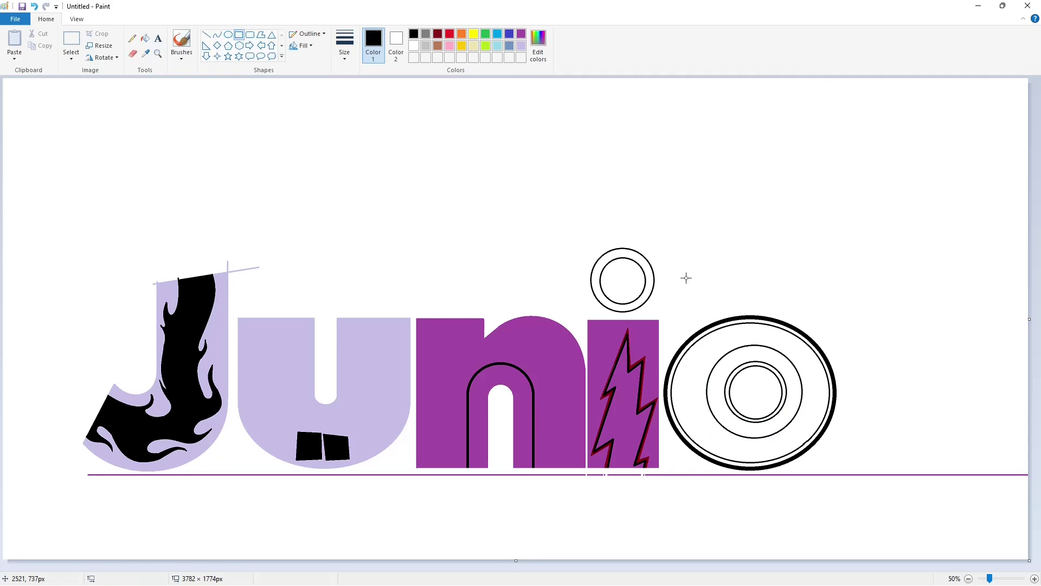
{"action": "left_click_drag", "start_coordinate": [854, 321], "coordinate": [919, 463]}
{"action": "left_click", "coordinate": [964, 420]}
Outline the r's arm with a rising upper curve, a vertical end line and a concave lower curve joining the stem.
{"action": "left_click", "coordinate": [217, 34]}
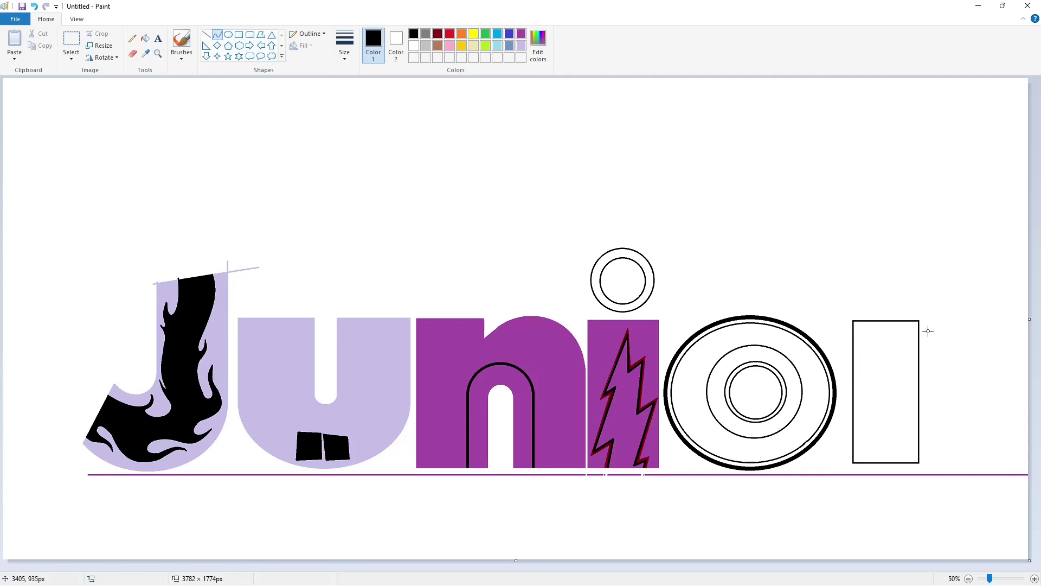
{"action": "mouse_move", "coordinate": [916, 353]}
{"action": "left_mouse_down"}
{"action": "mouse_move", "coordinate": [968, 316]}
{"action": "mouse_move", "coordinate": [927, 333]}
{"action": "left_mouse_up"}
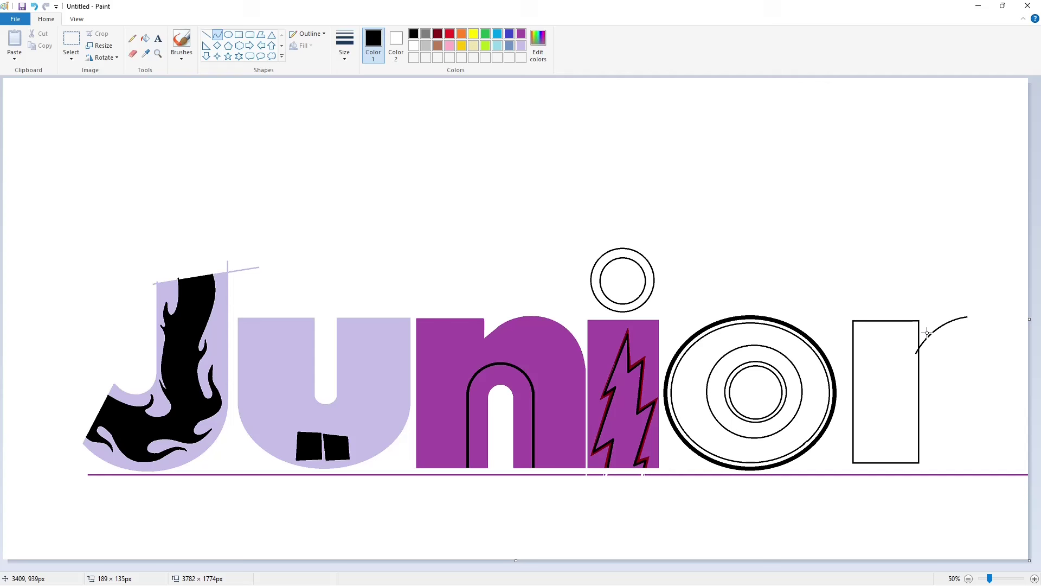
{"action": "left_click", "coordinate": [206, 35]}
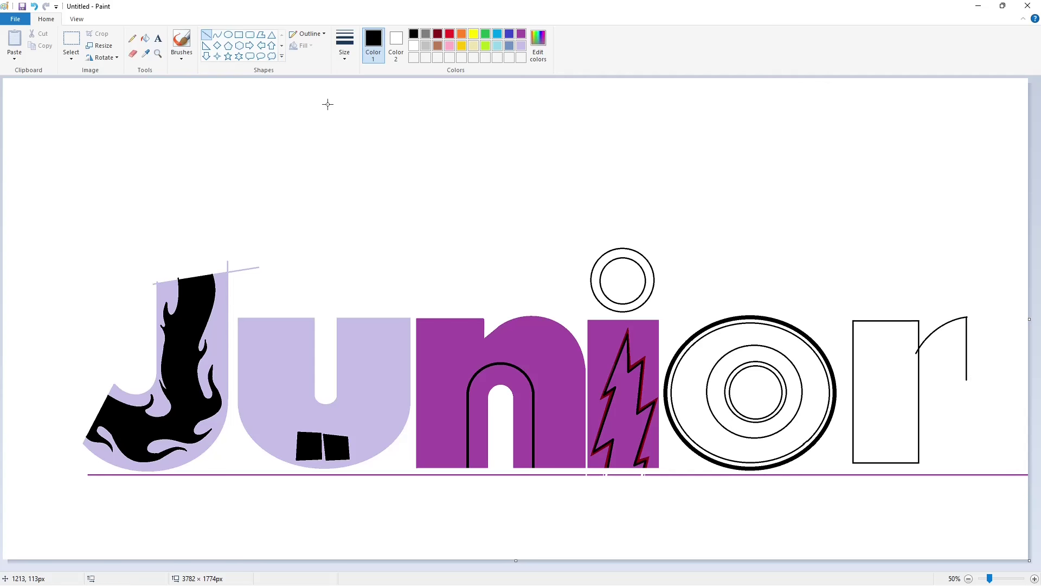
{"action": "left_click", "coordinate": [217, 35]}
{"action": "left_click_drag", "start_coordinate": [967, 380], "coordinate": [918, 417]}
{"action": "left_click_drag", "start_coordinate": [942, 384], "coordinate": [947, 366]}
{"action": "left_click_drag", "start_coordinate": [917, 386], "coordinate": [914, 386]}
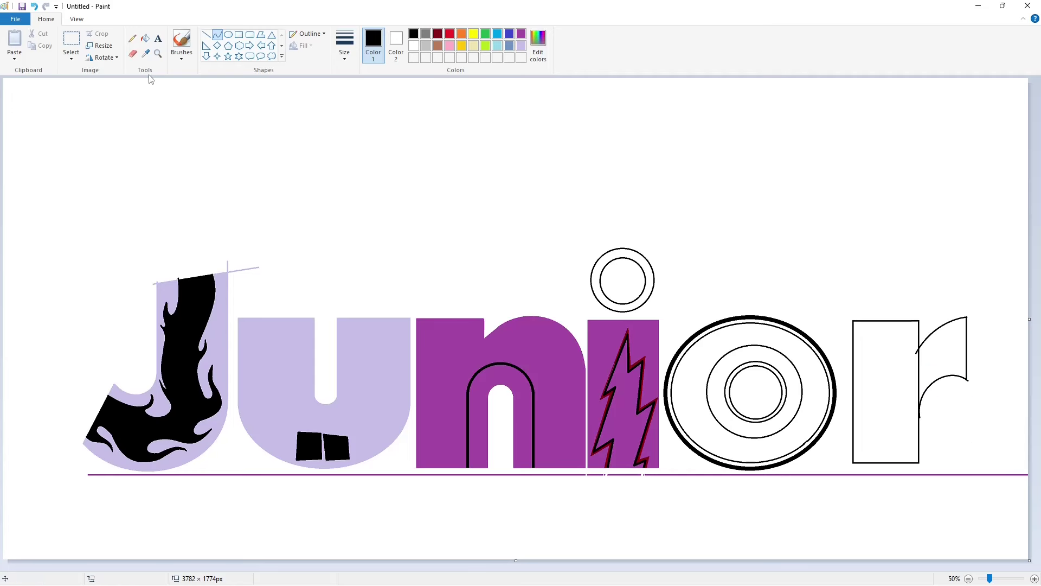
Fill the stem and the arm of the r with black.
{"action": "left_click", "coordinate": [145, 38]}
{"action": "left_click", "coordinate": [885, 390]}
{"action": "left_click", "coordinate": [934, 360]}
Trim the stray outline ends at the r's arm tip and inner curve with white vertical lines.
{"action": "left_click", "coordinate": [1035, 579]}
{"action": "mouse_move", "coordinate": [459, 567]}
{"action": "left_mouse_down"}
{"action": "mouse_move", "coordinate": [802, 521]}
{"action": "mouse_move", "coordinate": [455, 564]}
{"action": "mouse_move", "coordinate": [960, 564]}
{"action": "left_mouse_up"}
{"action": "scroll", "coordinate": [864, 437], "scroll_direction": "down", "scroll_amount": 3}
{"action": "left_click", "coordinate": [206, 34]}
{"action": "left_click", "coordinate": [345, 44]}
{"action": "left_click", "coordinate": [370, 124]}
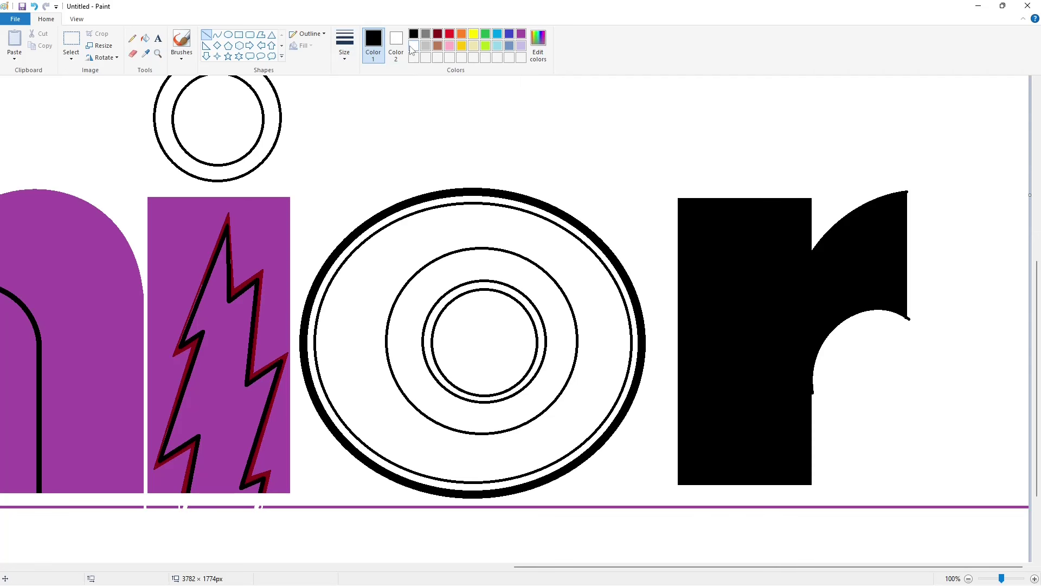
{"action": "left_click", "coordinate": [414, 46]}
{"action": "left_click_drag", "start_coordinate": [906, 177], "coordinate": [906, 357]}
{"action": "key", "text": "Right"}
{"action": "key", "text": "Right"}
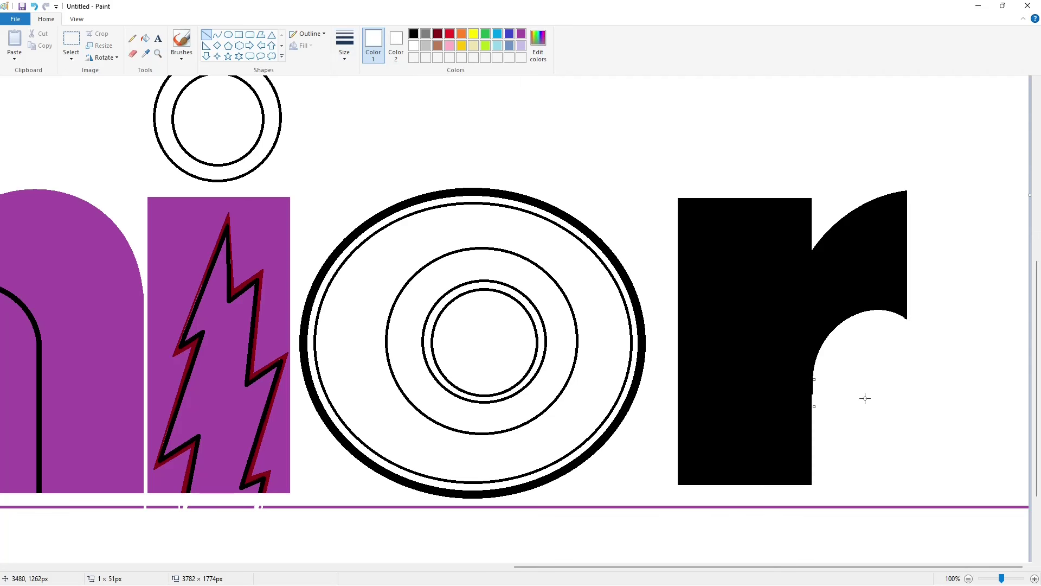
Straighten the r stem's inner edge with a black vertical line and trim its overhang below the base with white.
{"action": "left_click", "coordinate": [413, 33]}
{"action": "left_click_drag", "start_coordinate": [811, 383], "coordinate": [811, 490]}
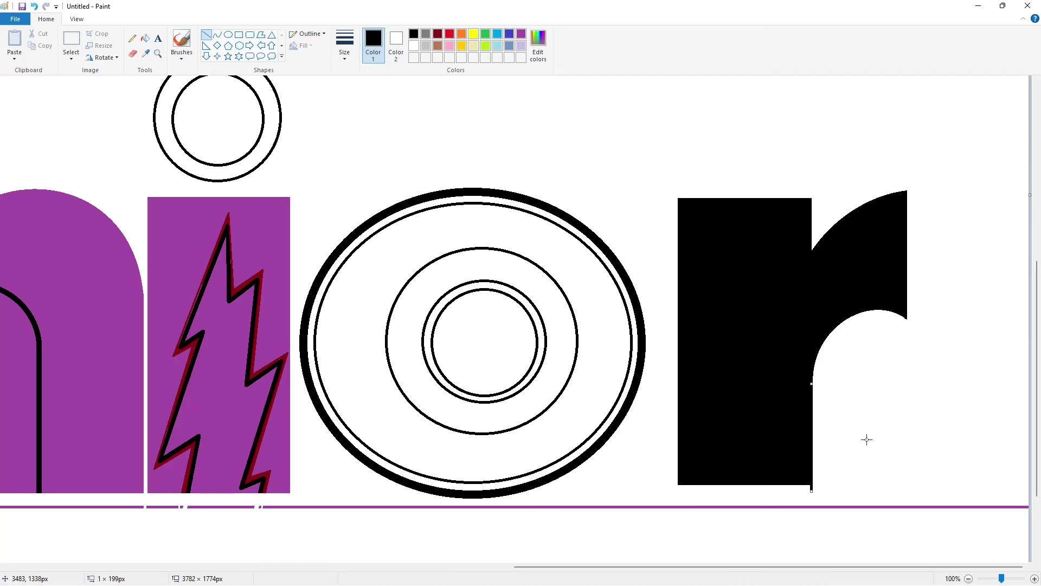
{"action": "left_click", "coordinate": [414, 47]}
{"action": "left_click", "coordinate": [145, 38]}
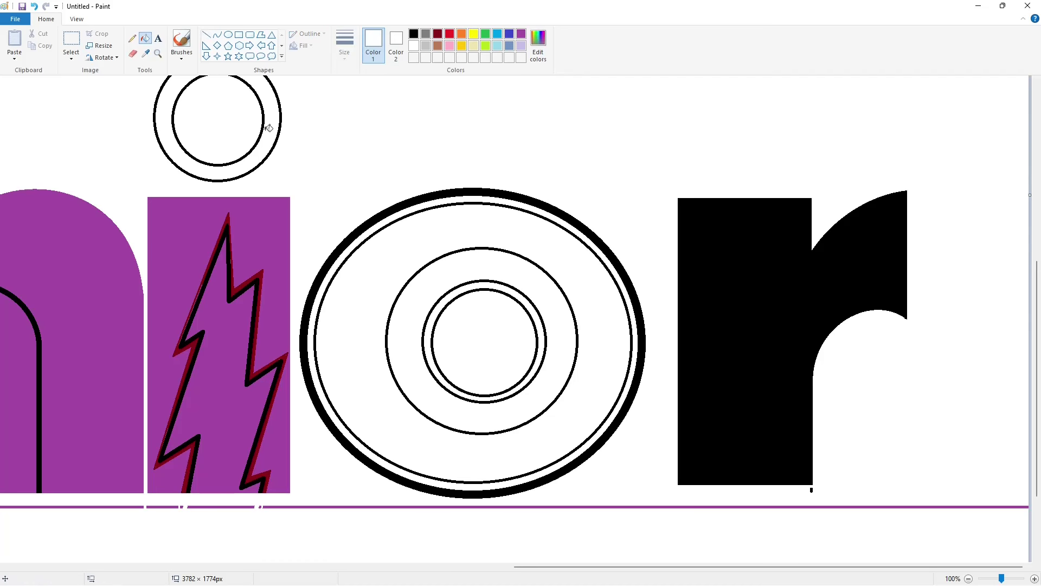
Draw thin black offset lines around the r's stem, along its outer side, across its top and down into the notch.
{"action": "left_click", "coordinate": [969, 578]}
{"action": "left_click", "coordinate": [206, 35]}
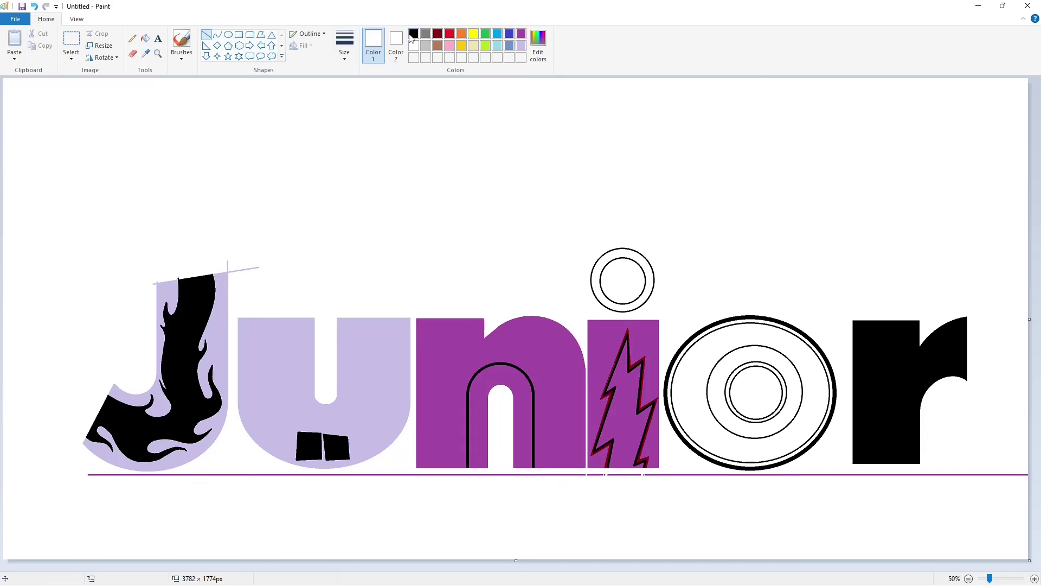
{"action": "left_click", "coordinate": [414, 34]}
{"action": "left_click_drag", "start_coordinate": [844, 315], "coordinate": [844, 415]}
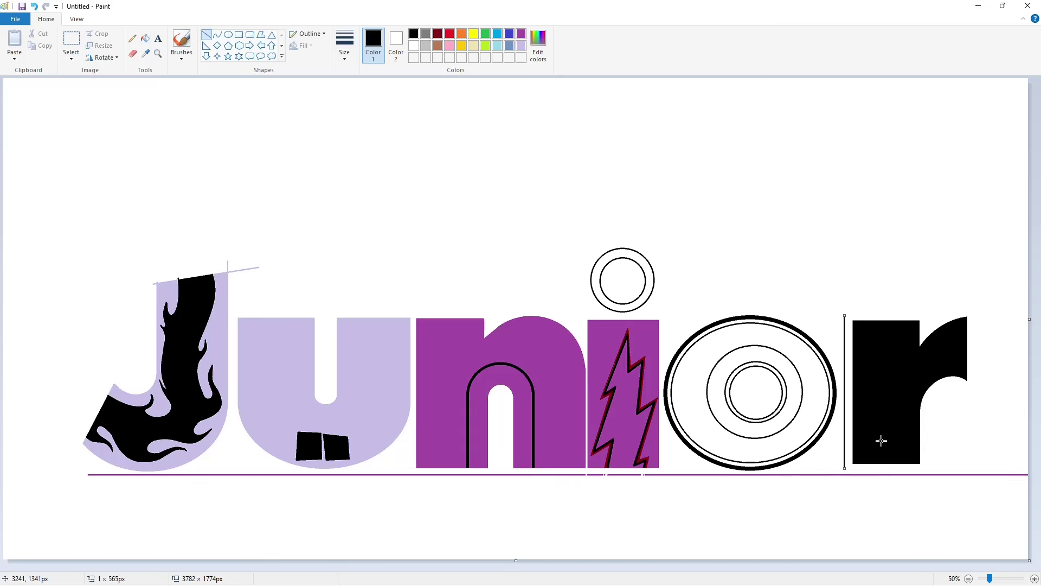
{"action": "key", "text": "Right"}
{"action": "key", "text": "Right"}
{"action": "key", "text": "Right"}
{"action": "key", "text": "Right"}
{"action": "key", "text": "Right"}
{"action": "left_click", "coordinate": [807, 356]}
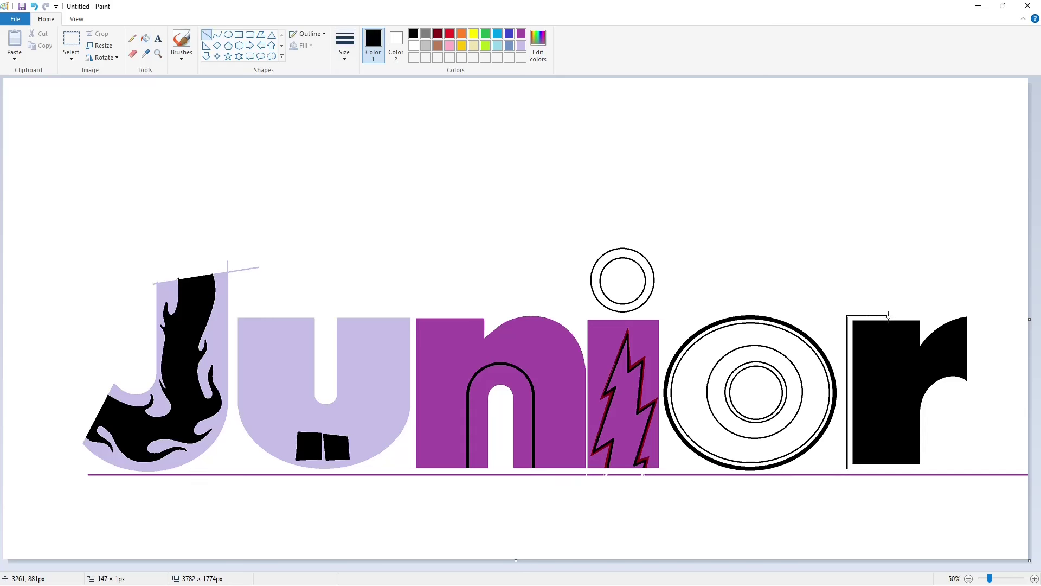
{"action": "left_click", "coordinate": [900, 406]}
Extend the r's outer outline with a curve above the arm and a vertical line past the arm's end.
{"action": "left_click", "coordinate": [216, 34]}
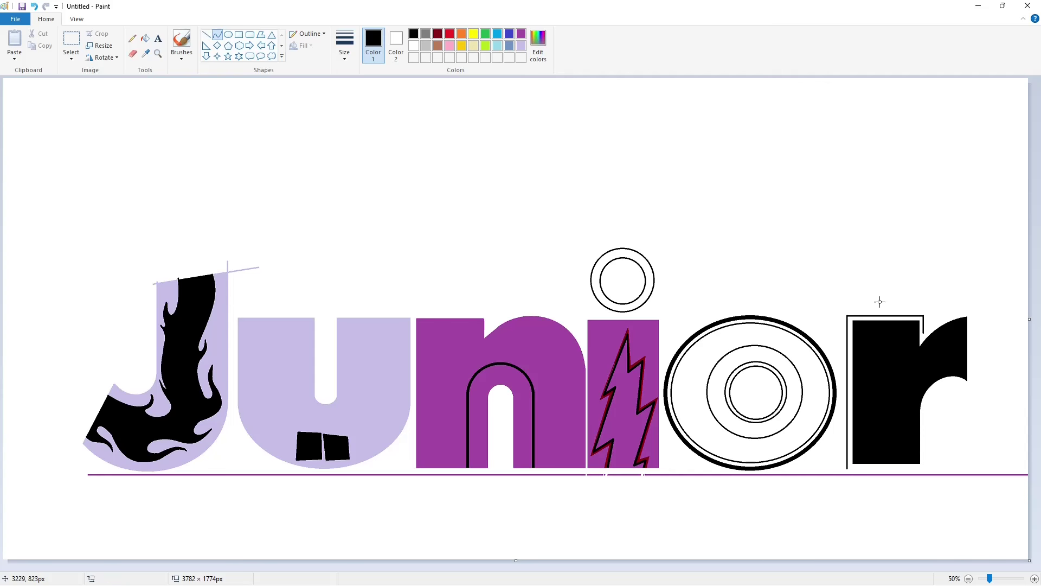
{"action": "left_click_drag", "start_coordinate": [922, 332], "coordinate": [947, 308]}
{"action": "left_click", "coordinate": [946, 310]}
{"action": "key", "text": "ctrl+z"}
{"action": "left_click", "coordinate": [951, 310]}
{"action": "key", "text": "ctrl+z"}
{"action": "left_click", "coordinate": [953, 309]}
{"action": "left_click", "coordinate": [206, 34]}
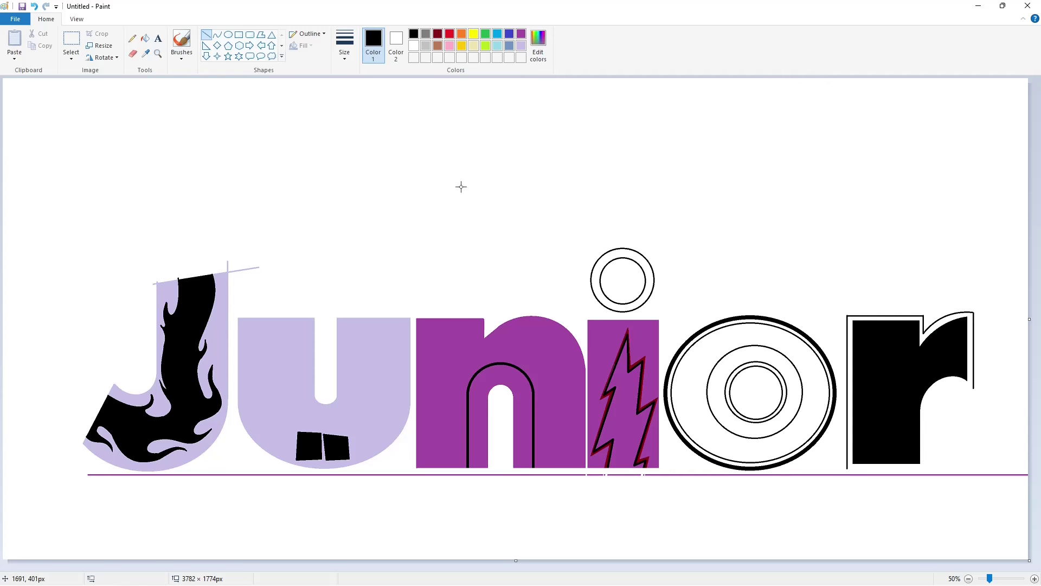
Draw a black offset curve beneath the r's arm, running from the end line toward the stem.
{"action": "left_click", "coordinate": [217, 35]}
{"action": "left_click_drag", "start_coordinate": [933, 404], "coordinate": [949, 374]}
{"action": "left_click_drag", "start_coordinate": [931, 384], "coordinate": [928, 384]}
{"action": "left_click", "coordinate": [810, 382]}
Close the r's outer outline with a vertical line beside the stem and a horizontal line beneath the base.
{"action": "left_click", "coordinate": [1035, 578]}
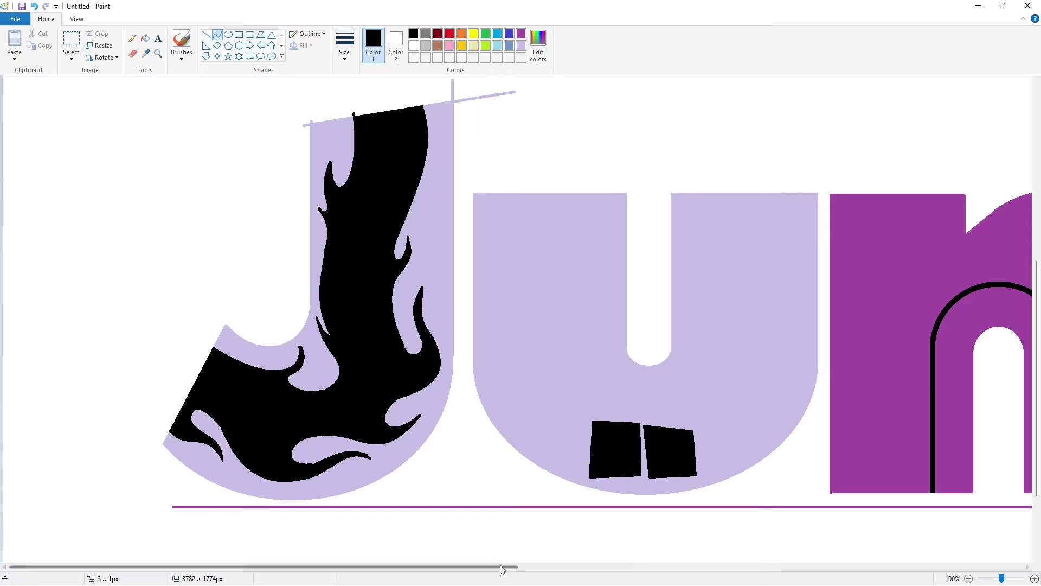
{"action": "left_click_drag", "start_coordinate": [499, 567], "coordinate": [973, 567]}
{"action": "left_click", "coordinate": [206, 35]}
{"action": "left_click_drag", "start_coordinate": [890, 389], "coordinate": [890, 495]}
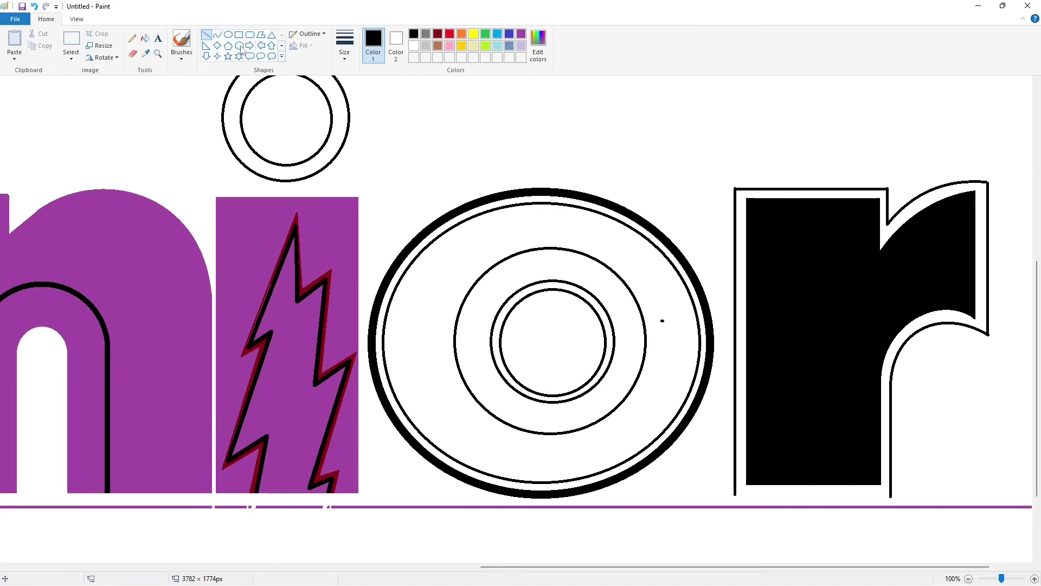
{"action": "left_click_drag", "start_coordinate": [734, 495], "coordinate": [887, 492]}
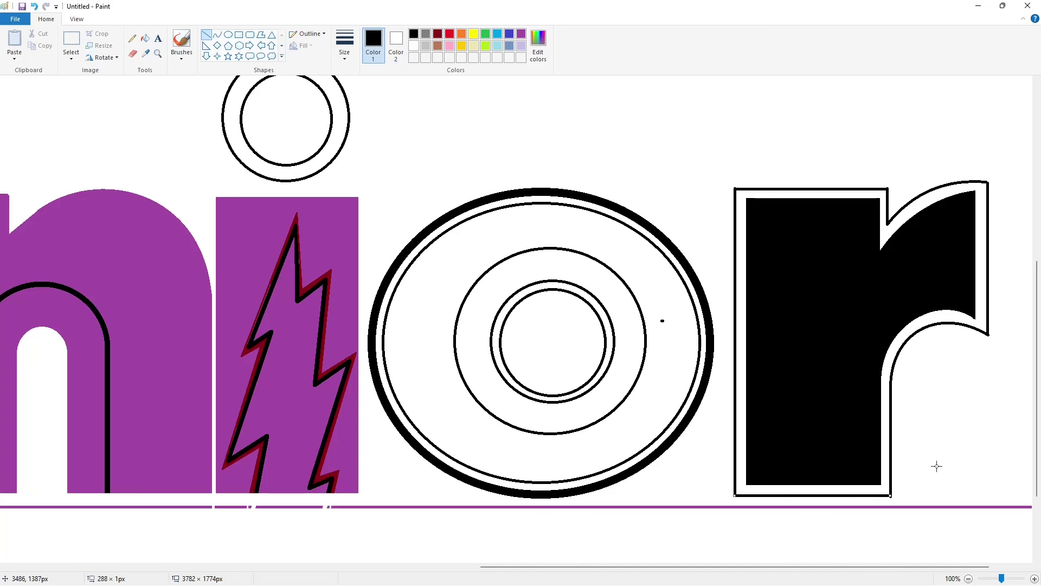
{"action": "left_click", "coordinate": [937, 465]}
Erase the stray black mark inside the o with a white fill.
{"action": "left_click", "coordinate": [417, 45]}
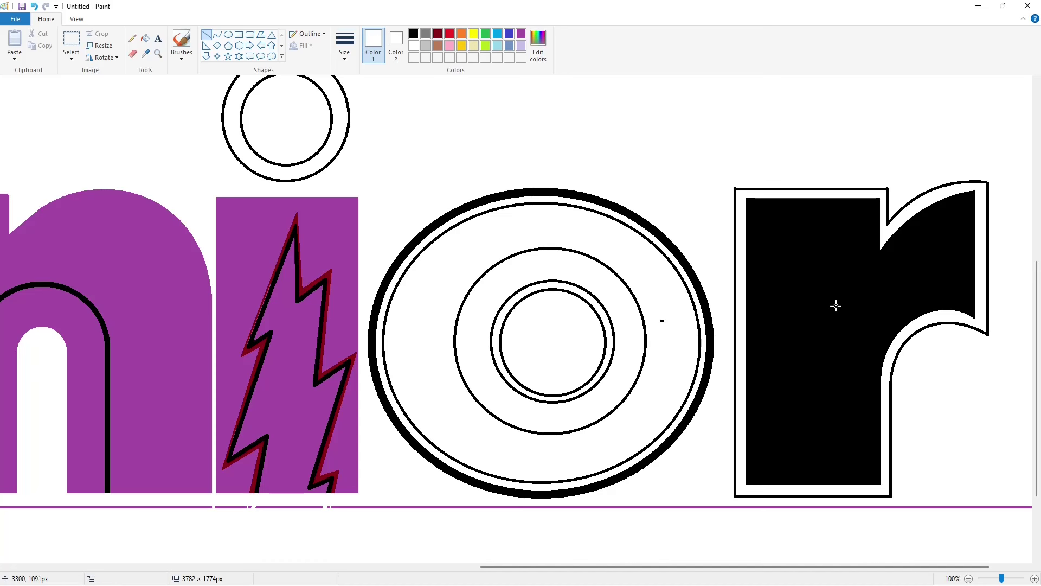
{"action": "key", "text": "Down"}
{"action": "key", "text": "Down"}
{"action": "key", "text": "Down"}
{"action": "key", "text": "Down"}
{"action": "key", "text": "Down"}
{"action": "key", "text": "Up"}
{"action": "key", "text": "Up"}
{"action": "key", "text": "Up"}
{"action": "key", "text": "Up"}
{"action": "key", "text": "Up"}
{"action": "key", "text": "Up"}
{"action": "left_click", "coordinate": [145, 38]}
{"action": "left_click", "coordinate": [662, 321]}
{"action": "scroll", "coordinate": [915, 489], "scroll_direction": "down", "scroll_amount": 1}
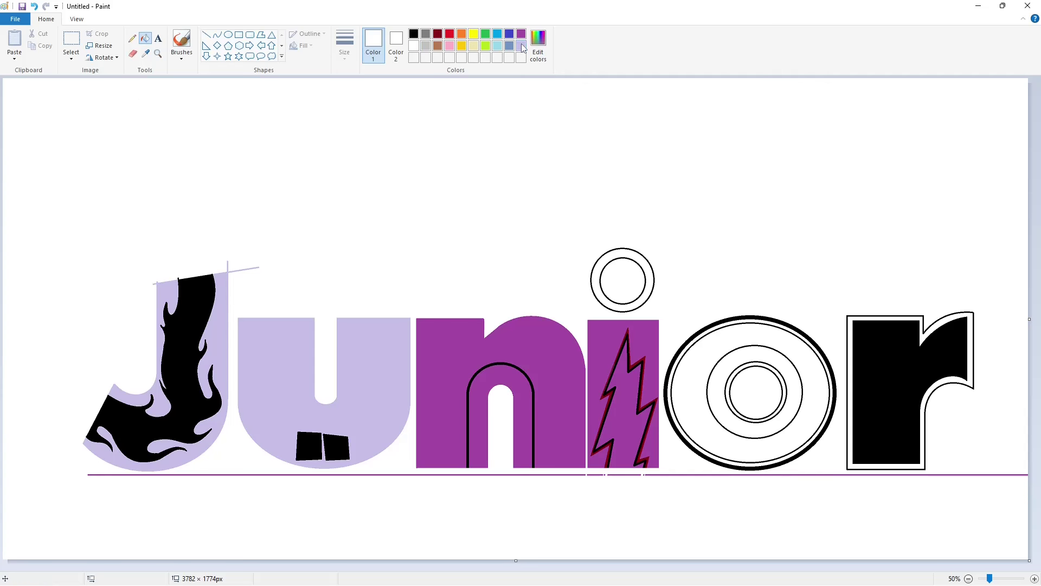
Recolor the n and the i lavender, including the areas inside the arch and the lightning bolt.
{"action": "left_click", "coordinate": [521, 46]}
{"action": "left_click", "coordinate": [444, 379]}
{"action": "left_click", "coordinate": [477, 423]}
{"action": "left_click", "coordinate": [591, 347]}
{"action": "left_click", "coordinate": [624, 389]}
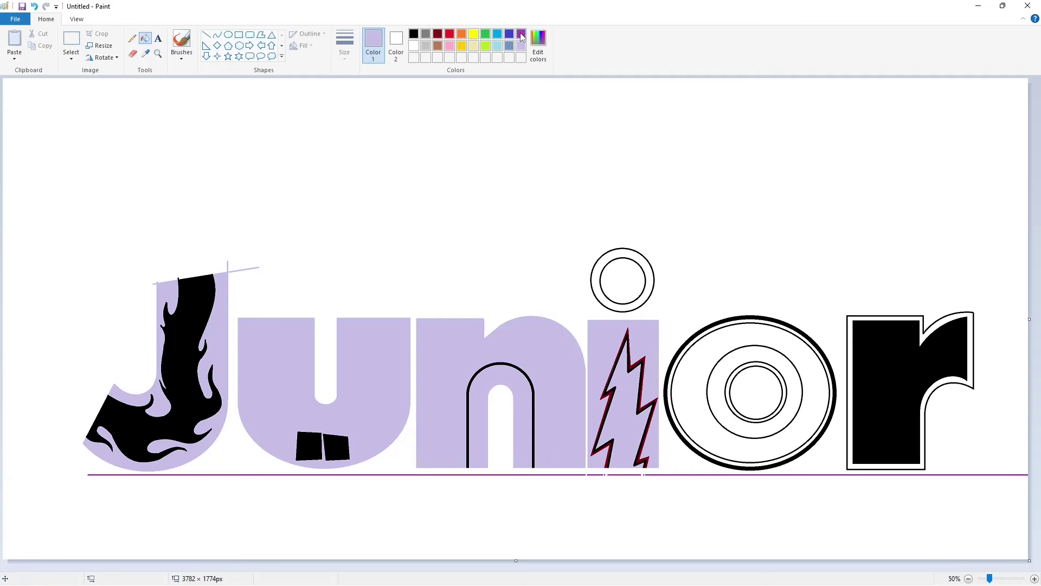
Remove the purple baseline by flooding the background with purple and refilling it with white.
{"action": "left_click", "coordinate": [521, 34]}
{"action": "left_click", "coordinate": [496, 126]}
{"action": "left_click", "coordinate": [415, 44]}
{"action": "left_click", "coordinate": [473, 196]}
Add the text "Disney" above the letters in indigo, using the Waltograph font.
{"action": "left_click", "coordinate": [509, 33]}
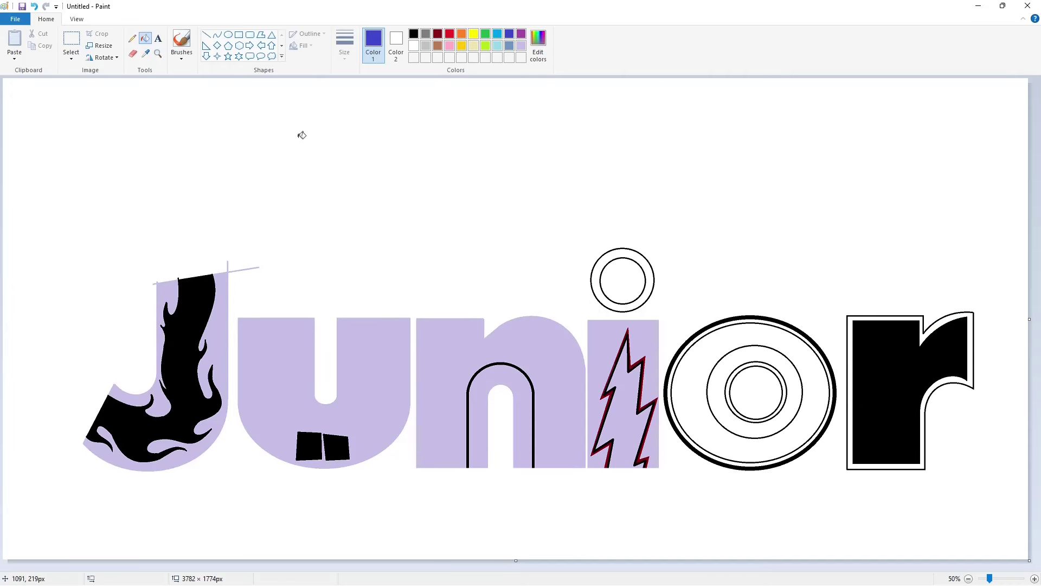
{"action": "left_click", "coordinate": [158, 38]}
{"action": "left_click", "coordinate": [162, 177]}
{"action": "left_click", "coordinate": [131, 38]}
{"action": "scroll", "coordinate": [106, 351], "scroll_direction": "down", "scroll_amount": 20}
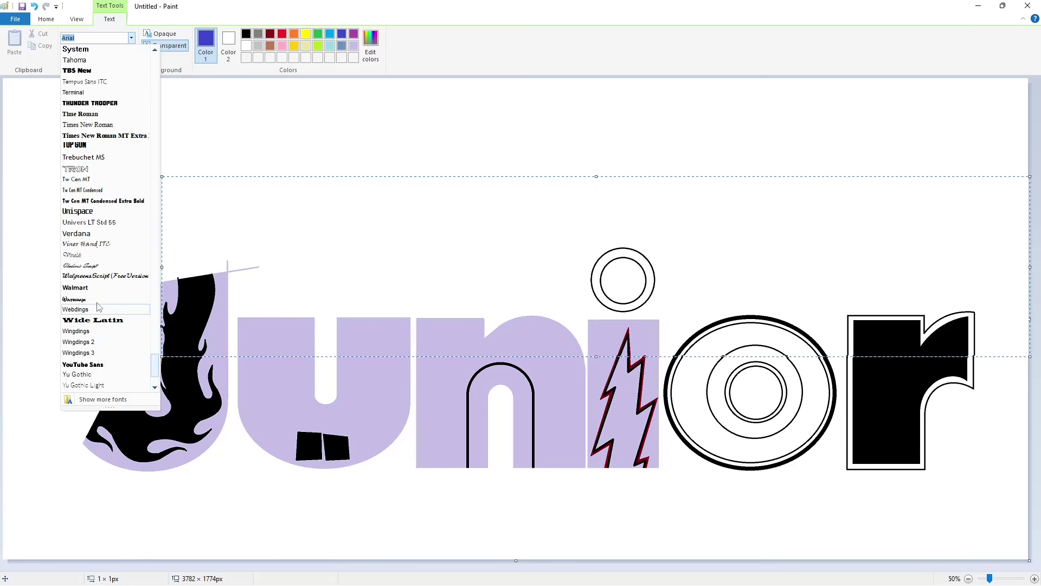
{"action": "left_click", "coordinate": [74, 299]}
{"action": "type", "text": "Disney"}
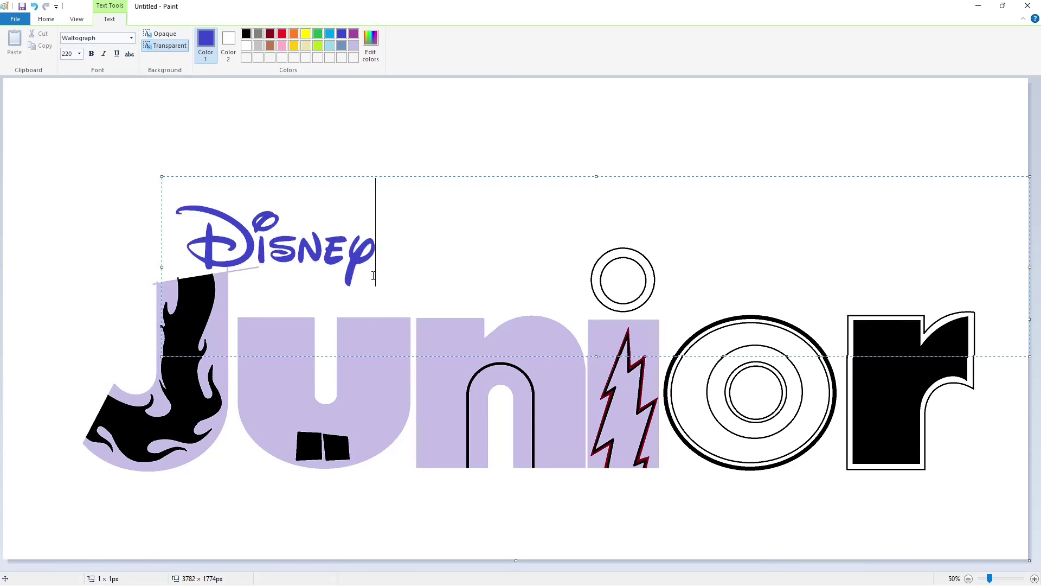
Enlarge the Disney text to size 450 and shift it up toward the canvas's upper-left corner.
{"action": "key", "text": "ctrl+a"}
{"action": "left_click", "coordinate": [80, 55]}
{"action": "type", "text": "450"}
{"action": "key", "text": "Return"}
{"action": "left_click_drag", "start_coordinate": [161, 356], "coordinate": [41, 510]}
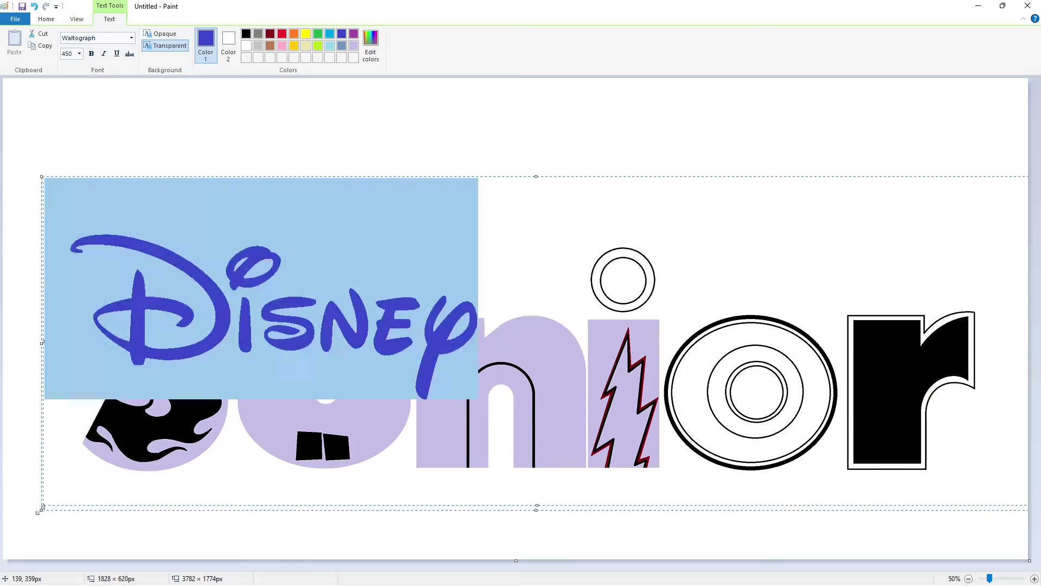
{"action": "left_click_drag", "start_coordinate": [41, 177], "coordinate": [40, 94]}
Set the Disney text's size to 500 and align its text box with the canvas's top edge.
{"action": "key", "text": "ctrl+a"}
{"action": "left_click", "coordinate": [80, 53]}
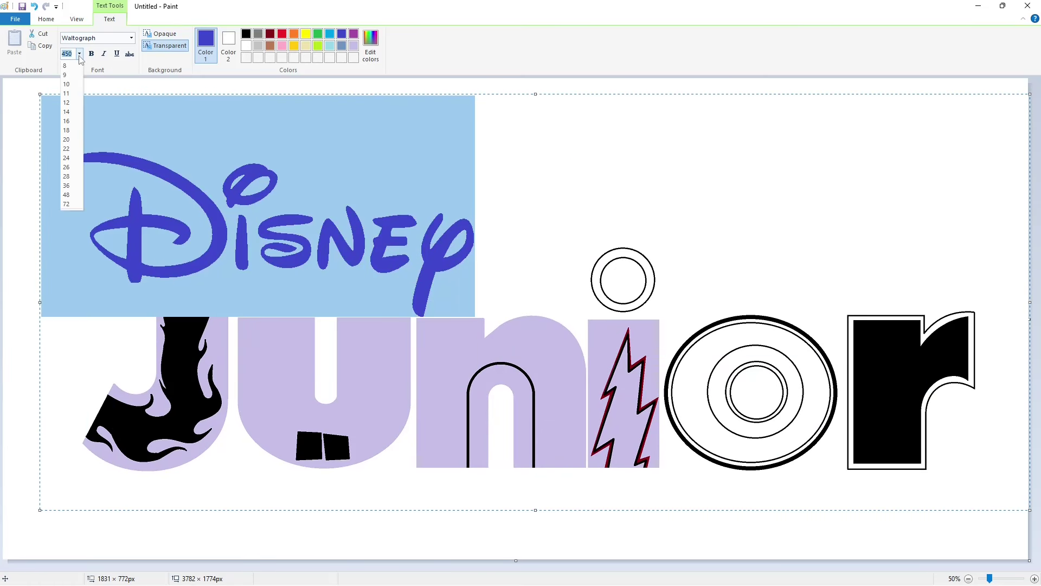
{"action": "type", "text": "500"}
{"action": "key", "text": "Return"}
{"action": "left_click", "coordinate": [458, 228]}
{"action": "left_click_drag", "start_coordinate": [39, 94], "coordinate": [19, 77]}
Set the Disney text's size to 550.
{"action": "key", "text": "ctrl+a"}
{"action": "left_click", "coordinate": [79, 54]}
{"action": "type", "text": "550"}
{"action": "key", "text": "Return"}
{"action": "left_click", "coordinate": [239, 179]}
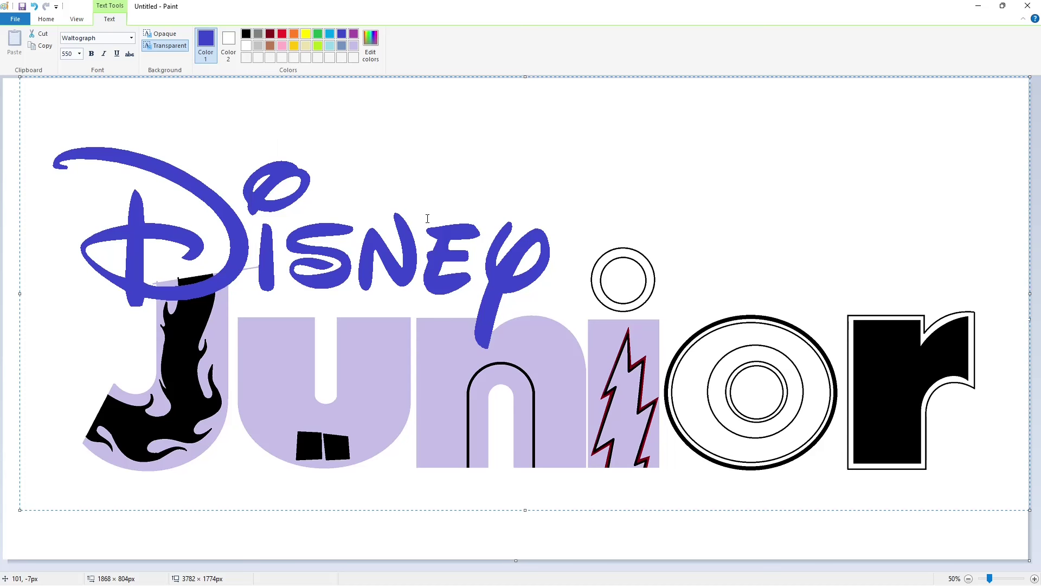
Try the Disney text at size 570 closer to the canvas's left edge, and undo its placement.
{"action": "key", "text": "ctrl+a"}
{"action": "left_click", "coordinate": [79, 53]}
{"action": "type", "text": "570"}
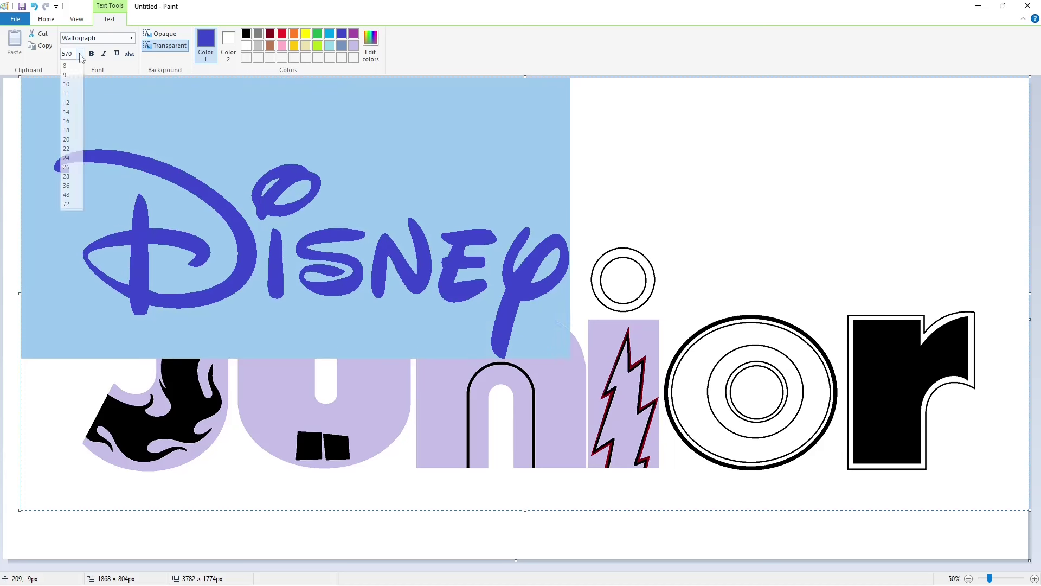
{"action": "left_click", "coordinate": [155, 140]}
{"action": "left_click_drag", "start_coordinate": [20, 76], "coordinate": [8, 76]}
{"action": "key", "text": "ctrl+z"}
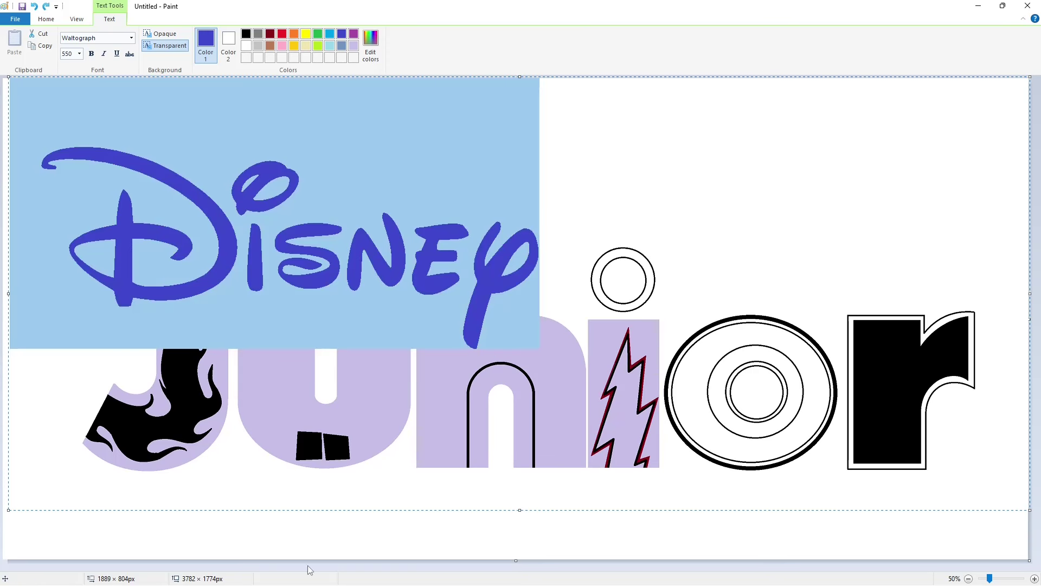
{"action": "left_click", "coordinate": [307, 569]}
{"action": "key", "text": "ctrl+z"}
Copy the whole Junior lettering, clear the original with white, and place the lettering lower on the canvas.
{"action": "left_click", "coordinate": [71, 39]}
{"action": "mouse_move", "coordinate": [19, 113]}
{"action": "left_mouse_down"}
{"action": "mouse_move", "coordinate": [232, 386]}
{"action": "mouse_move", "coordinate": [1020, 536]}
{"action": "left_mouse_up"}
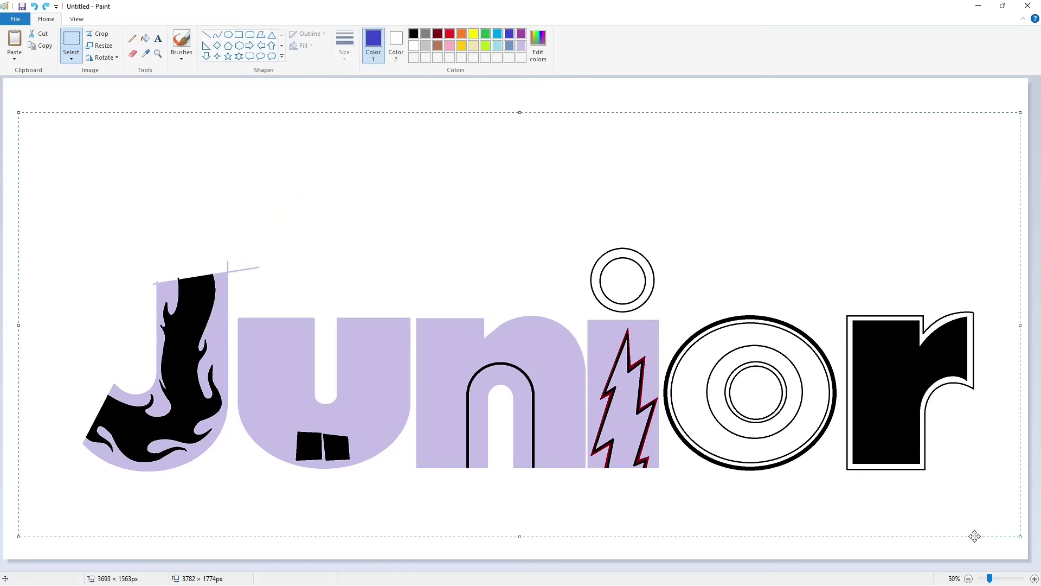
{"action": "left_click", "coordinate": [238, 34]}
{"action": "left_click", "coordinate": [304, 46]}
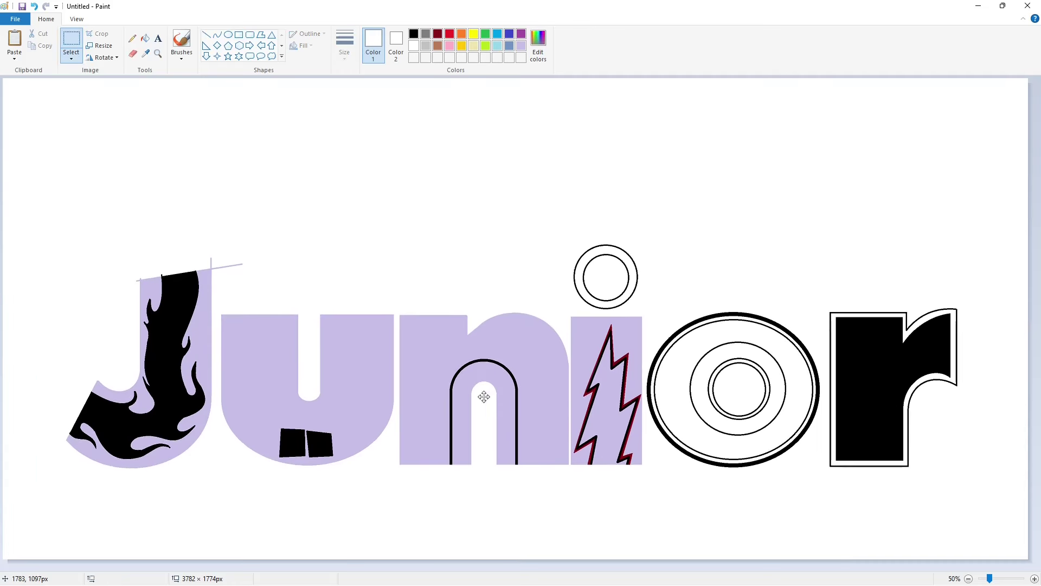
{"action": "left_click_drag", "start_coordinate": [484, 396], "coordinate": [480, 450]}
{"action": "left_click", "coordinate": [258, 116]}
Add the indigo text "Disney" above the lowered lettering.
{"action": "left_click", "coordinate": [158, 39]}
{"action": "left_click", "coordinate": [510, 35]}
{"action": "left_click", "coordinate": [178, 157]}
{"action": "type", "text": "D"}
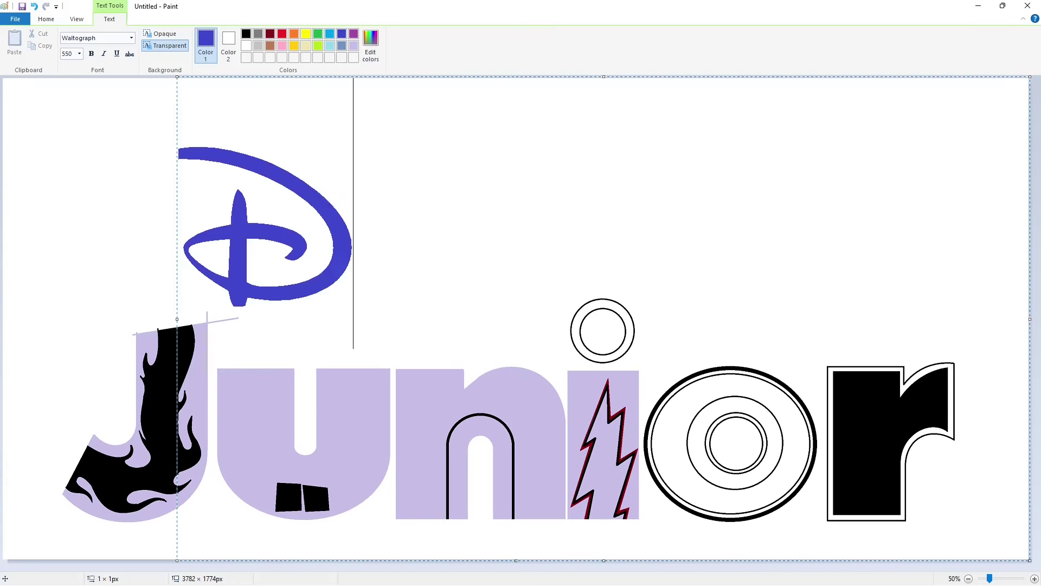
{"action": "key", "text": "BackSpace"}
{"action": "type", "text": "Disney"}
Try the Disney text at size 570 and place it above the J near the canvas's left edge.
{"action": "left_click_drag", "start_coordinate": [755, 392], "coordinate": [184, 182]}
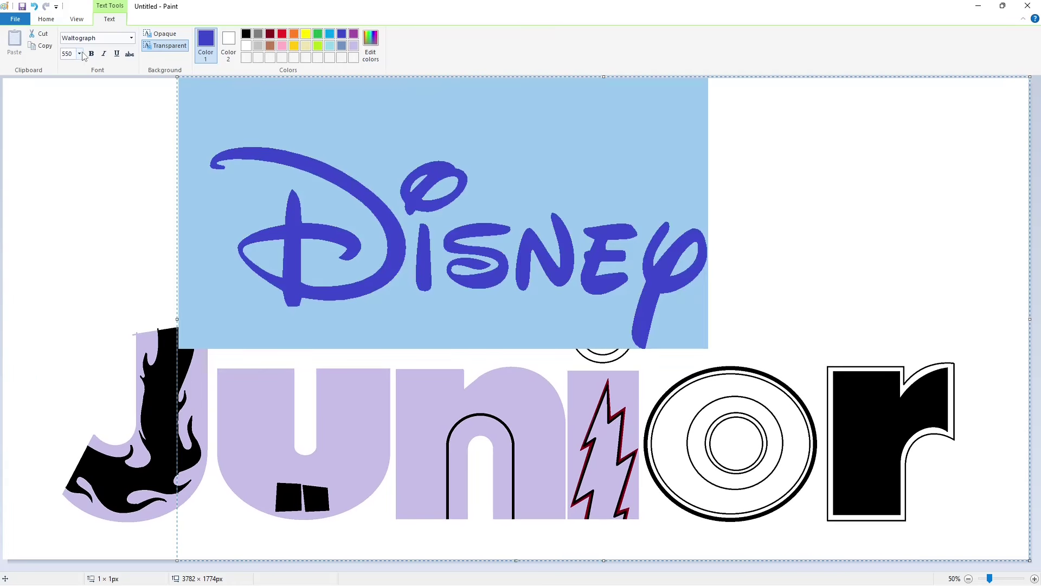
{"action": "left_click", "coordinate": [81, 54]}
{"action": "type", "text": "570"}
{"action": "key", "text": "Return"}
{"action": "left_click", "coordinate": [466, 264]}
{"action": "left_click_drag", "start_coordinate": [177, 77], "coordinate": [17, 86]}
{"action": "key", "text": "ctrl+z"}
{"action": "left_click", "coordinate": [12, 136]}
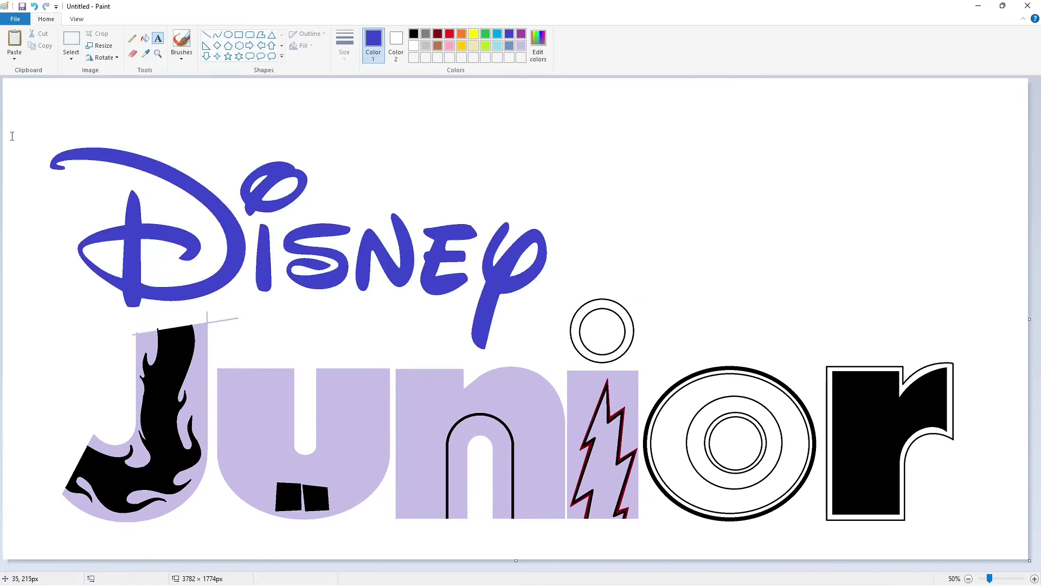
Undo the placed Disney text and reposition the pasted Junior lettering in the canvas's lower-right area.
{"action": "key", "text": "ctrl+z"}
{"action": "key", "text": "ctrl+z"}
{"action": "key", "text": "ctrl+v"}
{"action": "left_click_drag", "start_coordinate": [326, 314], "coordinate": [383, 416]}
Add the text "Disney" at size 570 and place it so the D overlaps the top of the J.
{"action": "left_click", "coordinate": [158, 43]}
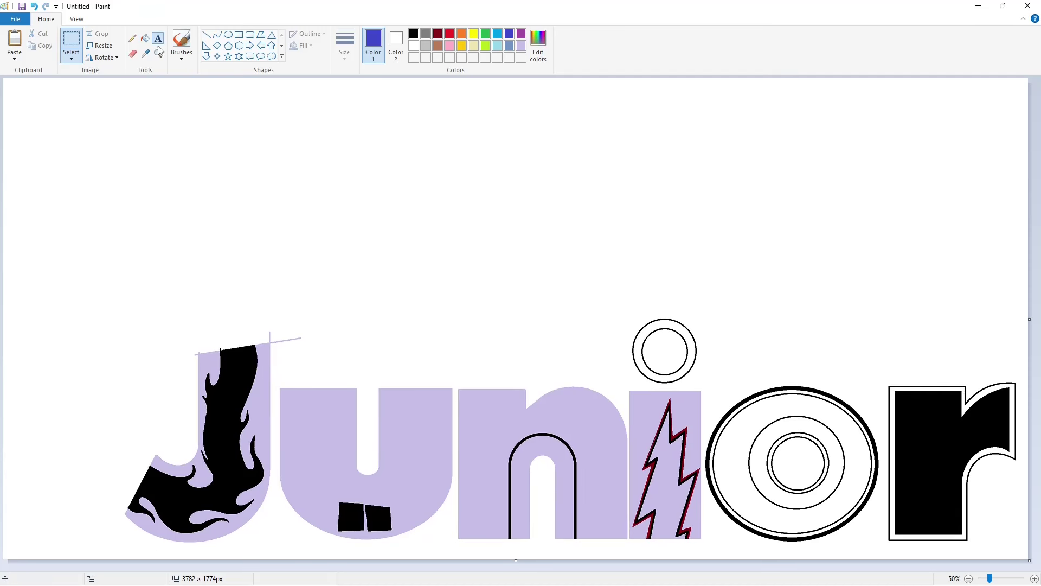
{"action": "left_click", "coordinate": [157, 81]}
{"action": "type", "text": "Disney"}
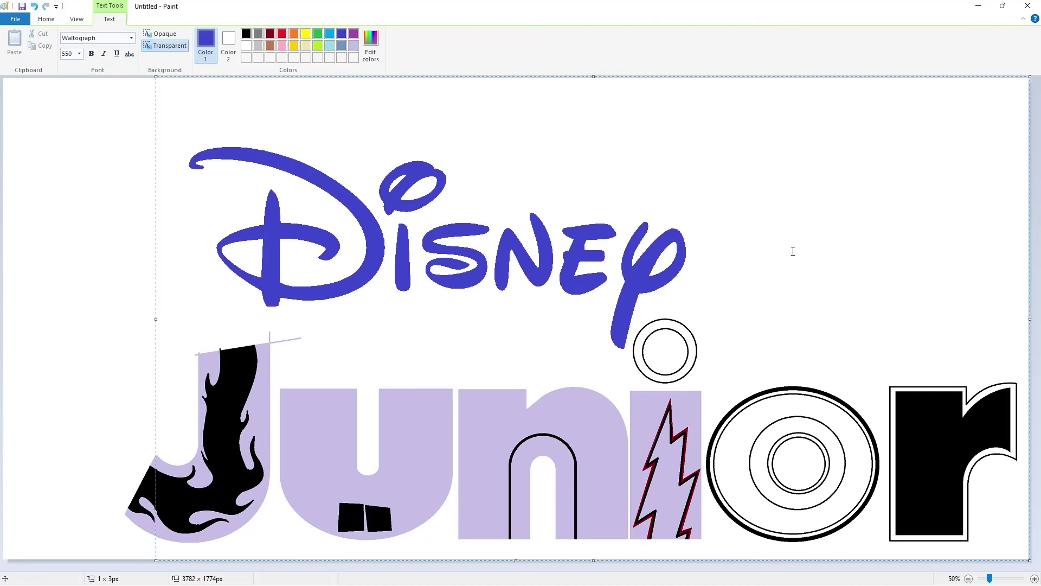
{"action": "key", "text": "ctrl+a"}
{"action": "left_click", "coordinate": [80, 54]}
{"action": "key", "text": "Return"}
{"action": "left_click", "coordinate": [292, 130]}
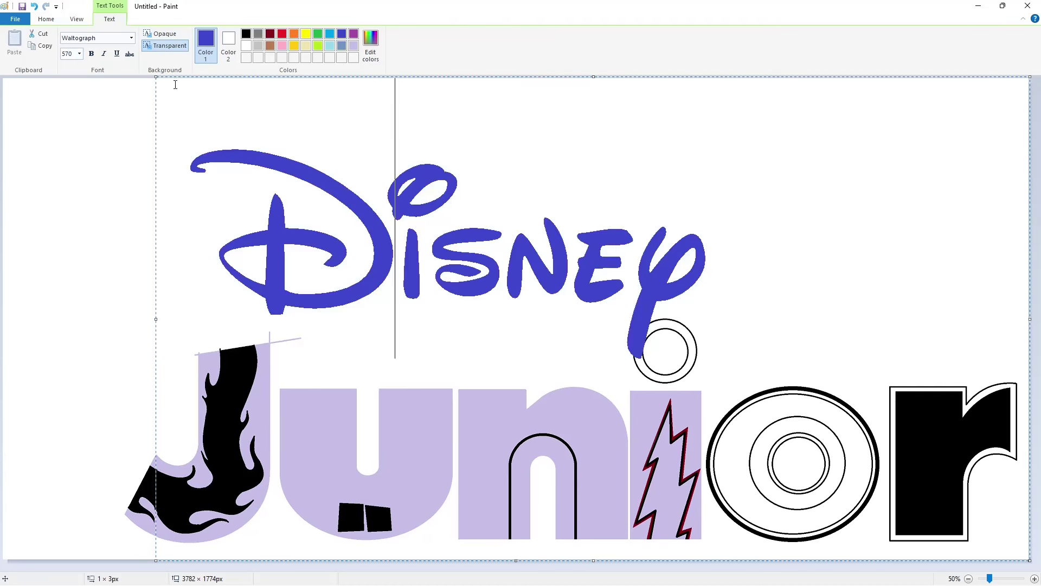
{"action": "left_click_drag", "start_coordinate": [156, 77], "coordinate": [51, 136]}
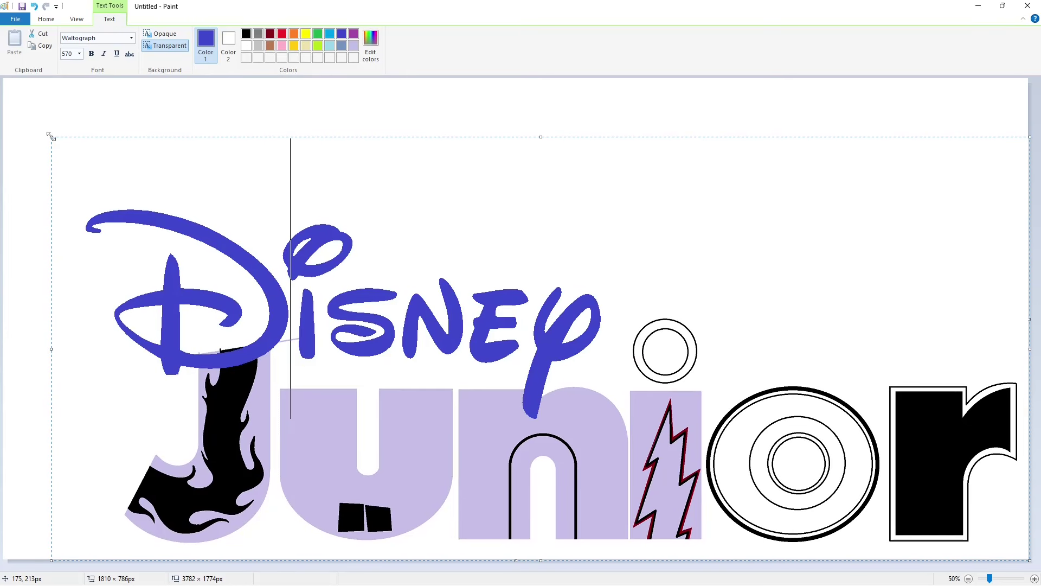
{"action": "left_click", "coordinate": [56, 113]}
Move the combined Disney and Junior lettering up and slightly left on the canvas.
{"action": "left_click", "coordinate": [71, 42]}
{"action": "left_click_drag", "start_coordinate": [19, 100], "coordinate": [1035, 561]}
{"action": "left_click", "coordinate": [238, 37]}
{"action": "left_click", "coordinate": [415, 46]}
{"action": "left_click_drag", "start_coordinate": [16, 105], "coordinate": [1040, 560]}
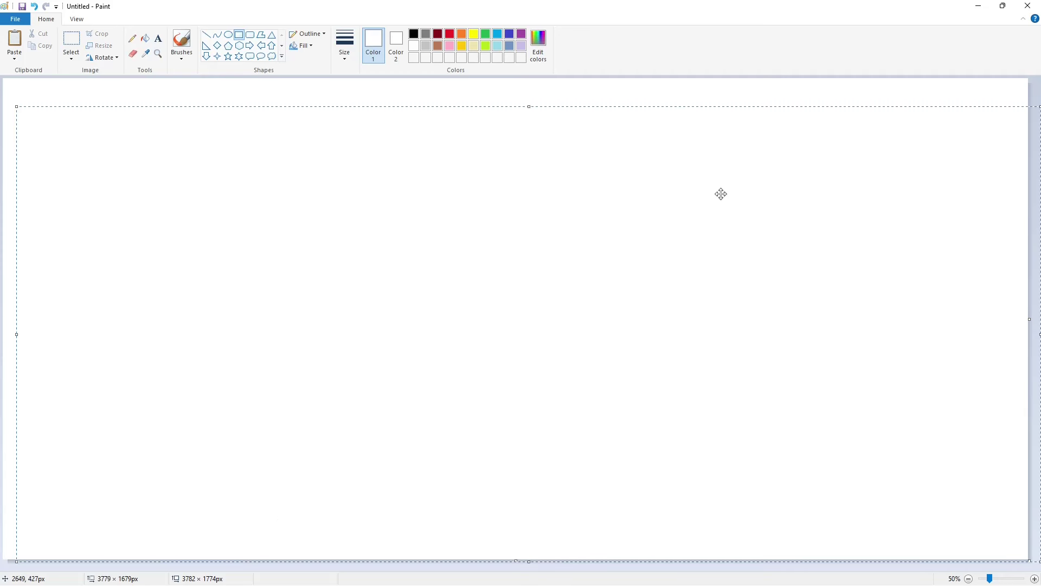
{"action": "key", "text": "ctrl+v"}
{"action": "mouse_move", "coordinate": [614, 410]}
{"action": "left_mouse_down"}
{"action": "mouse_move", "coordinate": [584, 335]}
{"action": "mouse_move", "coordinate": [596, 346]}
{"action": "left_mouse_up"}
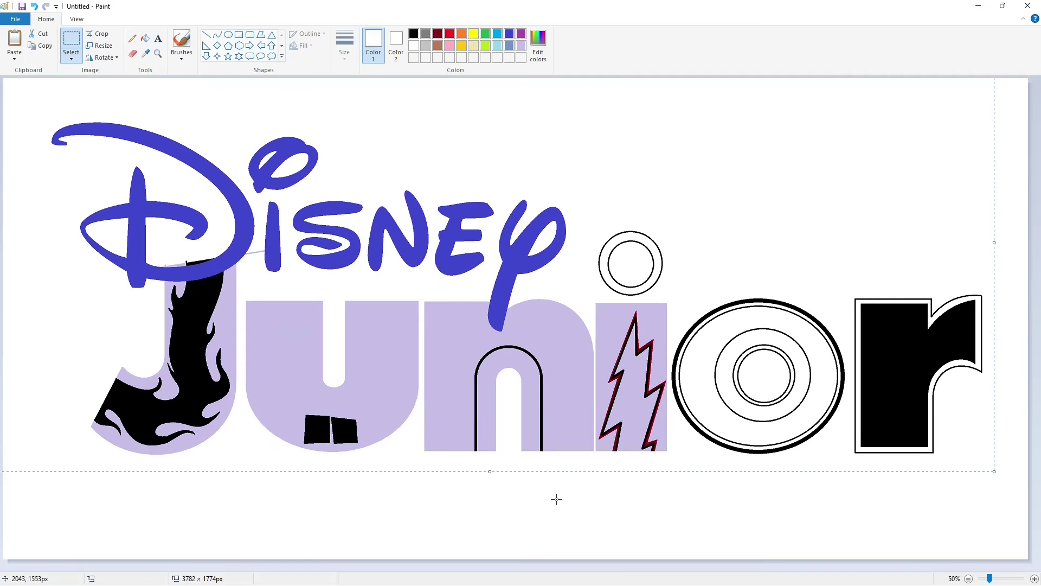
Erase the stray line pieces beside the top of the J with white fills.
{"action": "left_click", "coordinate": [144, 38]}
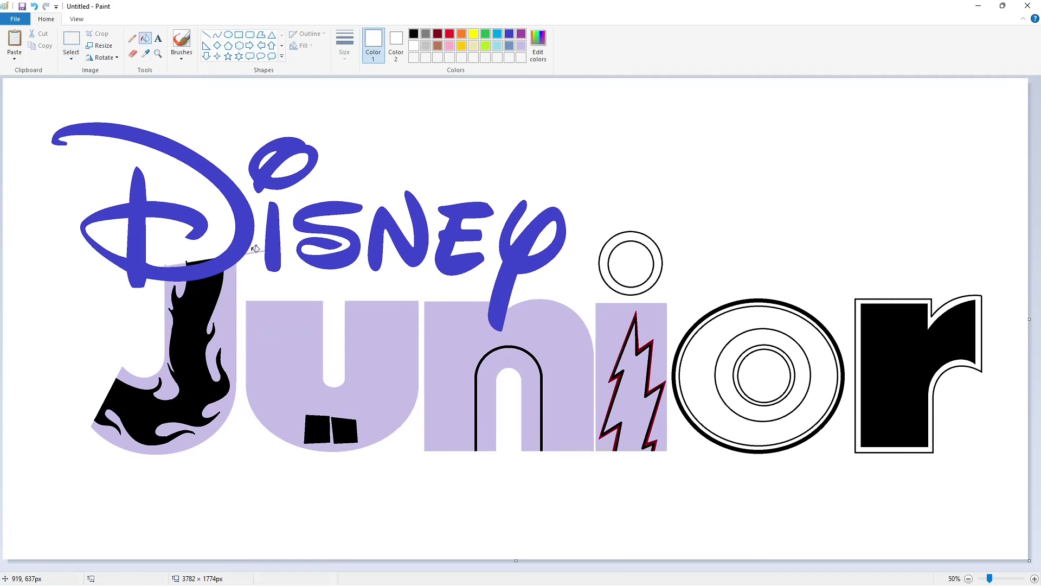
{"action": "left_click", "coordinate": [1034, 579]}
{"action": "left_click", "coordinate": [352, 209]}
{"action": "left_click", "coordinate": [389, 205]}
{"action": "left_click", "coordinate": [969, 578]}
Copy the r, then recolor the original's outline and body purple.
{"action": "left_click", "coordinate": [71, 39]}
{"action": "scroll", "coordinate": [1006, 554], "scroll_direction": "up", "scroll_amount": 1}
{"action": "scroll", "coordinate": [662, 102], "scroll_direction": "right", "scroll_amount": 10}
{"action": "left_click_drag", "start_coordinate": [666, 123], "coordinate": [967, 514]}
{"action": "left_click", "coordinate": [145, 38]}
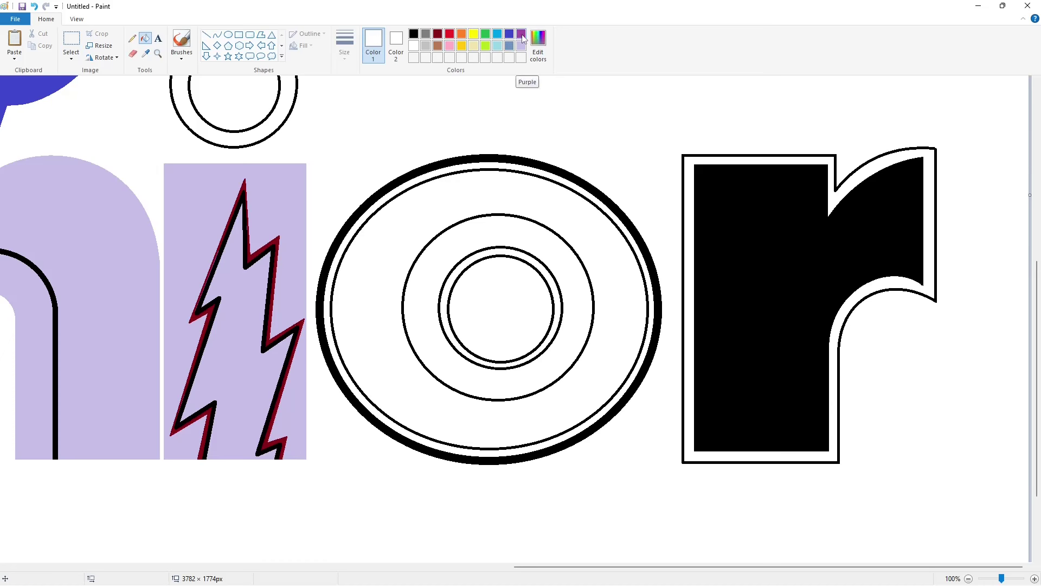
{"action": "left_click", "coordinate": [522, 38]}
{"action": "left_click", "coordinate": [683, 187]}
{"action": "left_click", "coordinate": [700, 203]}
Paste the copied r with a transparent background over the purple one, offset slightly toward the o.
{"action": "key", "text": "ctrl+v"}
{"action": "left_click", "coordinate": [71, 58]}
{"action": "left_click", "coordinate": [111, 155]}
{"action": "left_click_drag", "start_coordinate": [108, 165], "coordinate": [738, 223]}
{"action": "key", "text": "Right"}
{"action": "key", "text": "Right"}
{"action": "key", "text": "Right"}
{"action": "key", "text": "Right"}
{"action": "key", "text": "Right"}
{"action": "key", "text": "Right"}
{"action": "key", "text": "Right"}
{"action": "key", "text": "Right"}
{"action": "key", "text": "Right"}
{"action": "key", "text": "Right"}
{"action": "key", "text": "Right"}
{"action": "key", "text": "Right"}
{"action": "key", "text": "Right"}
{"action": "key", "text": "Right"}
{"action": "key", "text": "Right"}
{"action": "key", "text": "Right"}
{"action": "key", "text": "Right"}
{"action": "key", "text": "Right"}
{"action": "key", "text": "Right"}
{"action": "key", "text": "Right"}
Fill the white gaps around the shifted r with purple to join them with the leftover purple shape.
{"action": "left_click", "coordinate": [145, 39]}
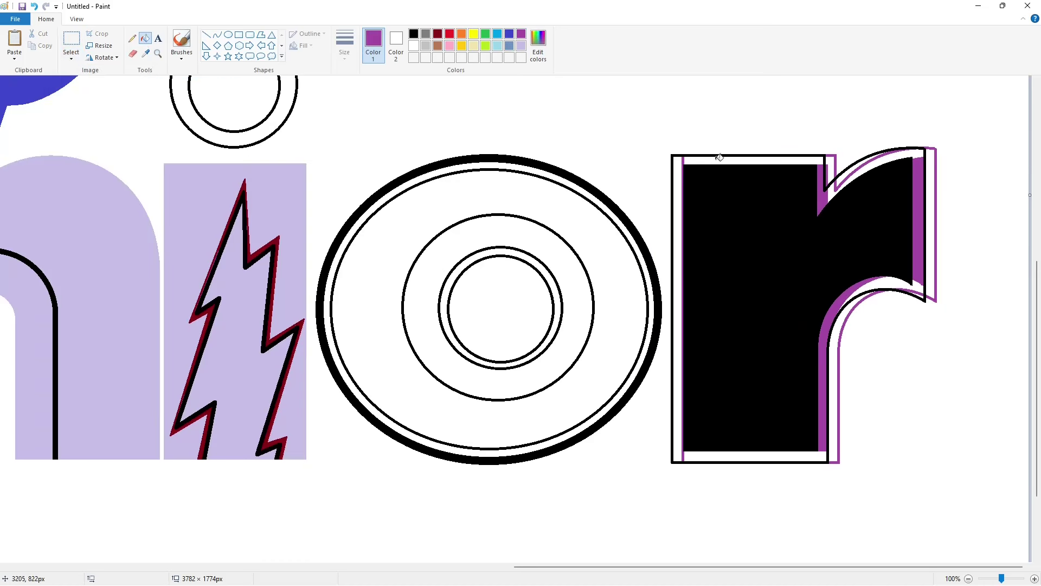
{"action": "left_click", "coordinate": [719, 158]}
{"action": "left_click", "coordinate": [835, 173]}
{"action": "left_click", "coordinate": [930, 206]}
{"action": "left_click", "coordinate": [834, 339]}
{"action": "left_click", "coordinate": [911, 290]}
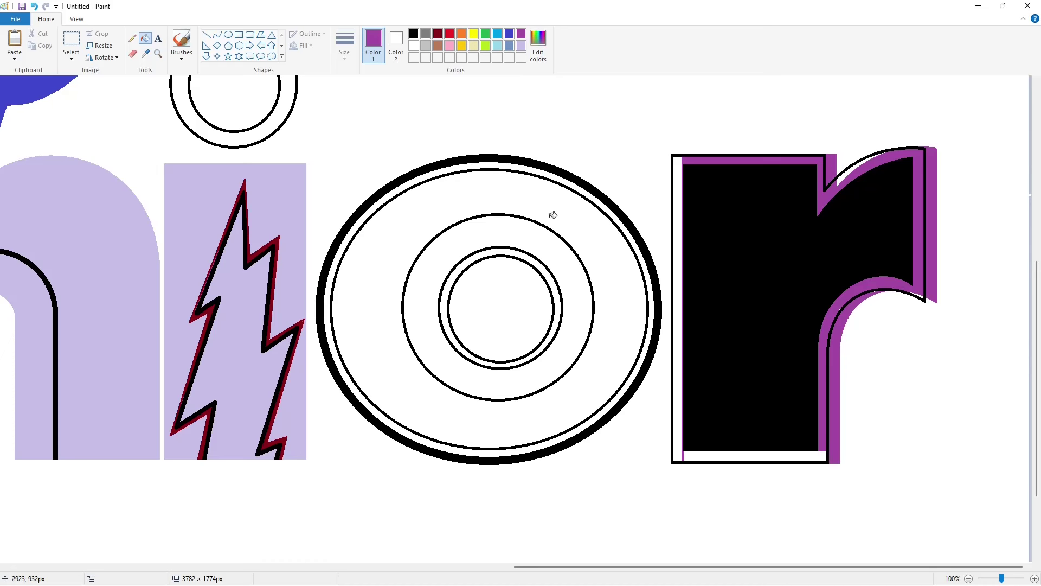
{"action": "left_click", "coordinate": [711, 456]}
Refill all purple areas in and around the r with white.
{"action": "left_click", "coordinate": [414, 47]}
{"action": "left_click", "coordinate": [827, 426]}
{"action": "left_click", "coordinate": [833, 347]}
{"action": "left_click", "coordinate": [928, 255]}
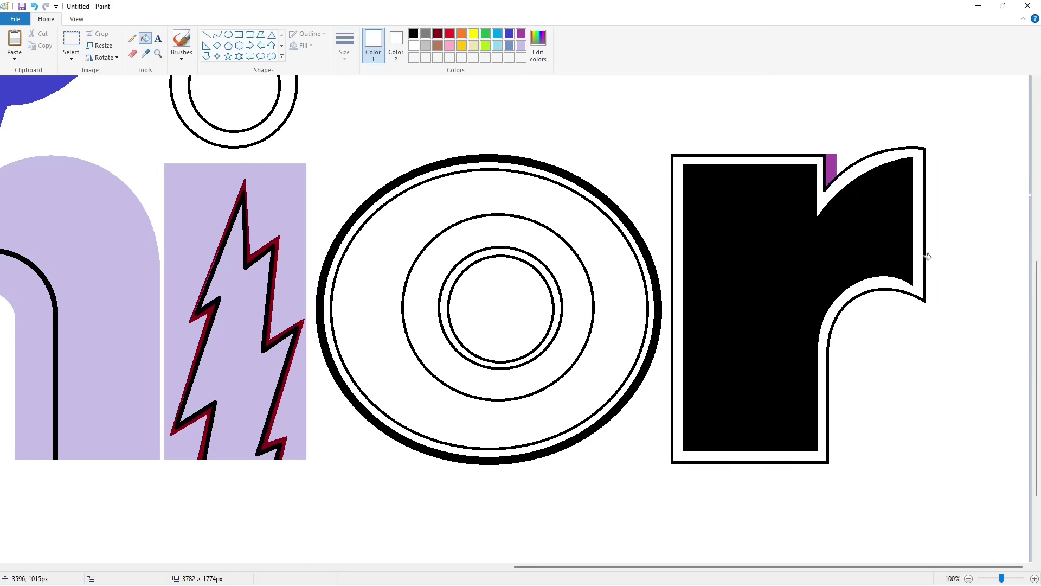
{"action": "left_click", "coordinate": [833, 169]}
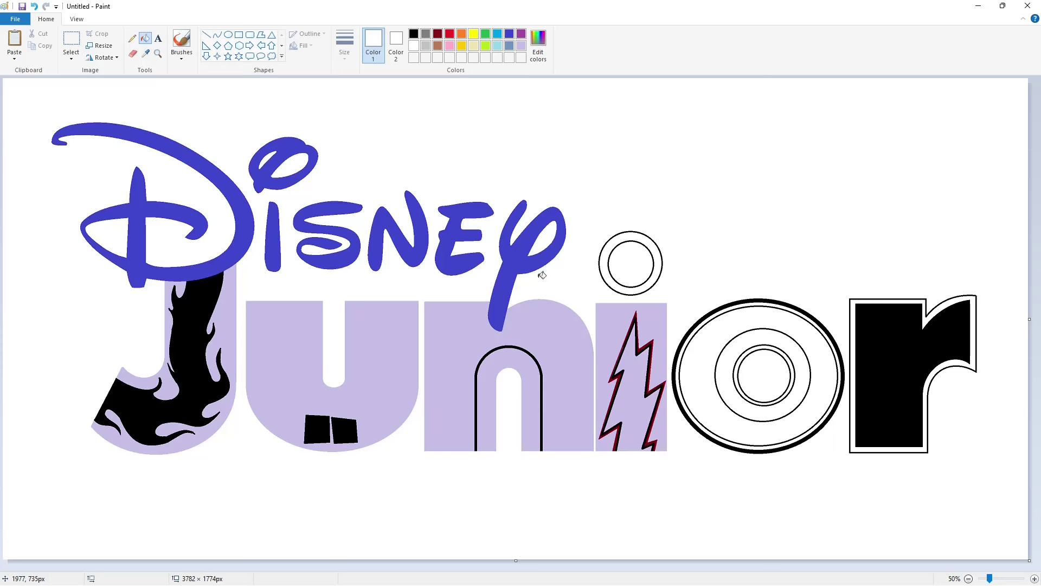
Fill the J's flame shape with gold and its surrounding areas with a custom purple.
{"action": "left_click", "coordinate": [462, 46]}
{"action": "left_click", "coordinate": [195, 325]}
{"action": "double_click", "coordinate": [509, 34]}
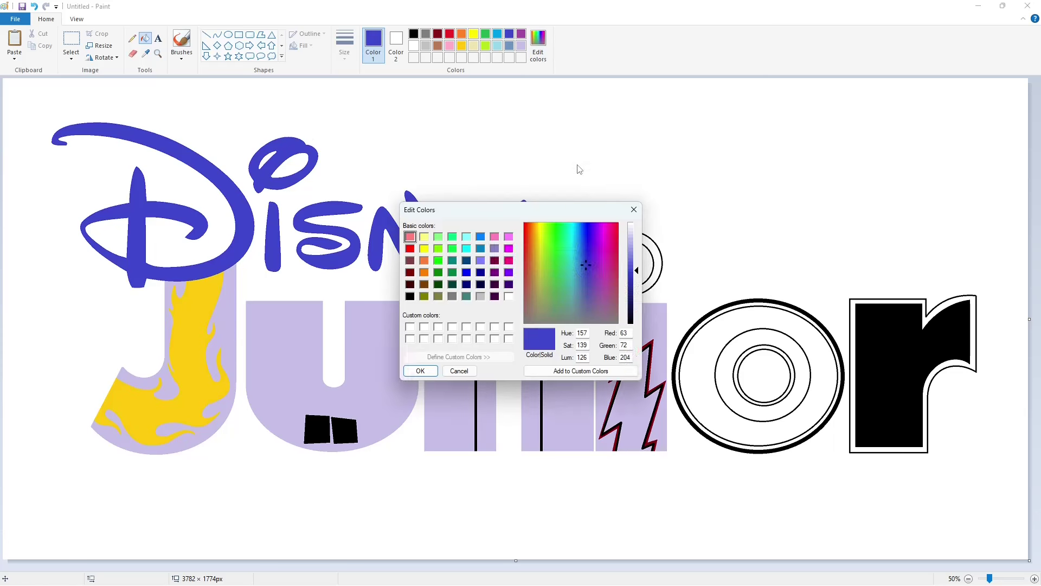
{"action": "key", "text": "Return"}
{"action": "left_click", "coordinate": [232, 269]}
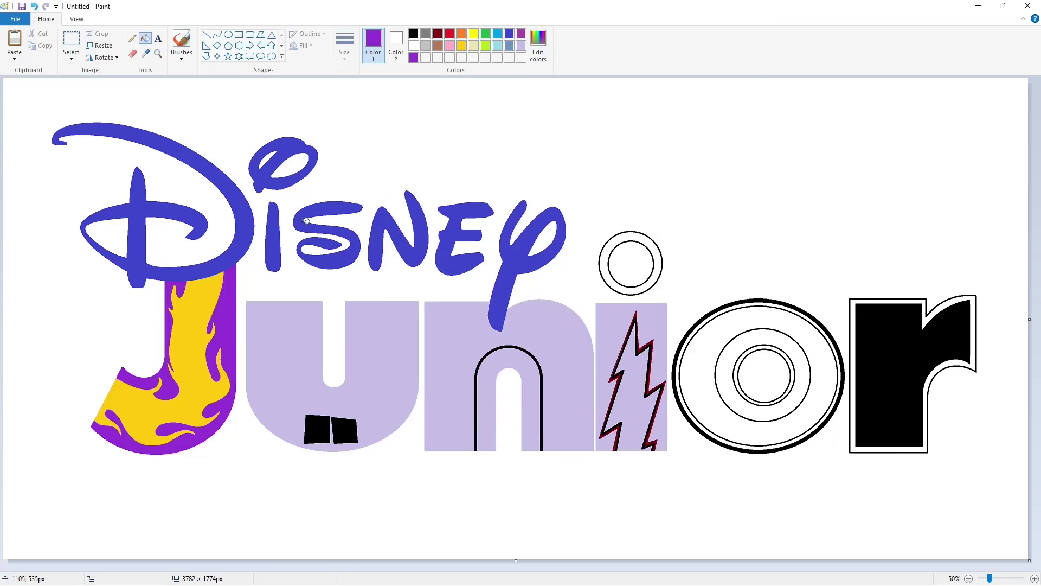
Fill the u with a custom dark red and its two teeth with light yellow.
{"action": "double_click", "coordinate": [439, 35]}
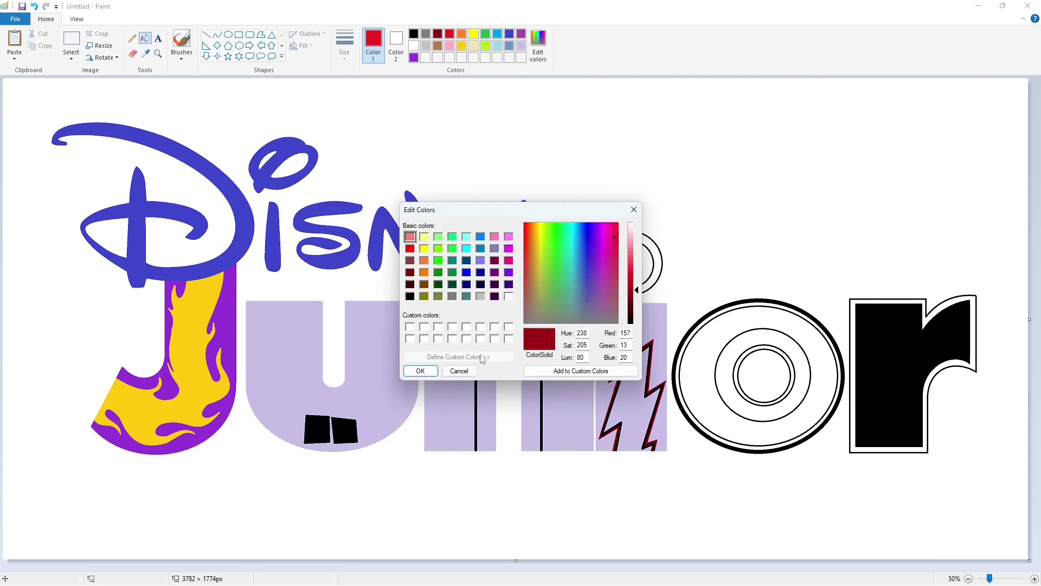
{"action": "key", "text": "Return"}
{"action": "left_click", "coordinate": [380, 366]}
{"action": "left_click", "coordinate": [472, 45]}
{"action": "left_click", "coordinate": [319, 428]}
{"action": "left_click", "coordinate": [345, 429]}
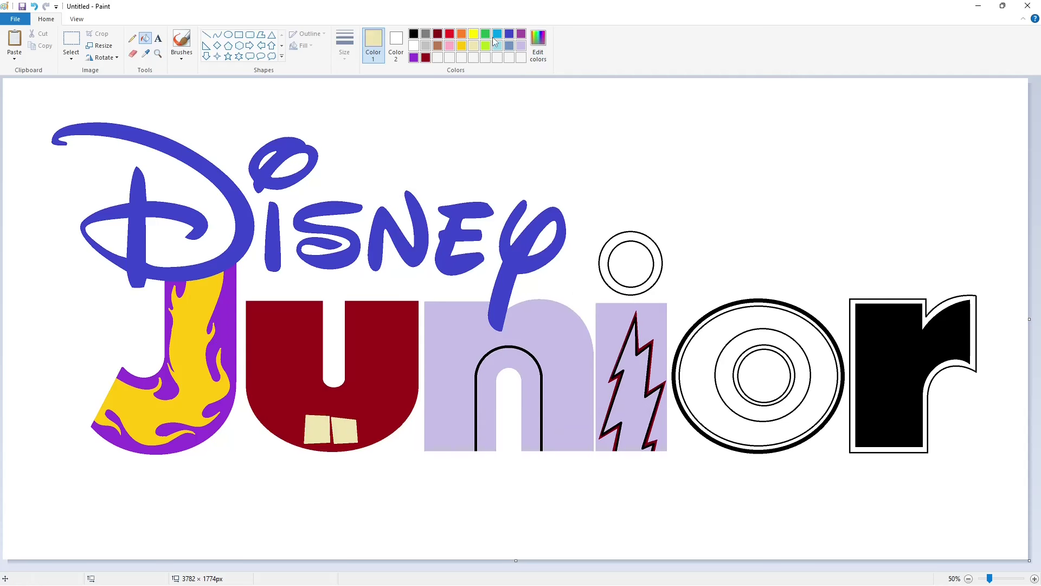
Fill the n, including the area inside its arch, with a custom bright sky blue.
{"action": "left_click", "coordinate": [496, 35]}
{"action": "left_click", "coordinate": [529, 43]}
{"action": "left_click_drag", "start_coordinate": [633, 278], "coordinate": [634, 266]}
{"action": "key", "text": "Return"}
{"action": "left_click", "coordinate": [454, 388]}
{"action": "left_click", "coordinate": [510, 360]}
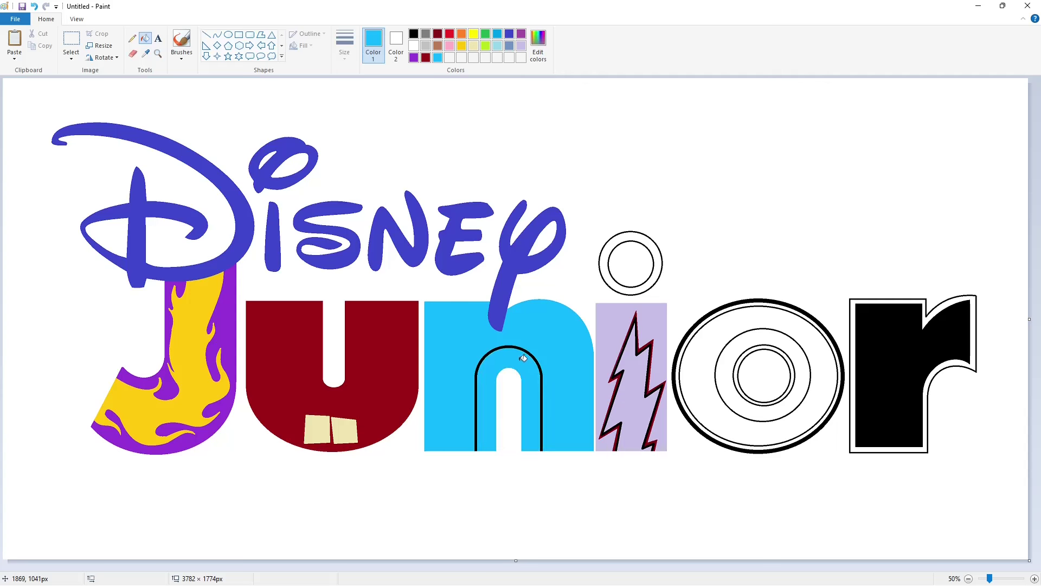
Fill the i and the inner circle of its dot with red, and the lightning bolt with gold.
{"action": "left_click", "coordinate": [449, 33]}
{"action": "left_click", "coordinate": [652, 312]}
{"action": "left_click", "coordinate": [634, 266]}
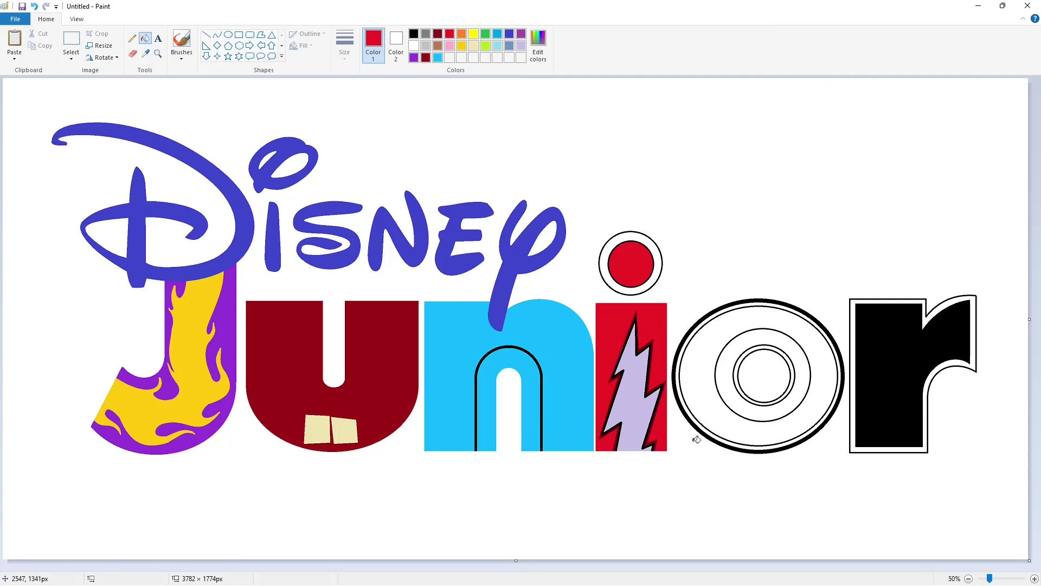
{"action": "left_click", "coordinate": [460, 34]}
{"action": "left_click", "coordinate": [633, 382]}
{"action": "left_click", "coordinate": [461, 46]}
{"action": "left_click", "coordinate": [633, 394]}
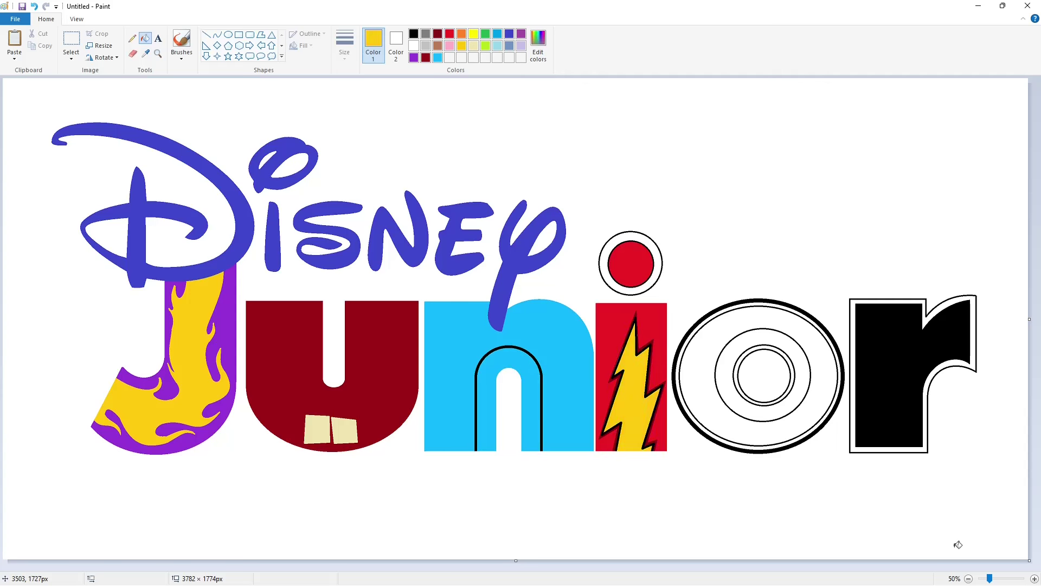
Recolor the dark red border around the lightning bolt light yellow.
{"action": "left_click", "coordinate": [1034, 578]}
{"action": "scroll", "coordinate": [759, 488], "scroll_direction": "down", "scroll_amount": 2}
{"action": "left_click_drag", "start_coordinate": [517, 566], "coordinate": [879, 565]}
{"action": "scroll", "coordinate": [725, 353], "scroll_direction": "down", "scroll_amount": 1}
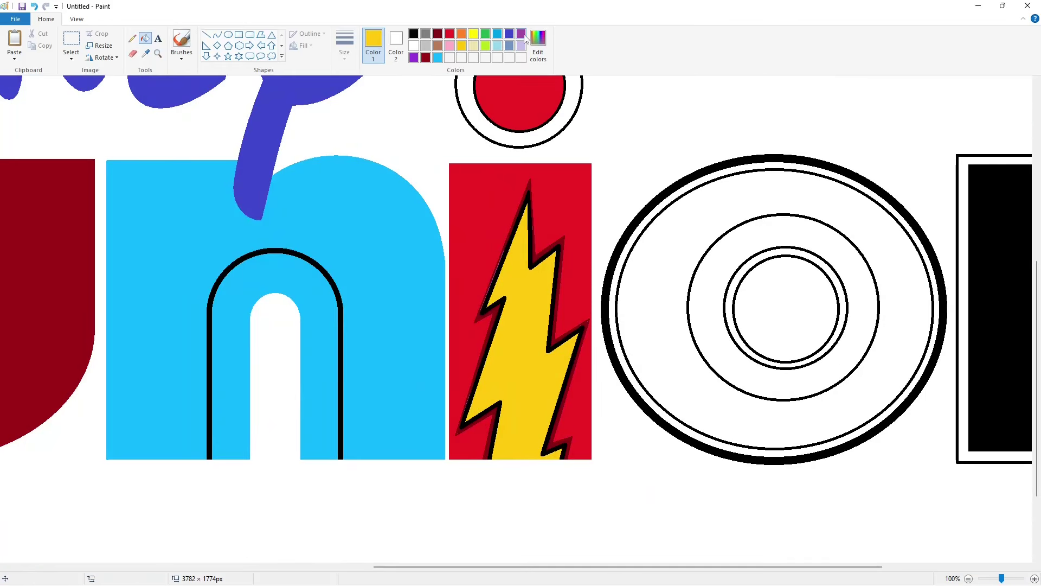
{"action": "left_click", "coordinate": [521, 34]}
{"action": "left_click", "coordinate": [530, 190]}
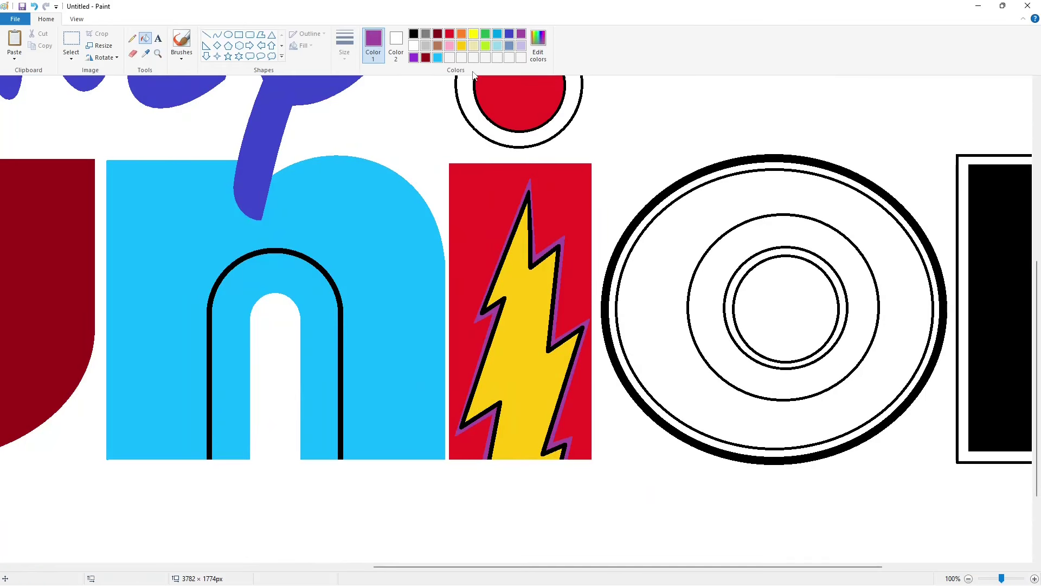
{"action": "left_click", "coordinate": [473, 45]}
{"action": "left_click", "coordinate": [530, 183]}
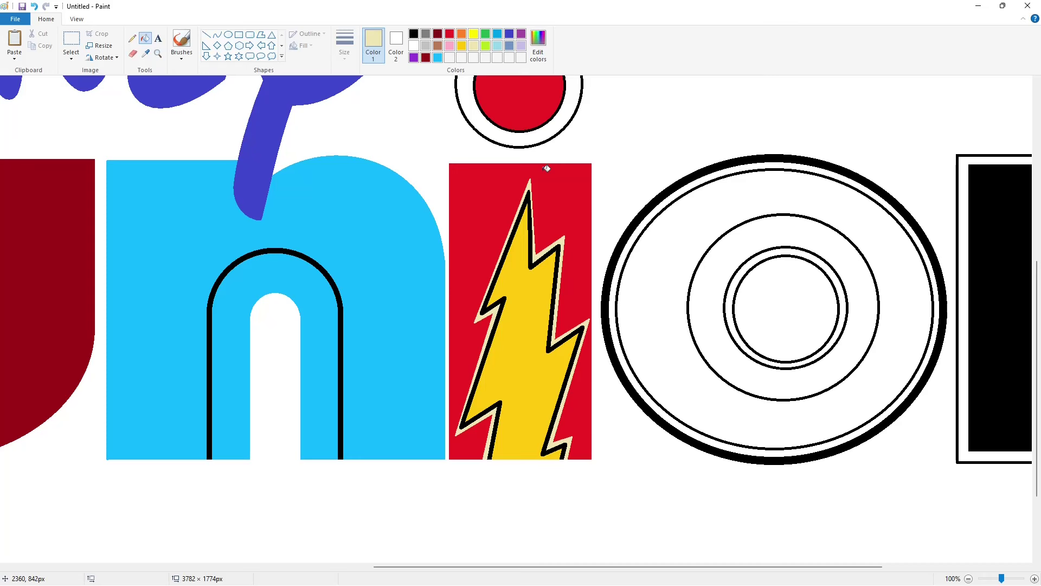
Try filling the border around the i's lightning bolt red, and undo the fill.
{"action": "scroll", "coordinate": [616, 362], "scroll_direction": "up", "scroll_amount": 2}
{"action": "scroll", "coordinate": [703, 392], "scroll_direction": "down", "scroll_amount": 4}
{"action": "left_click", "coordinate": [449, 33]}
{"action": "left_click", "coordinate": [548, 130]}
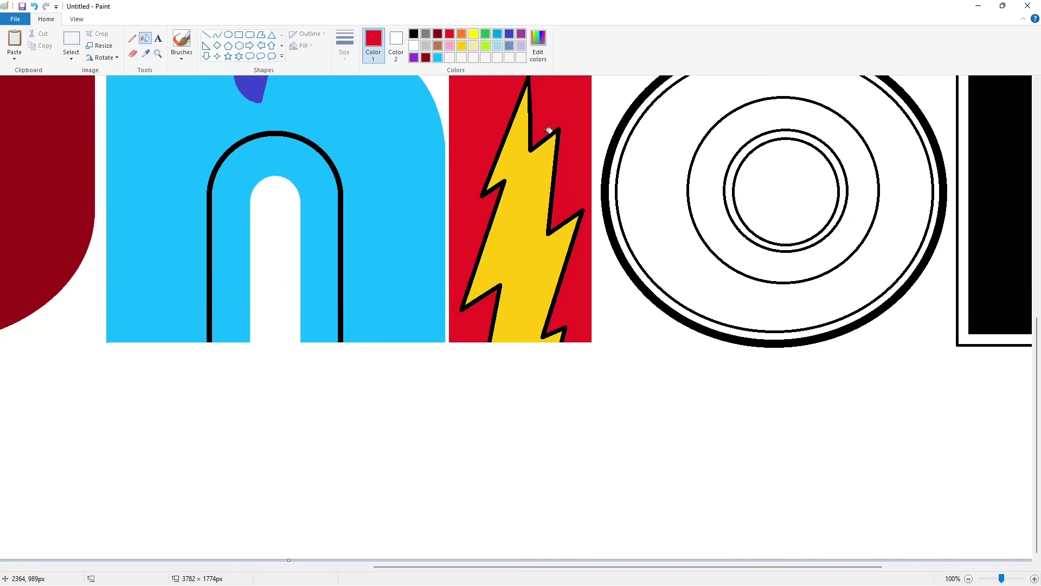
{"action": "scroll", "coordinate": [629, 289], "scroll_direction": "up", "scroll_amount": 2}
{"action": "key", "text": "ctrl+z"}
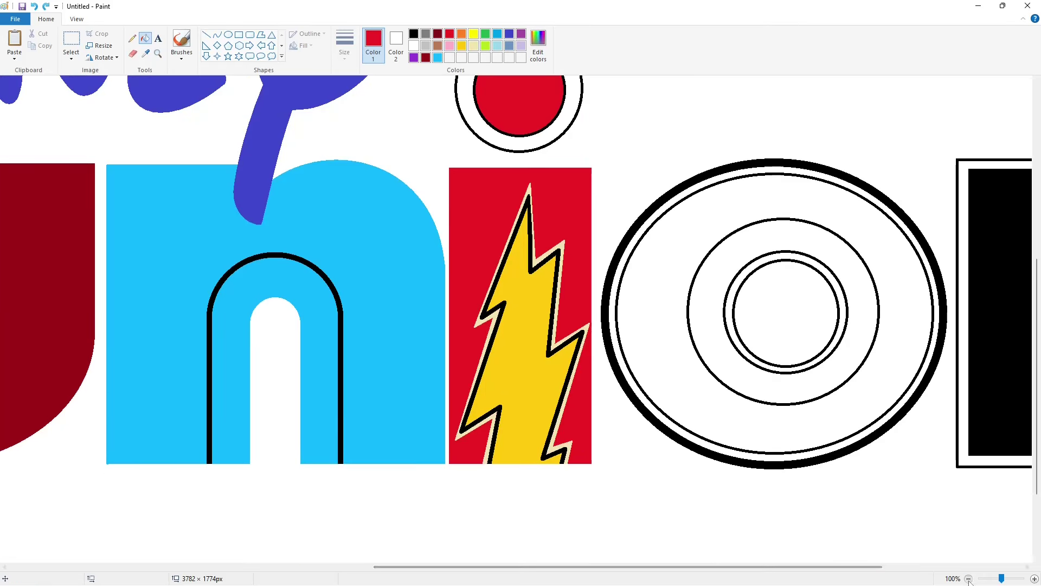
Try an orange fill inside the lightning bolt and refill it with gold.
{"action": "scroll", "coordinate": [970, 509], "scroll_direction": "down", "scroll_amount": 1}
{"action": "left_click", "coordinate": [462, 34]}
{"action": "left_click", "coordinate": [643, 371]}
{"action": "left_click", "coordinate": [462, 45]}
{"action": "left_click", "coordinate": [636, 373]}
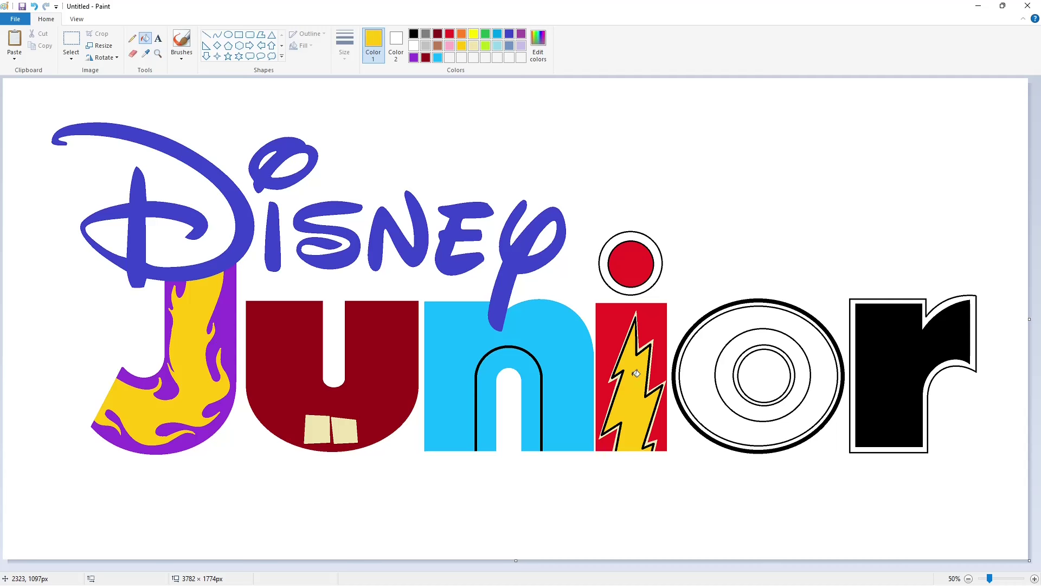
Try gold on the border around the lightning bolt and recolor it light yellow again.
{"action": "left_click", "coordinate": [1034, 578]}
{"action": "scroll", "coordinate": [515, 488], "scroll_direction": "right", "scroll_amount": 10}
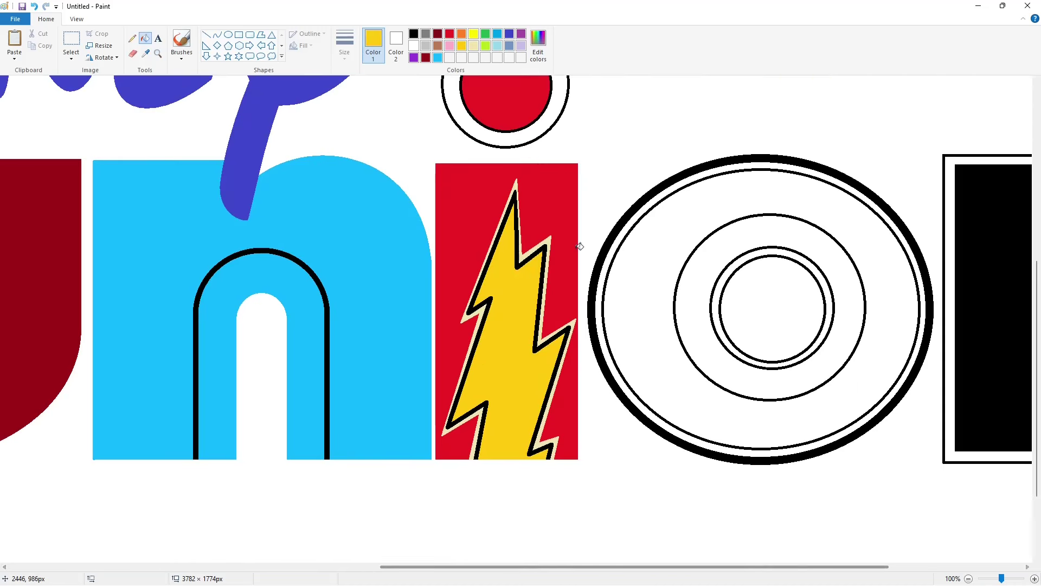
{"action": "left_click", "coordinate": [517, 181]}
{"action": "scroll", "coordinate": [942, 542], "scroll_direction": "down", "scroll_amount": 1}
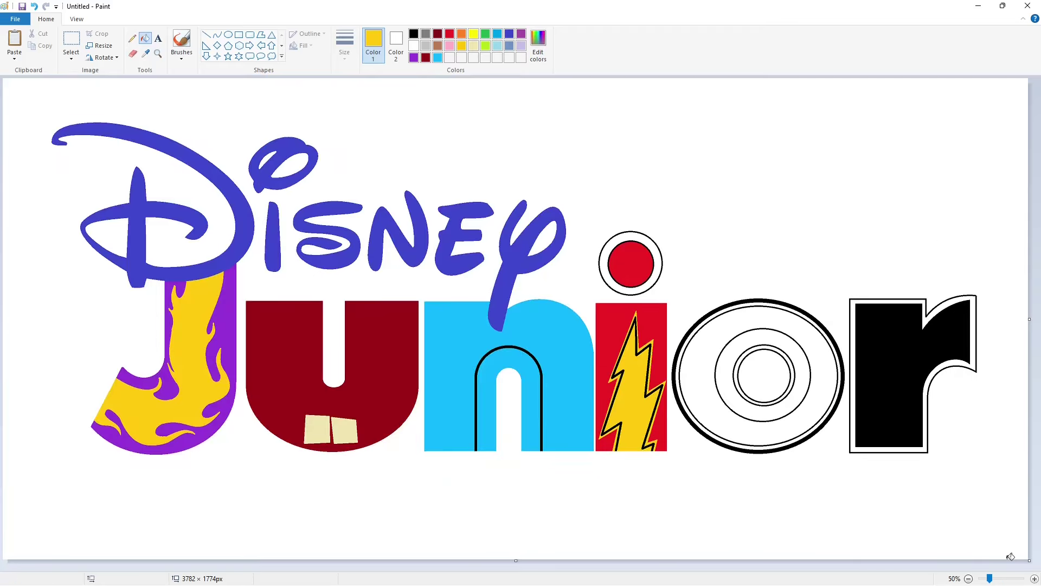
{"action": "left_click", "coordinate": [1034, 578]}
{"action": "scroll", "coordinate": [488, 549], "scroll_direction": "right", "scroll_amount": 10}
{"action": "left_click", "coordinate": [474, 45]}
{"action": "left_click", "coordinate": [566, 185]}
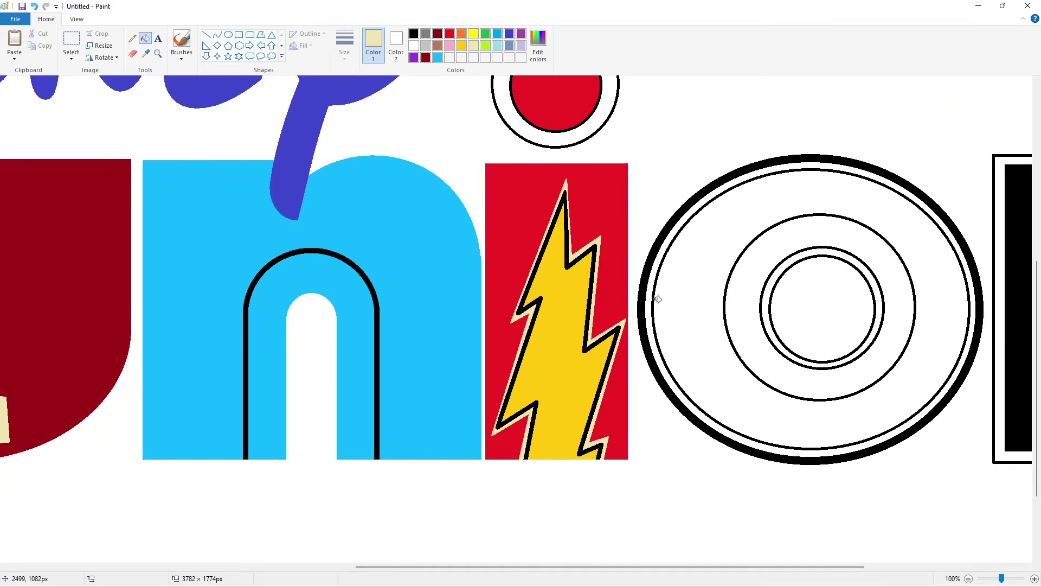
Recolor both circle outlines of the i's dot dark gray, after trying light gray on them.
{"action": "scroll", "coordinate": [655, 301], "scroll_direction": "up", "scroll_amount": 4}
{"action": "left_click", "coordinate": [426, 46]}
{"action": "left_click", "coordinate": [589, 272]}
{"action": "left_click", "coordinate": [582, 291]}
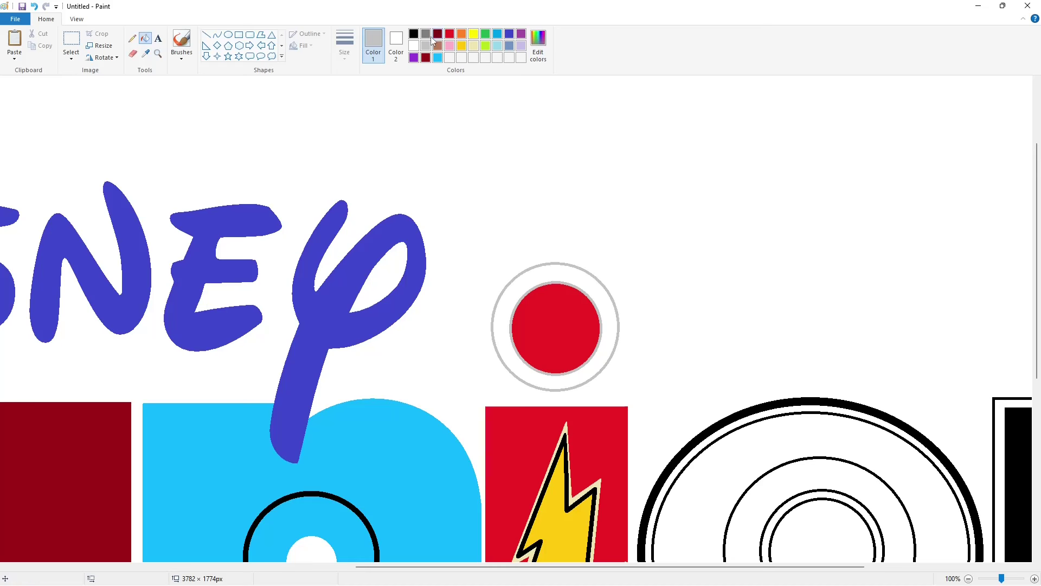
{"action": "left_click", "coordinate": [427, 34]}
{"action": "left_click", "coordinate": [570, 265]}
{"action": "left_click", "coordinate": [578, 284]}
Define a custom off-white color and fill the outer ring of the i's dot with it.
{"action": "double_click", "coordinate": [462, 57]}
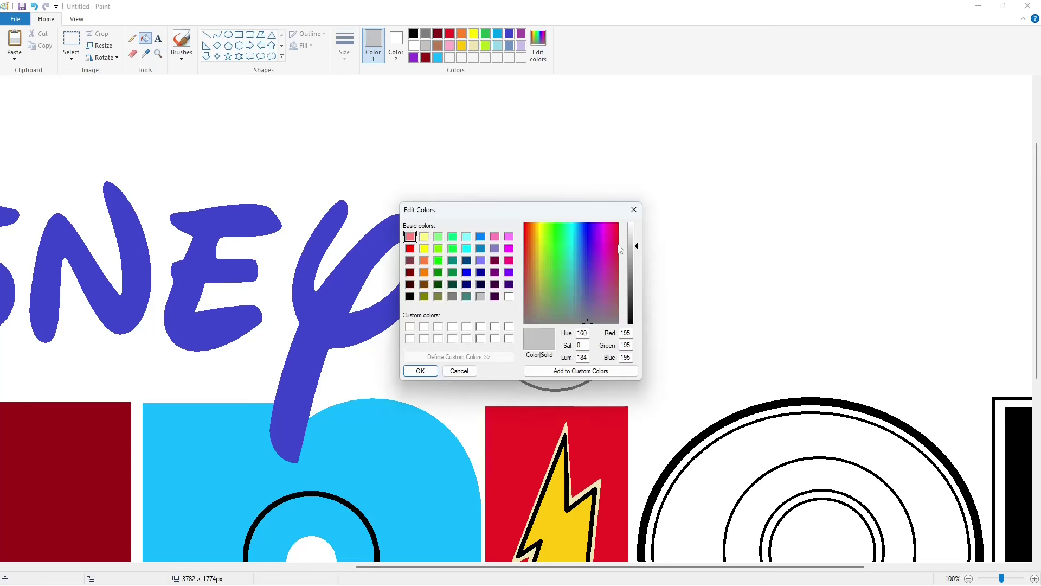
{"action": "left_click", "coordinate": [436, 371]}
{"action": "left_click", "coordinate": [556, 381]}
{"action": "left_click", "coordinate": [968, 578]}
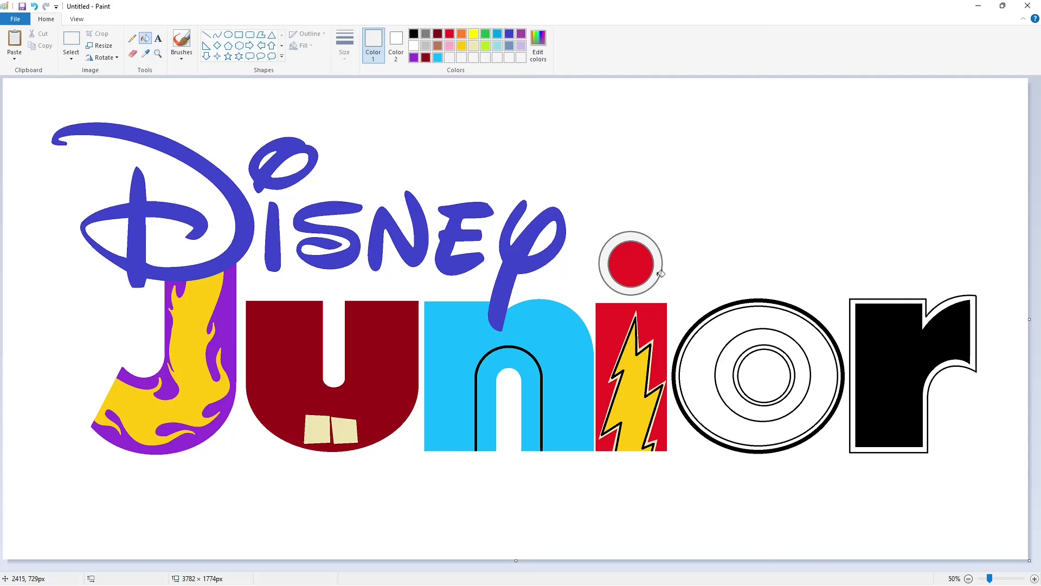
Recolor the o's thin outer ellipse and the outline just outside its center circle light gray.
{"action": "left_click", "coordinate": [1035, 579]}
{"action": "scroll", "coordinate": [488, 551], "scroll_direction": "down", "scroll_amount": 5}
{"action": "left_click_drag", "start_coordinate": [484, 567], "coordinate": [878, 567]}
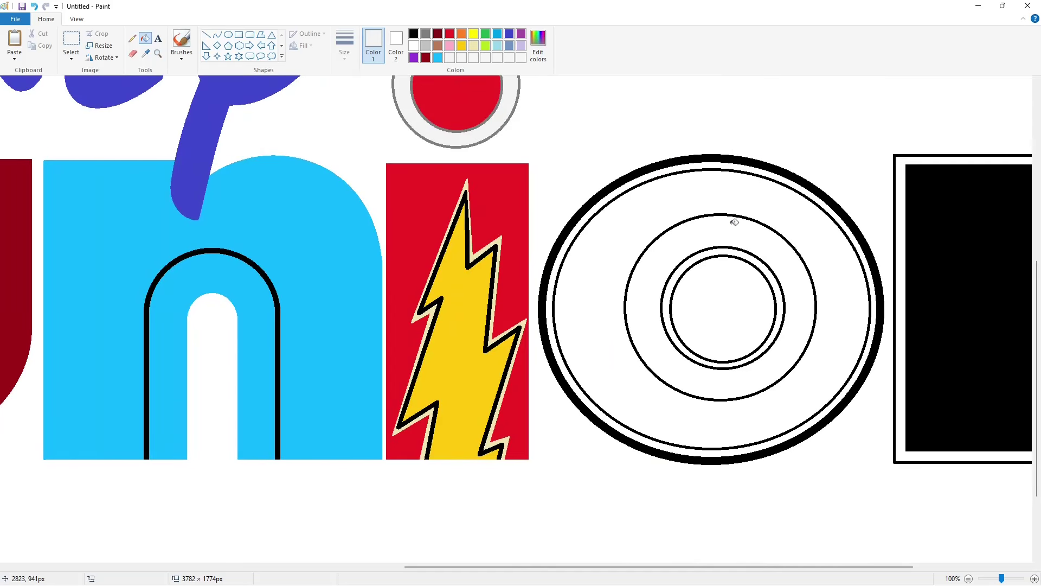
{"action": "left_click", "coordinate": [738, 171]}
{"action": "key", "text": "ctrl+z"}
{"action": "left_click", "coordinate": [425, 46]}
{"action": "left_click", "coordinate": [728, 169]}
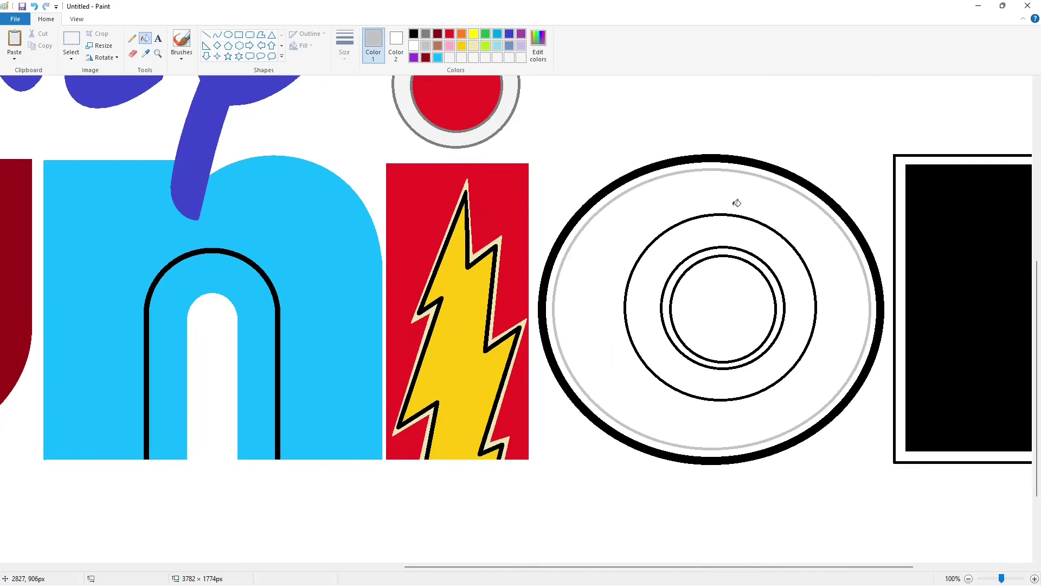
{"action": "left_click", "coordinate": [725, 366]}
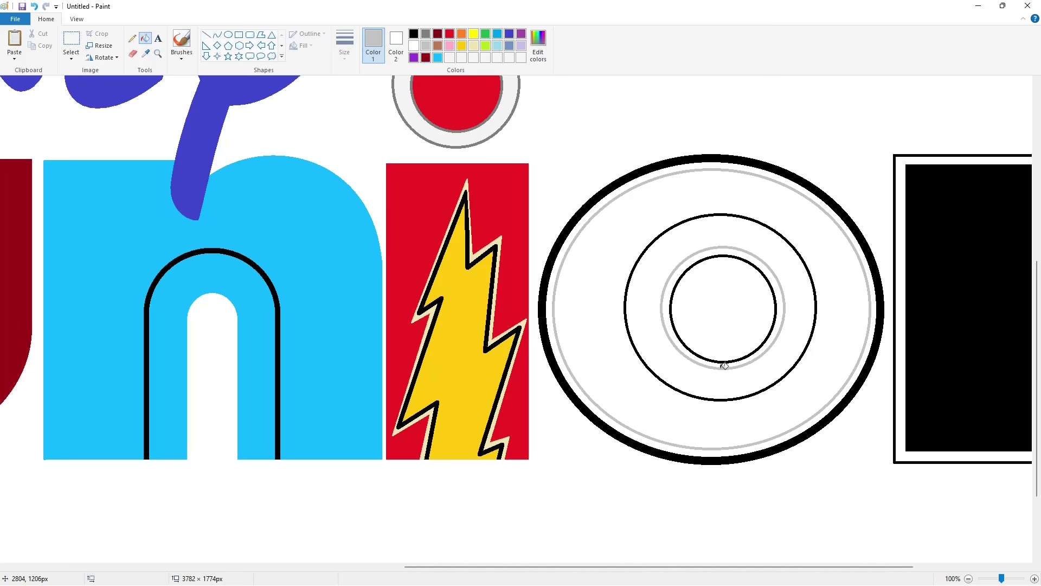
Fill the o's middle ring black and the wide band surrounding it with the custom off-white.
{"action": "left_click", "coordinate": [425, 33]}
{"action": "left_click", "coordinate": [642, 326]}
{"action": "key", "text": "ctrl+z"}
{"action": "left_click", "coordinate": [413, 34]}
{"action": "left_click", "coordinate": [645, 311]}
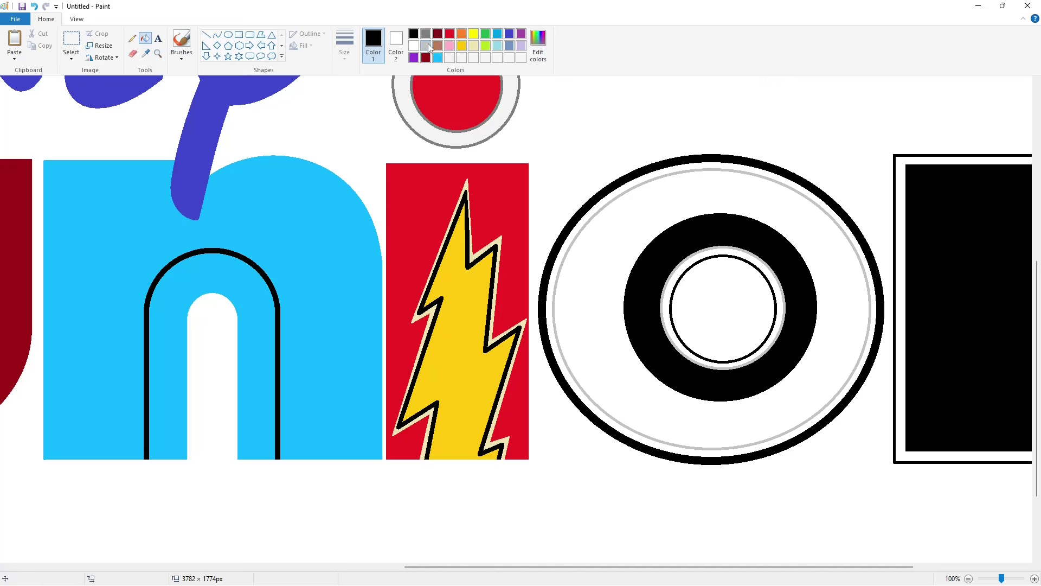
{"action": "left_click", "coordinate": [427, 47]}
{"action": "left_click", "coordinate": [603, 320]}
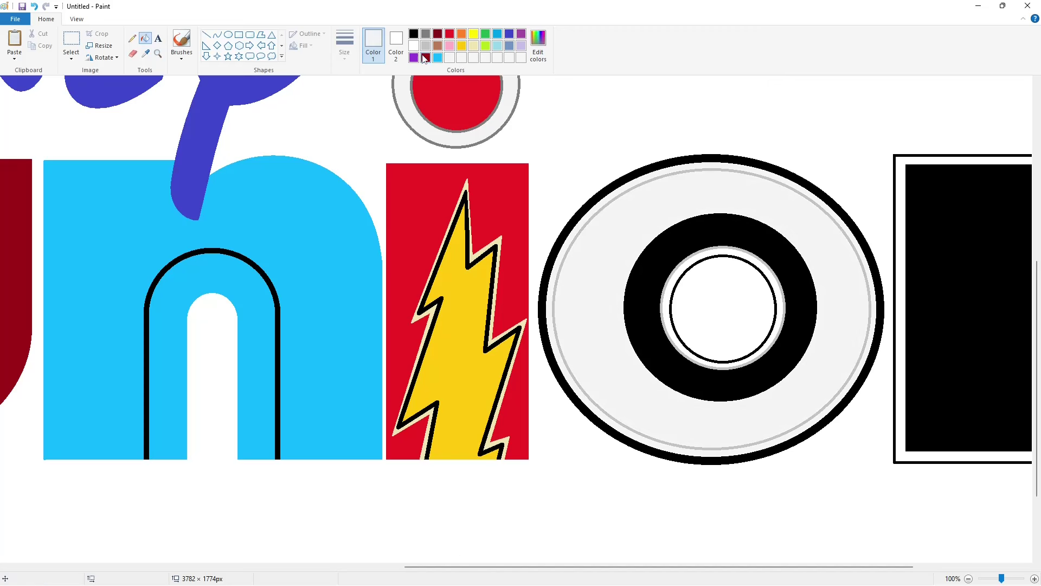
Recolor the o's middle ring light gray and fill the narrow gap around its center circle with off-white.
{"action": "left_click", "coordinate": [426, 48]}
{"action": "left_click", "coordinate": [641, 334]}
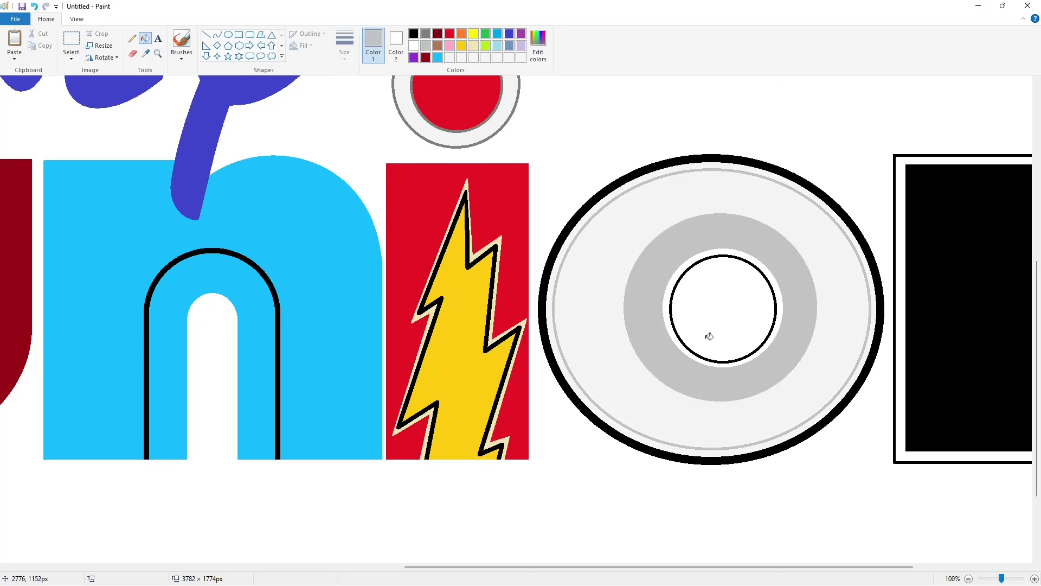
{"action": "left_click", "coordinate": [449, 58]}
{"action": "left_click", "coordinate": [720, 251]}
{"action": "left_click", "coordinate": [969, 578]}
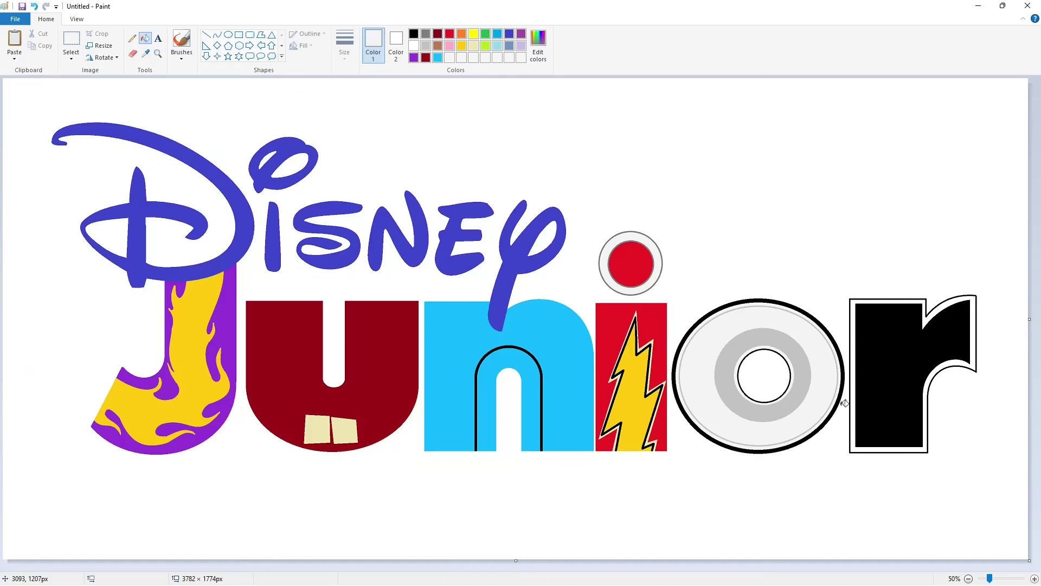
Recolor the outer outline of the r light gray.
{"action": "left_click", "coordinate": [426, 46]}
{"action": "left_click", "coordinate": [931, 300]}
{"action": "key", "text": "ctrl+z"}
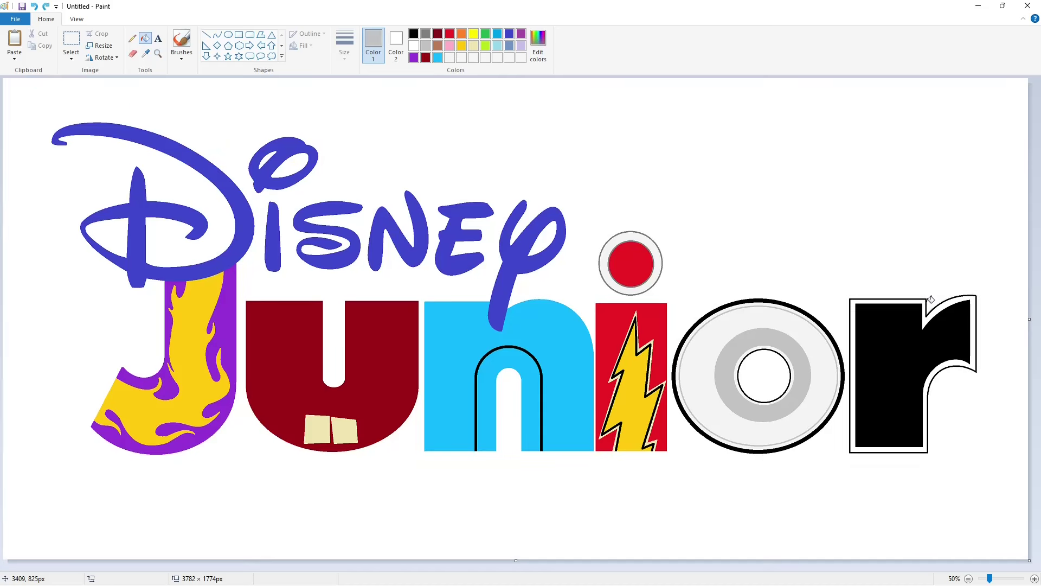
{"action": "left_click", "coordinate": [927, 302]}
Fill the r's border with the custom off-white and its body with red.
{"action": "left_click", "coordinate": [450, 58]}
{"action": "left_click", "coordinate": [853, 342]}
{"action": "left_click", "coordinate": [450, 34]}
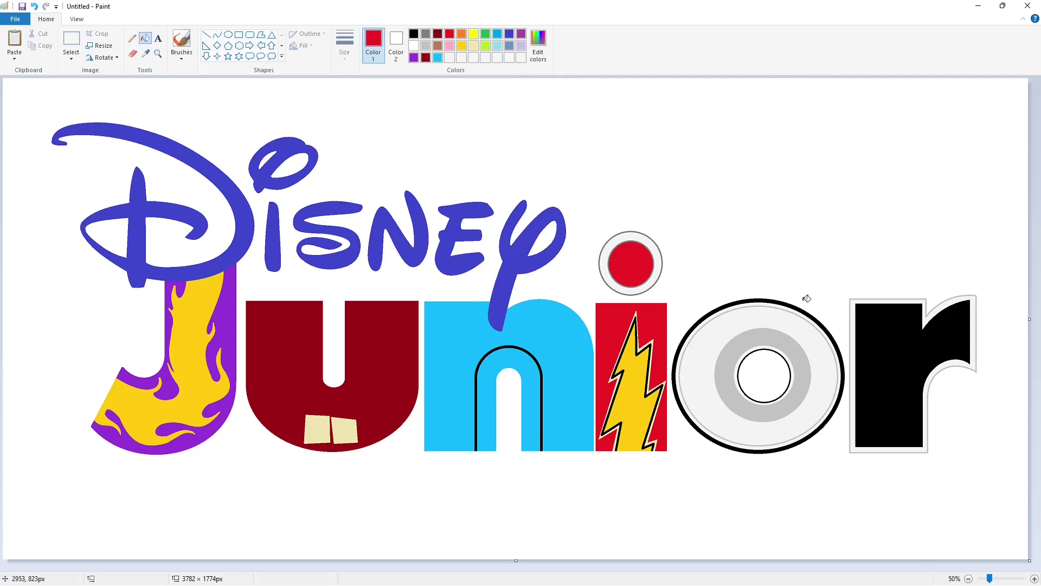
{"action": "left_click", "coordinate": [887, 355]}
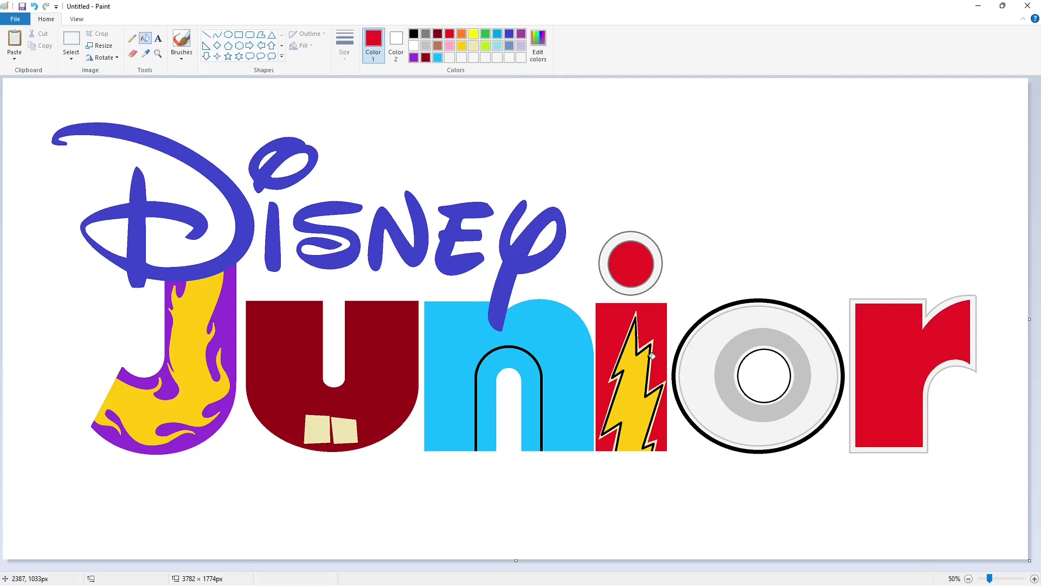
Recolor every letter of the word "Disney" black, including the dot of its i.
{"action": "left_click", "coordinate": [414, 33]}
{"action": "left_click", "coordinate": [251, 201]}
{"action": "left_click", "coordinate": [271, 184]}
{"action": "left_click", "coordinate": [273, 239]}
{"action": "left_click", "coordinate": [325, 241]}
{"action": "left_click", "coordinate": [370, 231]}
{"action": "left_click", "coordinate": [451, 259]}
{"action": "left_click", "coordinate": [509, 262]}
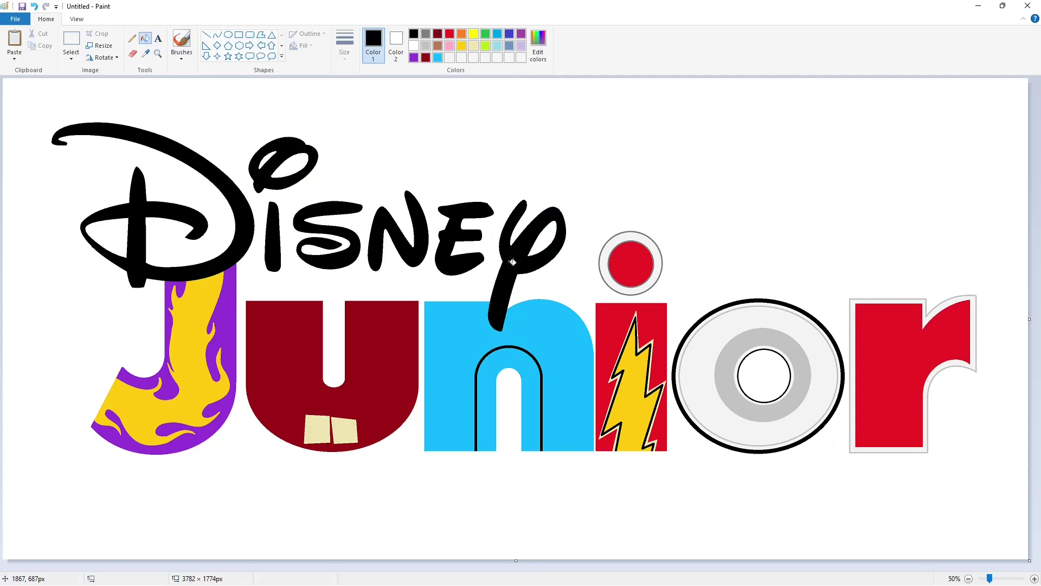